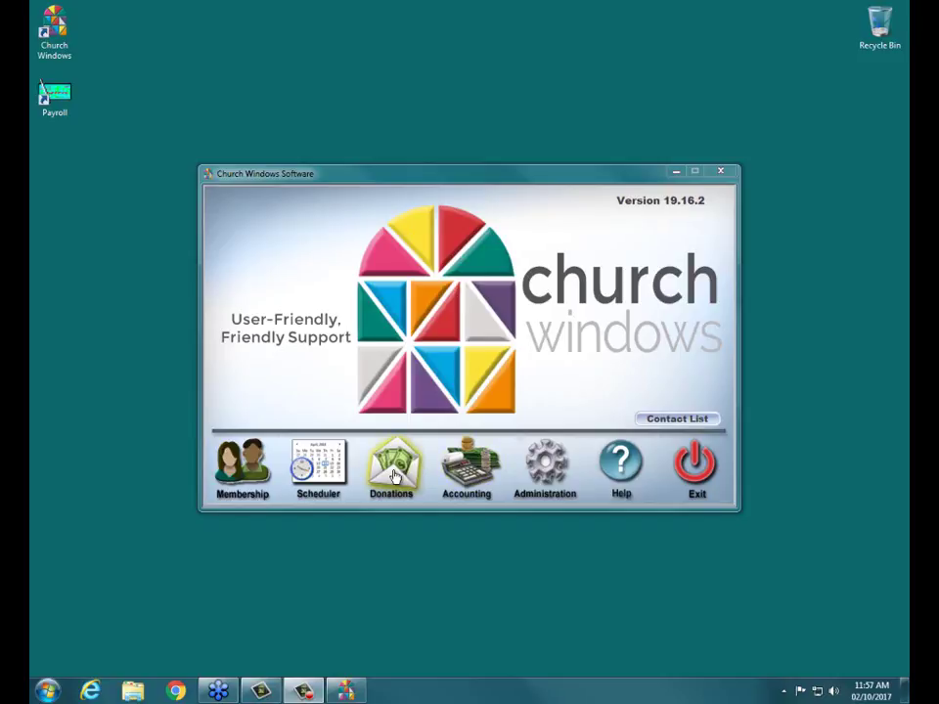
Open the Donations module and bring up the transfer of donations to accounting
left_click(404, 473)
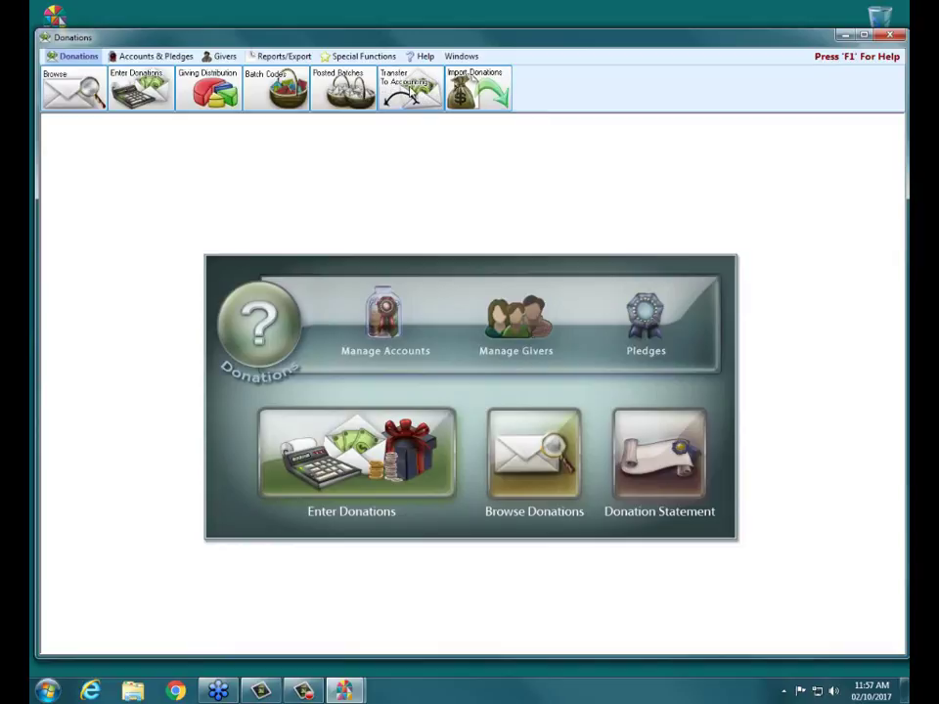
left_click(412, 92)
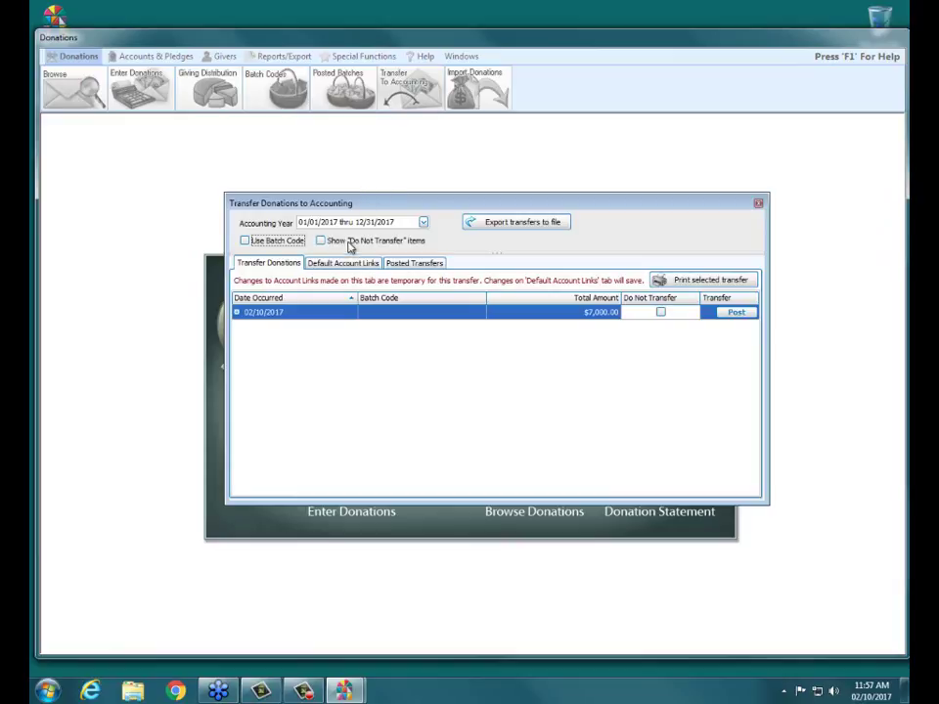
left_click(249, 264)
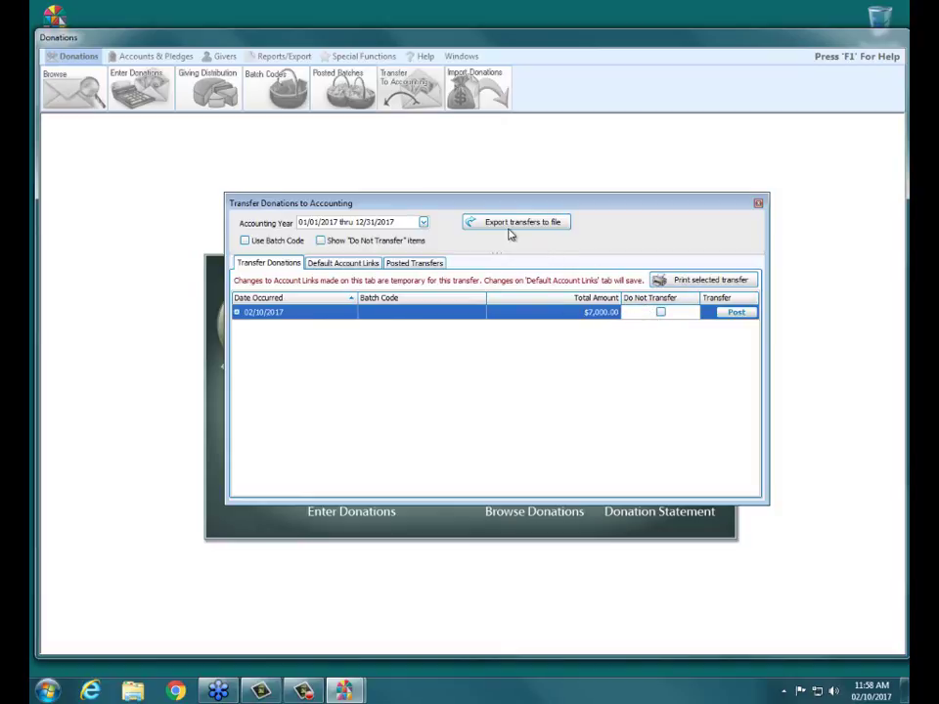
Switch the accounting year to 01/01/2016 thru 12/31/2016 and return it to 01/01/2017 thru 12/31/2017
left_click(424, 223)
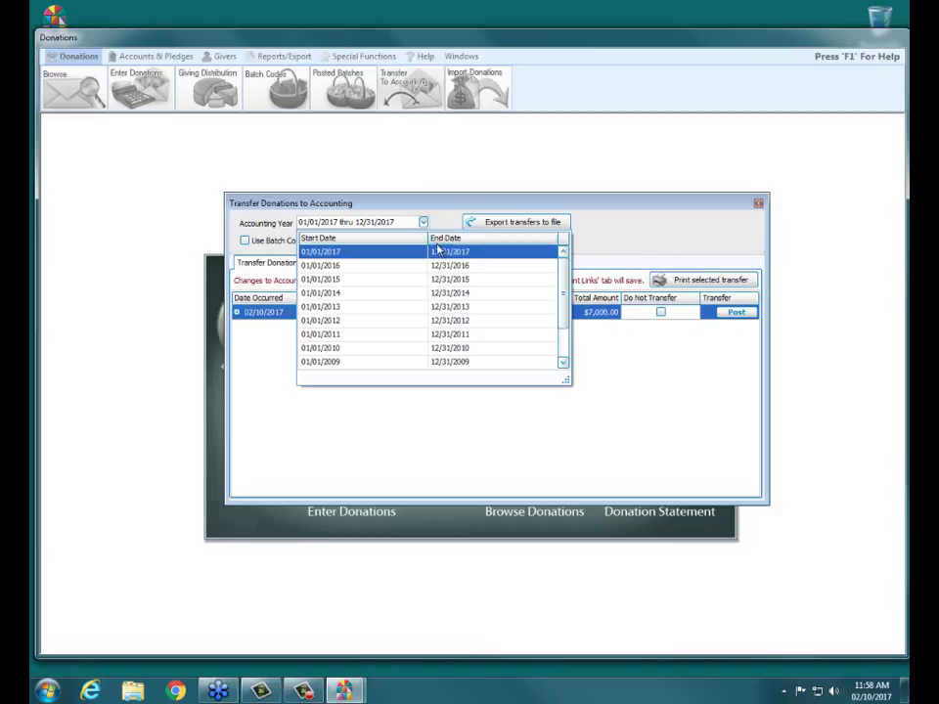
left_click(440, 266)
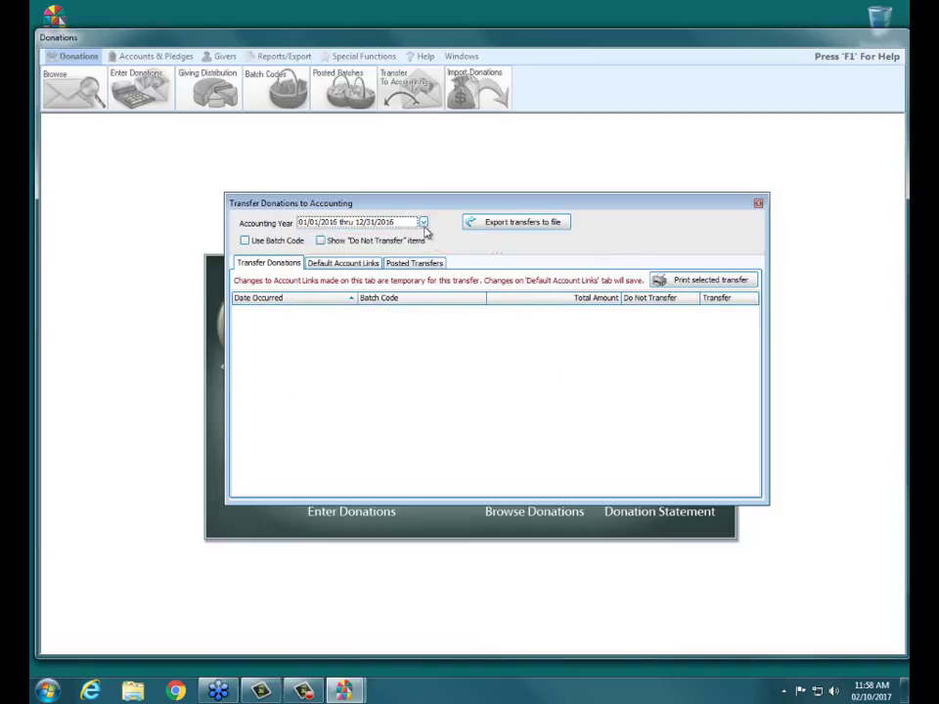
left_click(423, 223)
left_click(440, 264)
key("Up")
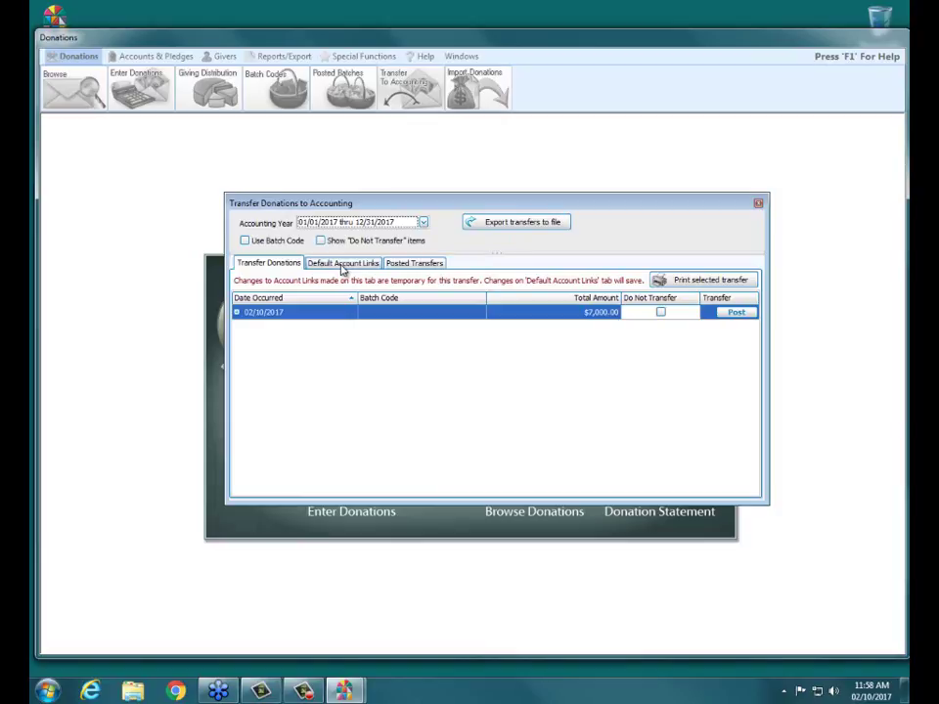
Look through the default account links of all giving accounts
left_click(342, 265)
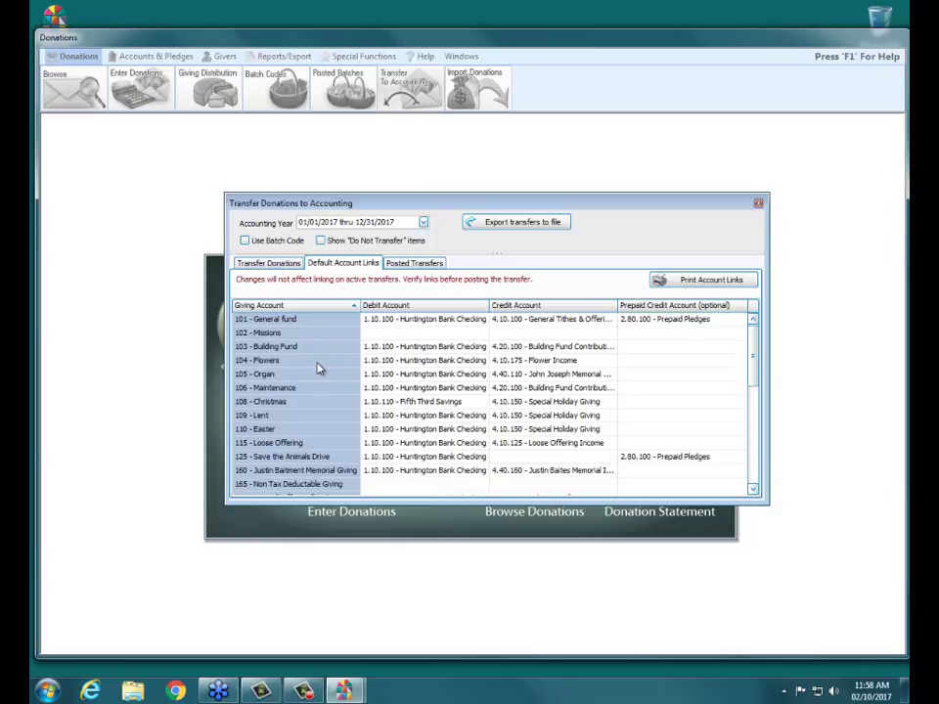
left_click(300, 323)
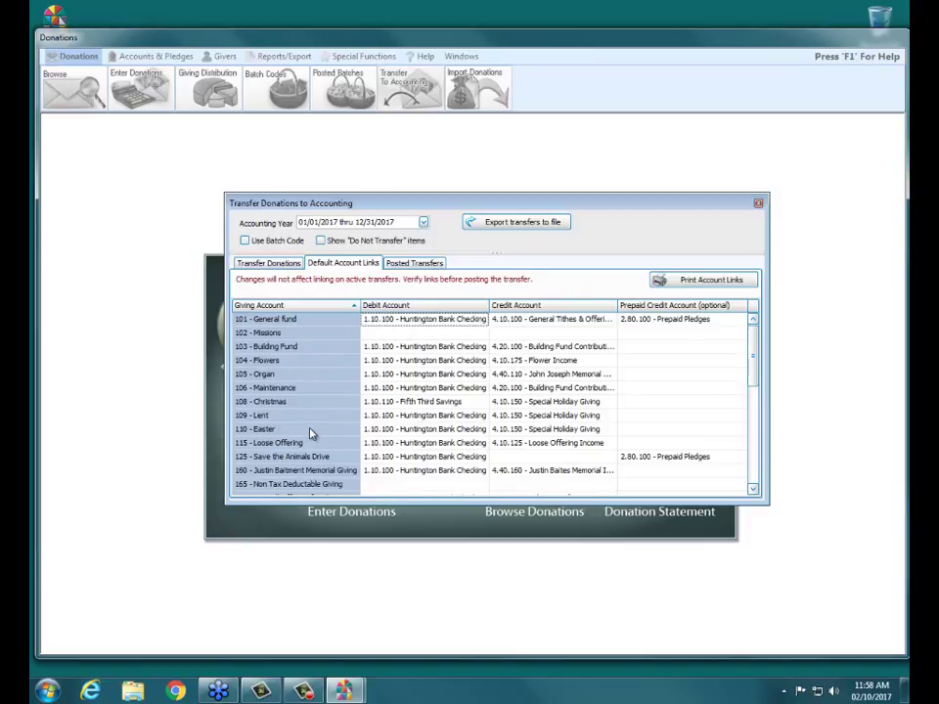
scroll(310, 434, "down", 5)
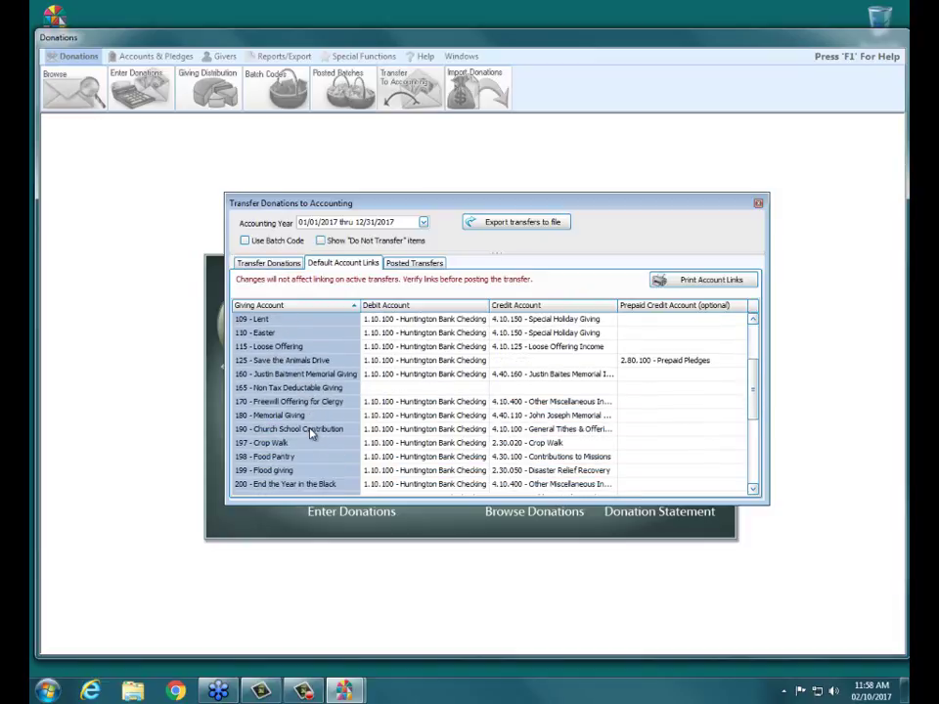
scroll(310, 434, "down", 2)
scroll(310, 433, "up", 5)
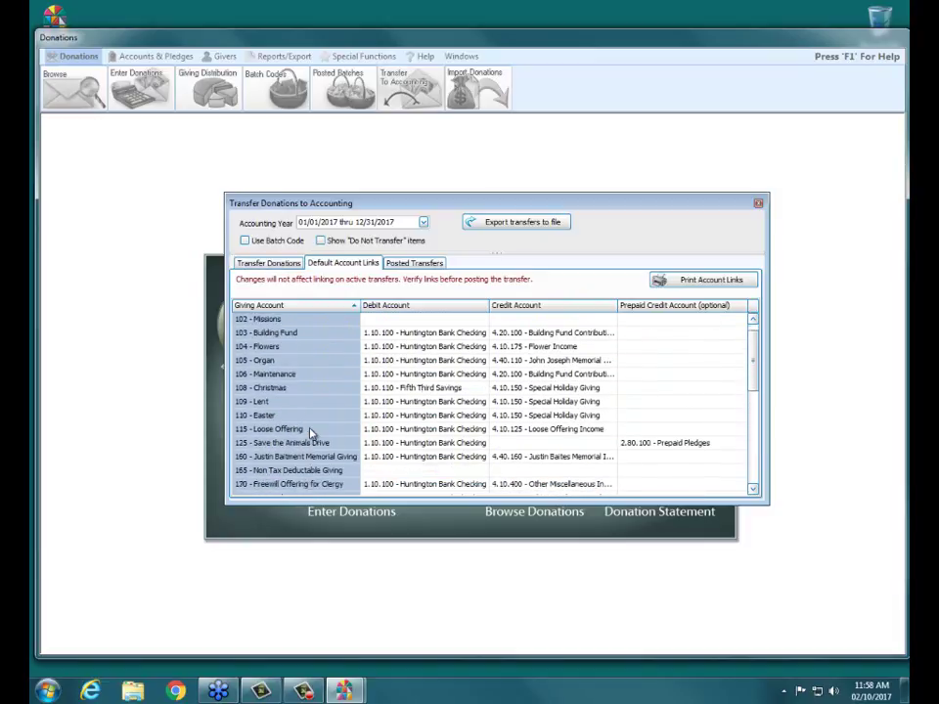
scroll(311, 433, "up", 1)
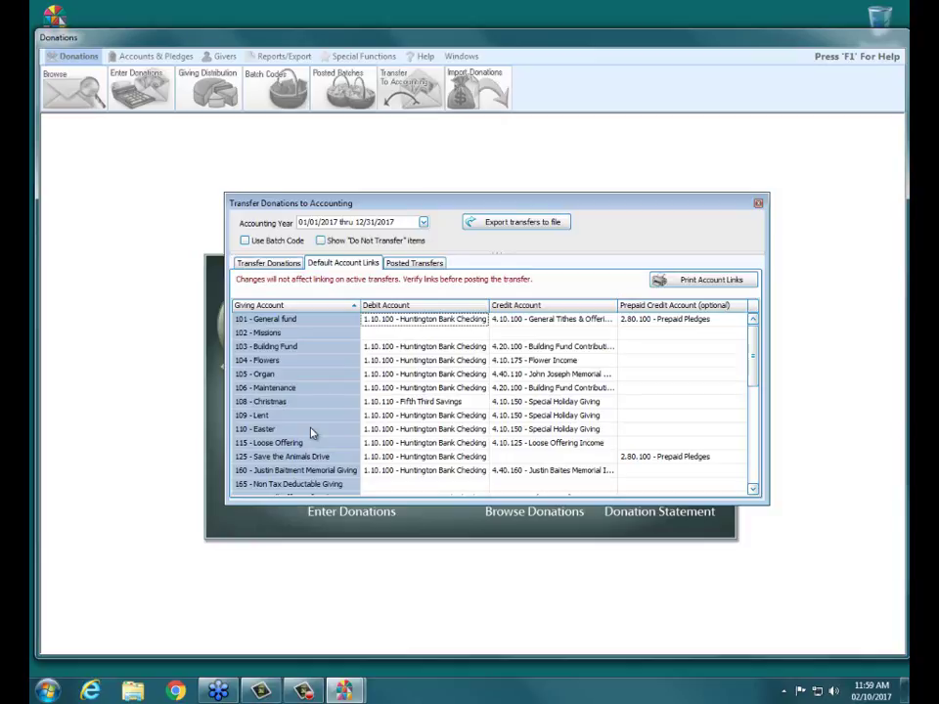
Check which debit accounts are available for the default link of 101 - General fund, without changing the selection
left_click(415, 320)
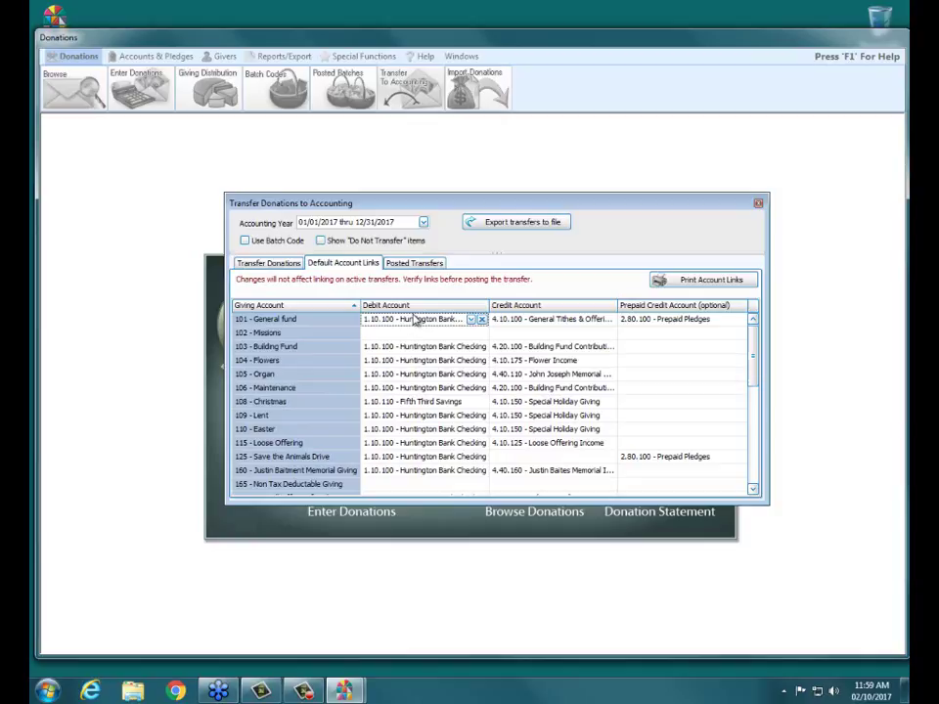
left_click(470, 320)
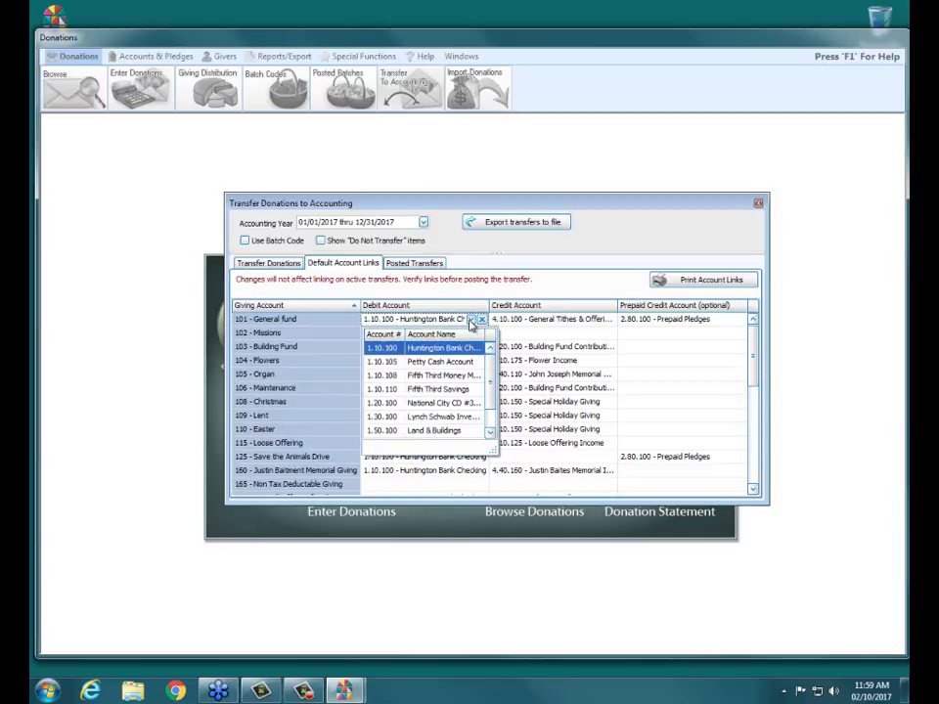
scroll(492, 363, "down", 1)
scroll(496, 361, "up", 1)
left_click(471, 321)
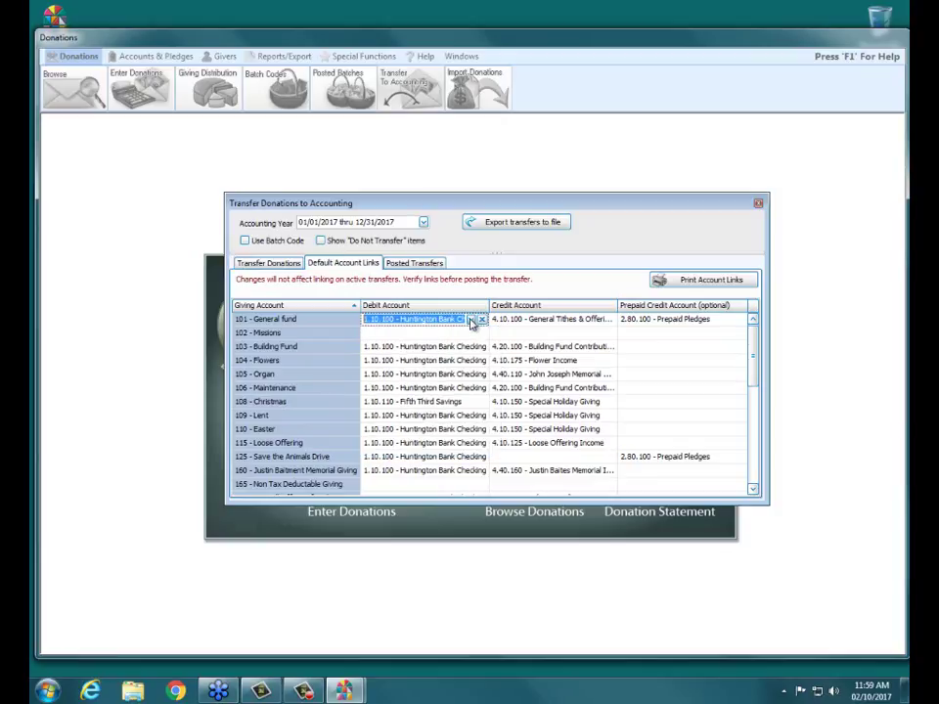
Check the available credit accounts for 101 - General fund without changing the selection, and deny the keyboard and mouse control request
left_click(561, 323)
left_click(600, 320)
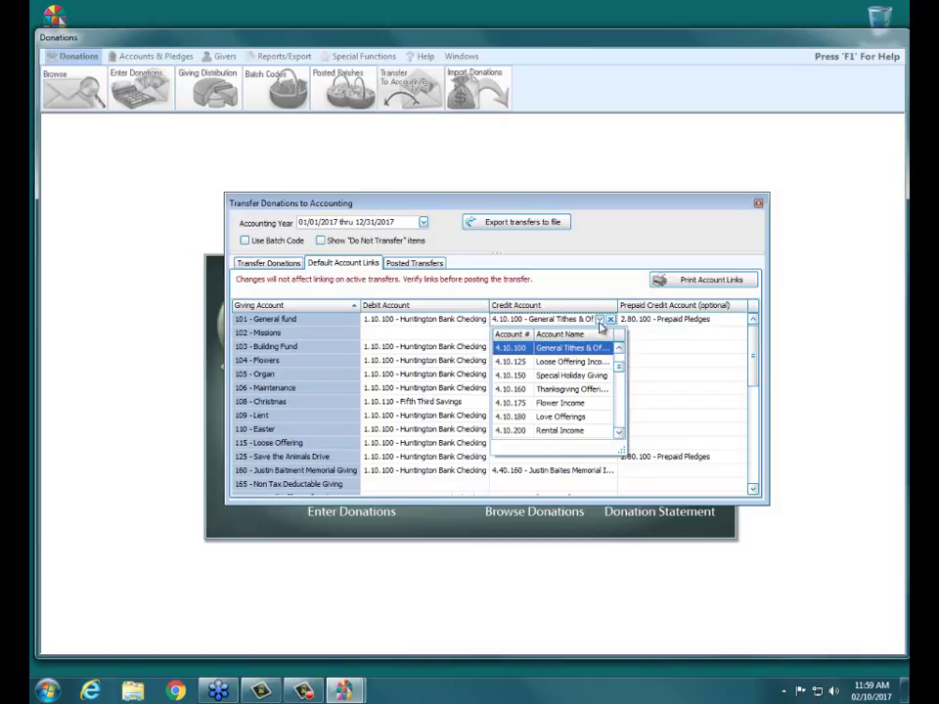
left_click(600, 321)
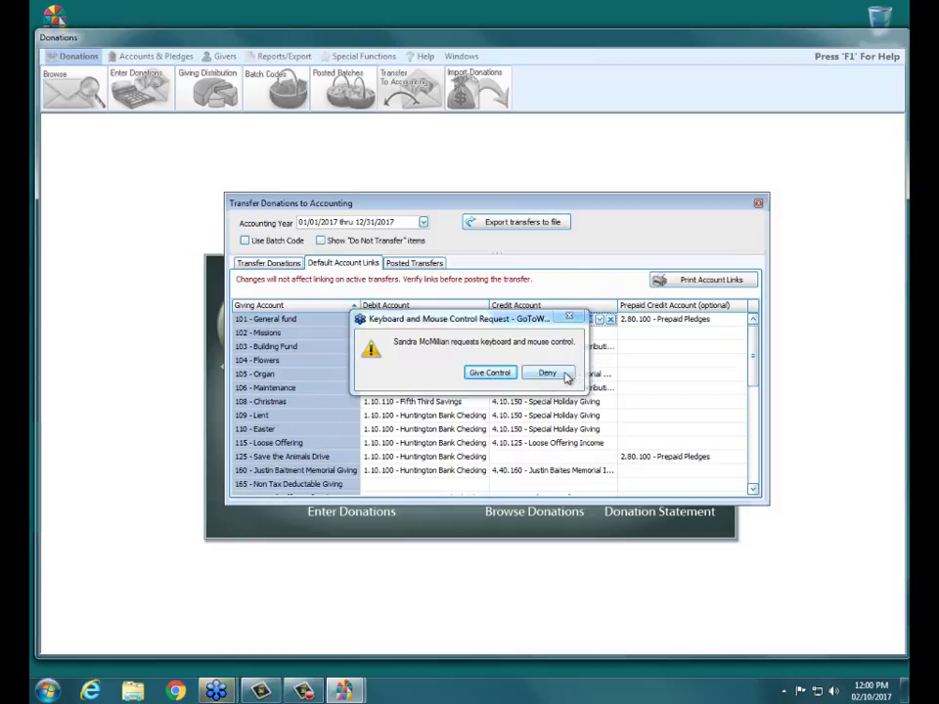
left_click(564, 374)
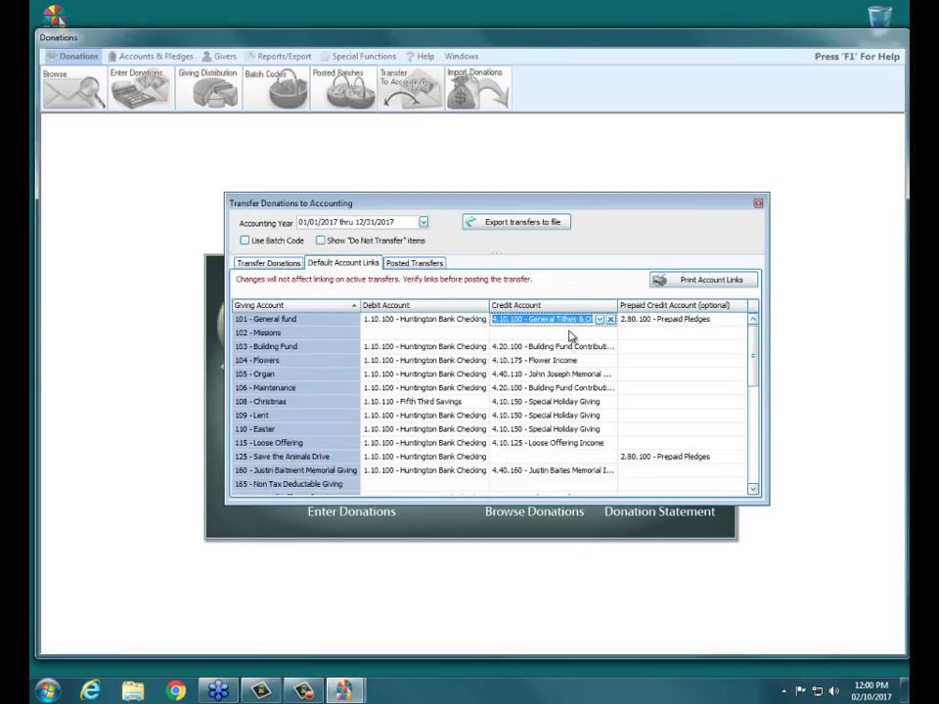
left_click(317, 339)
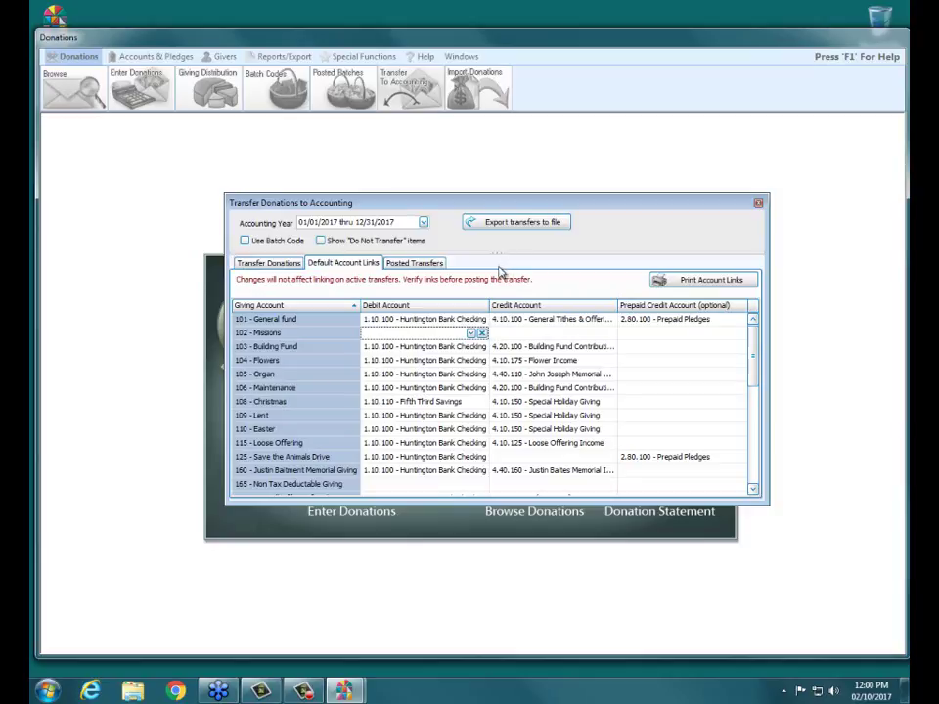
View the posted transfers for 2017 and select the transfers dated 01/01/2017 and 01/08/2017 in turn
left_click(414, 265)
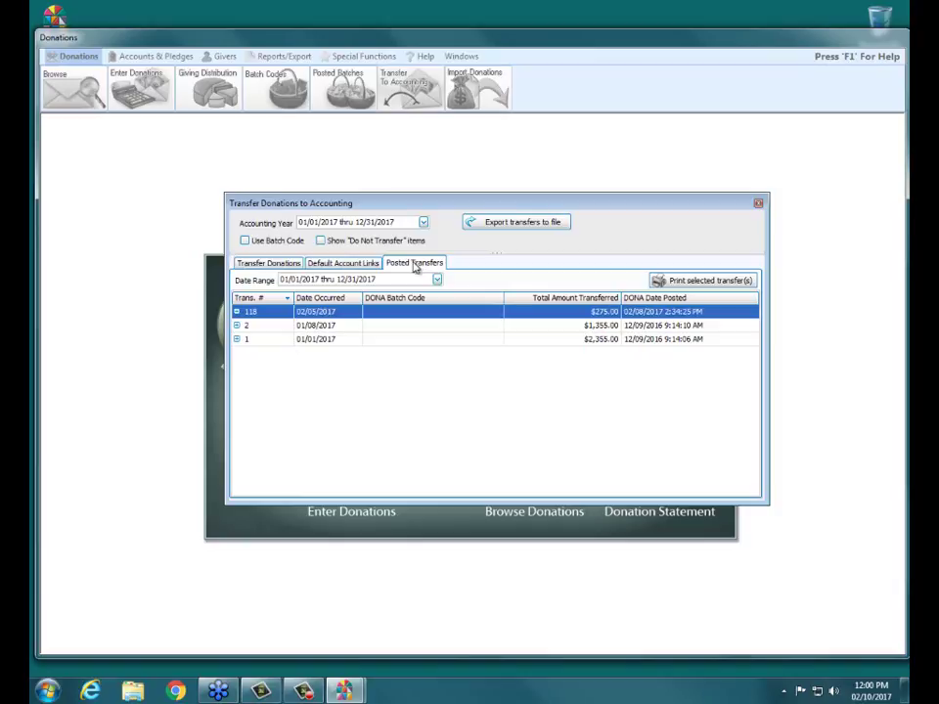
left_click(355, 339)
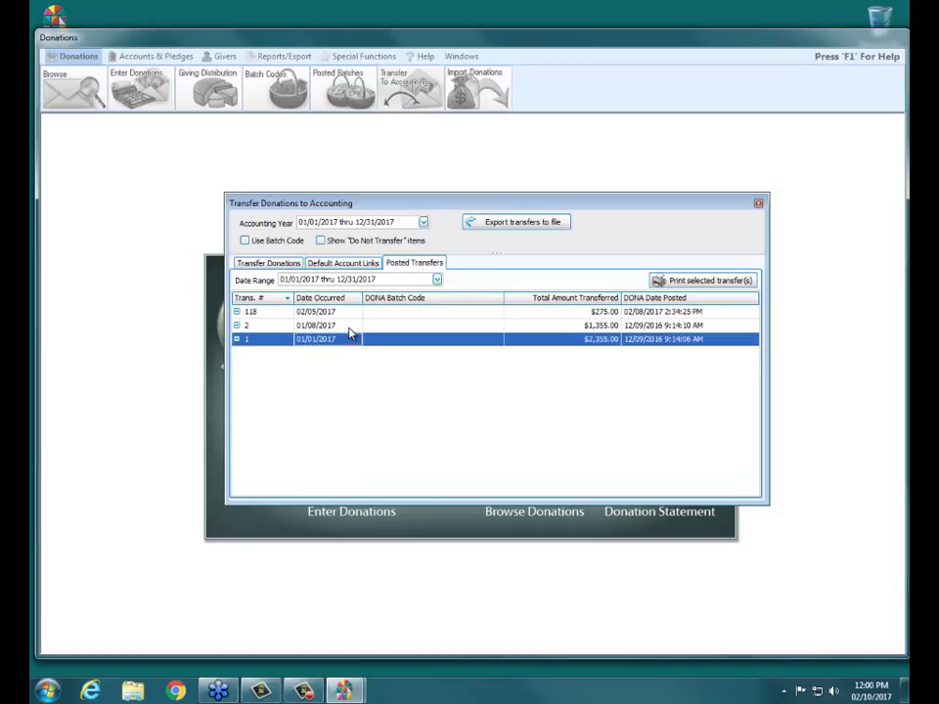
left_click(353, 327)
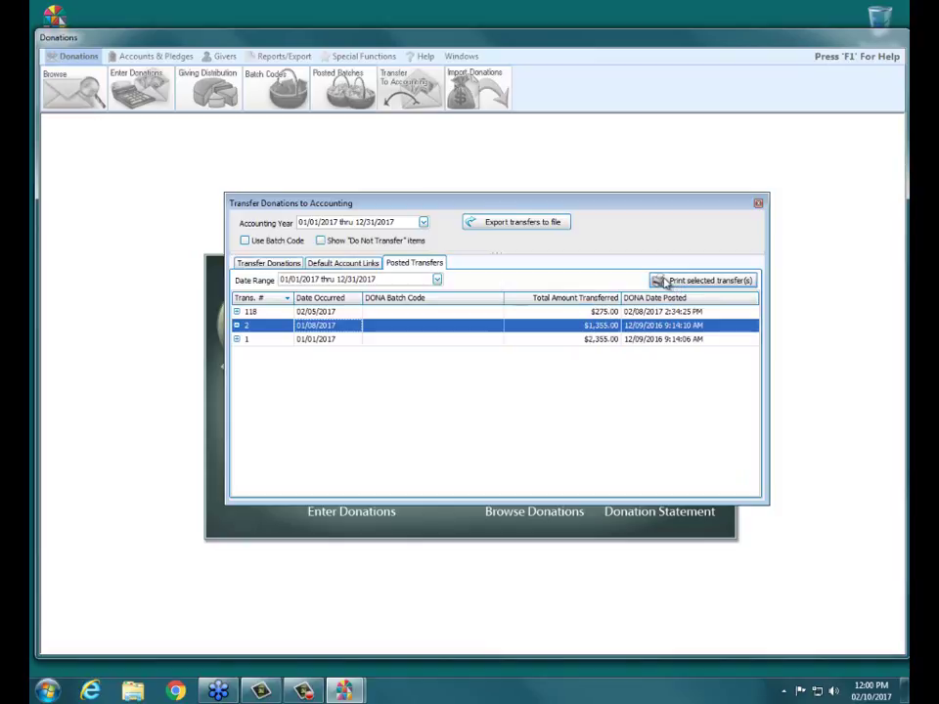
Return to the unposted transfers, expand the 02/10/2017 transfer to check its giving accounts, and collapse it
left_click(285, 264)
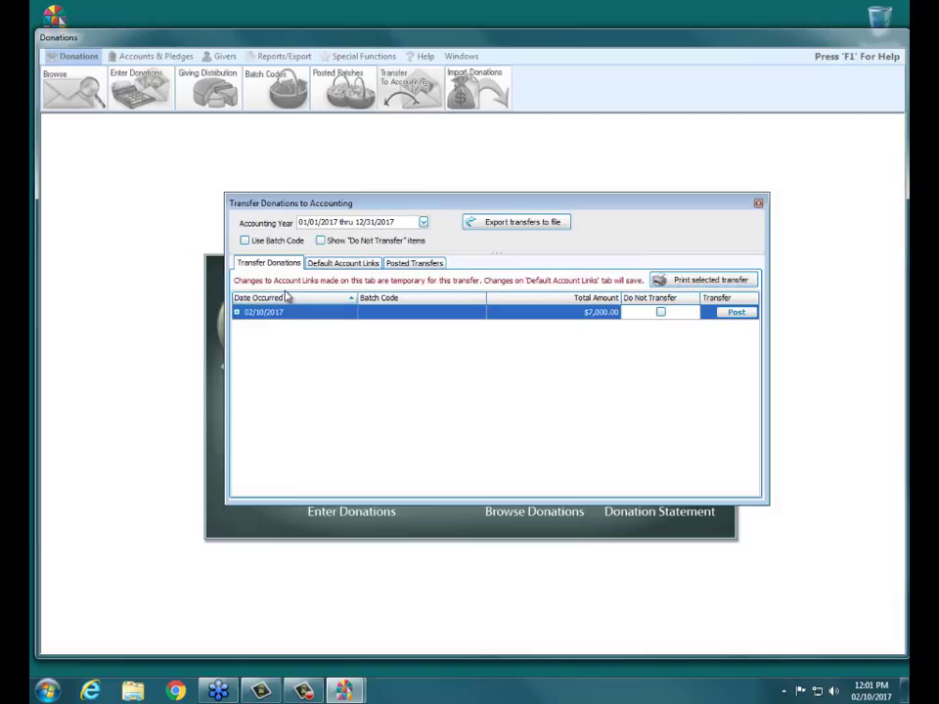
left_click(236, 312)
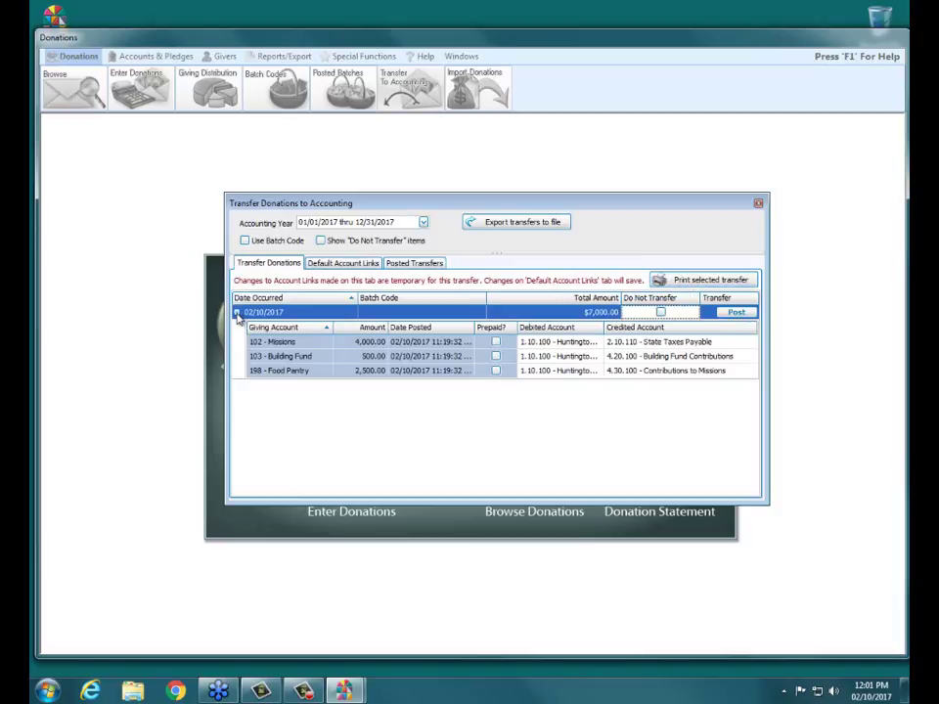
left_click(236, 312)
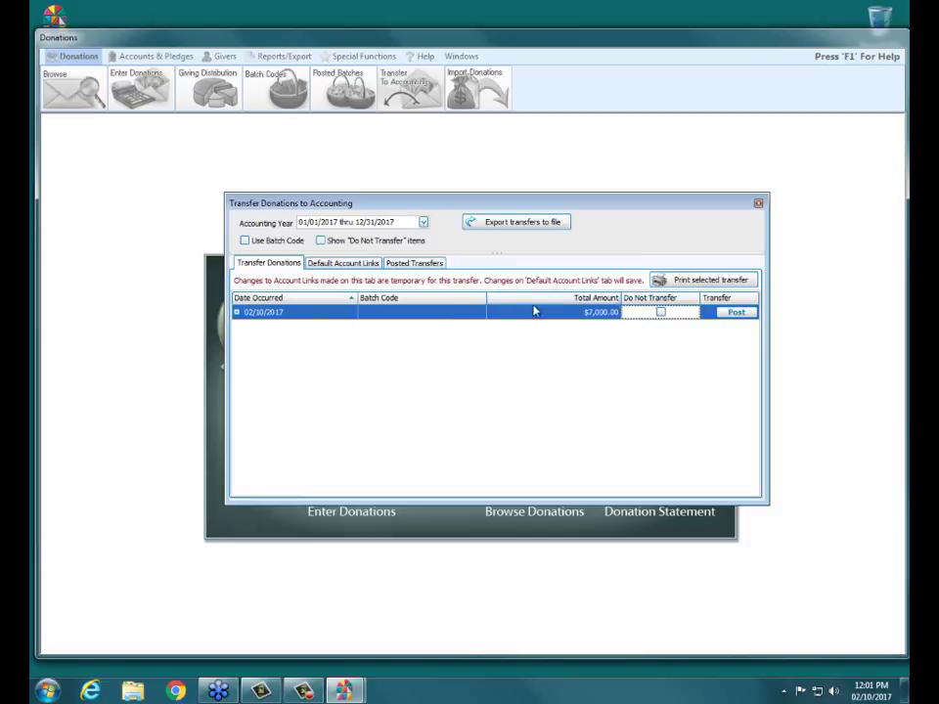
Preview the printed transfer report for the 02/10/2017 transfer with the default columns, and close the preview and report options
left_click(709, 282)
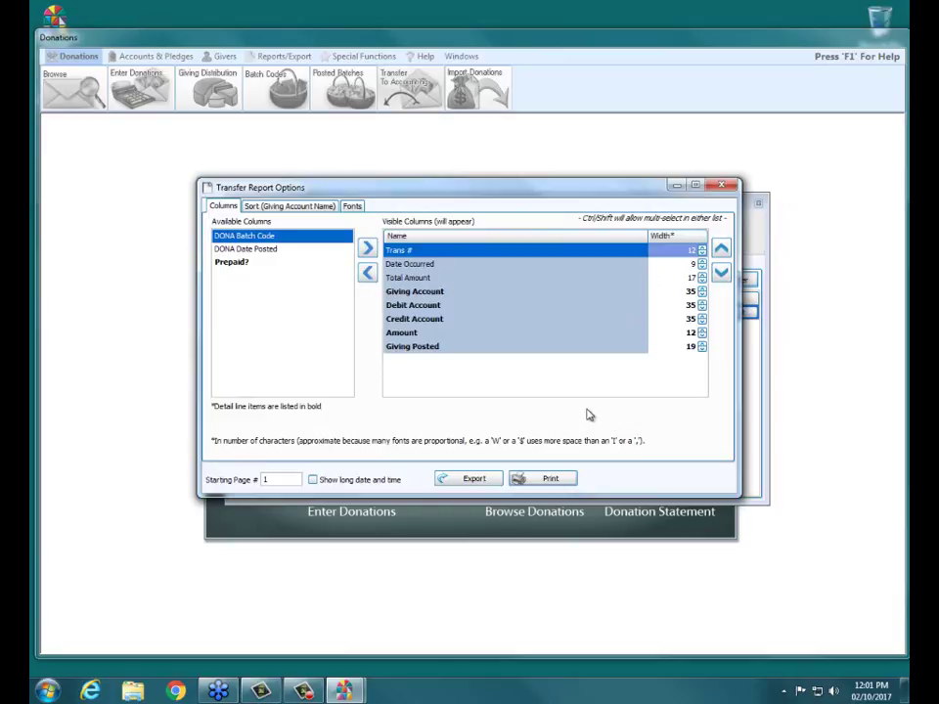
left_click(533, 479)
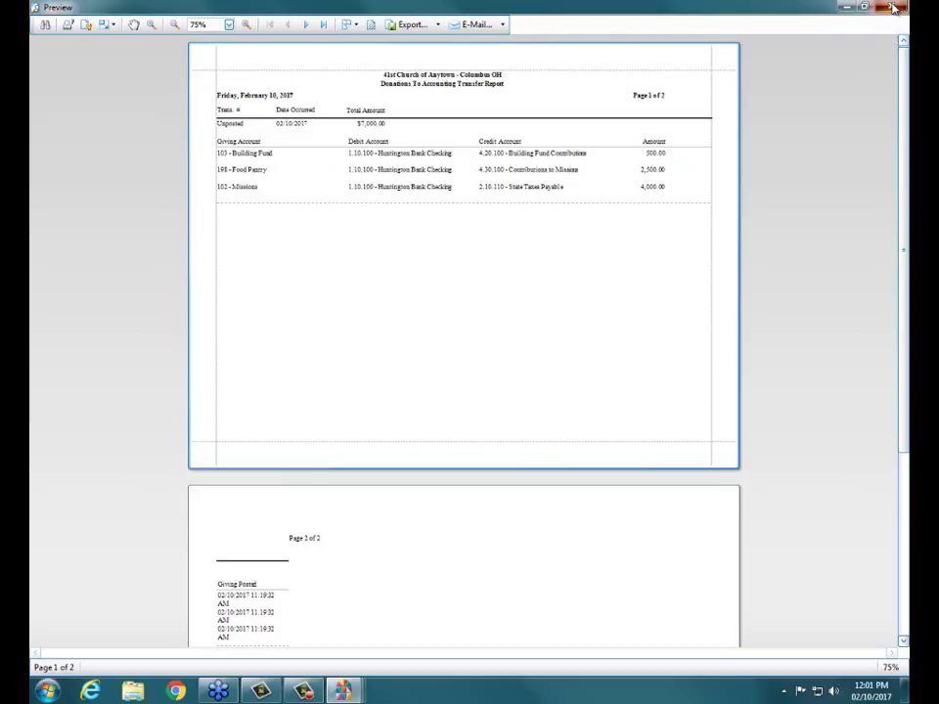
left_click(893, 8)
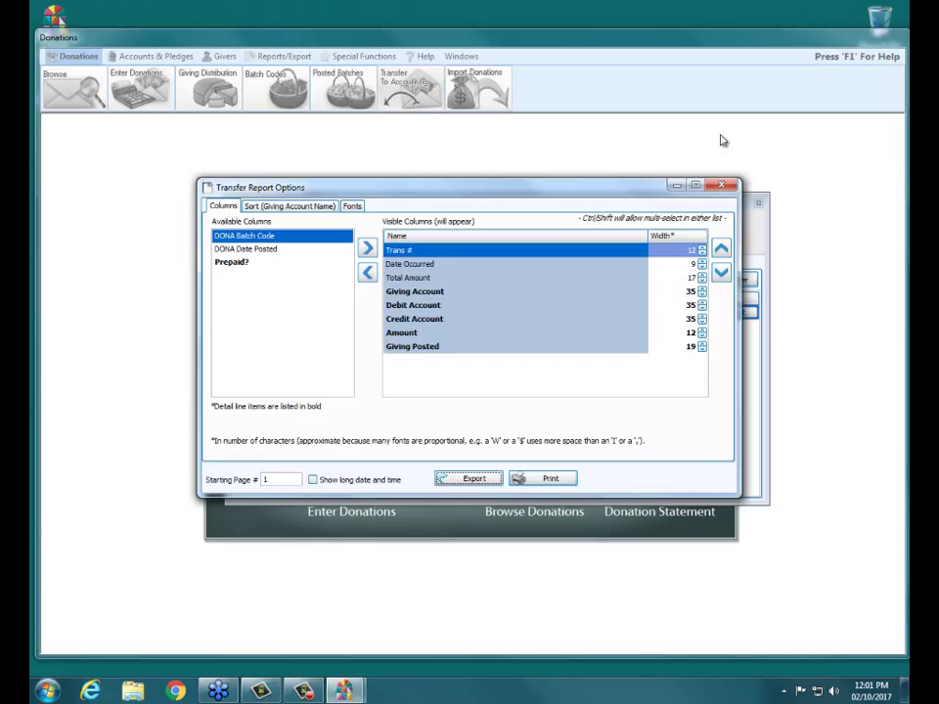
left_click(732, 186)
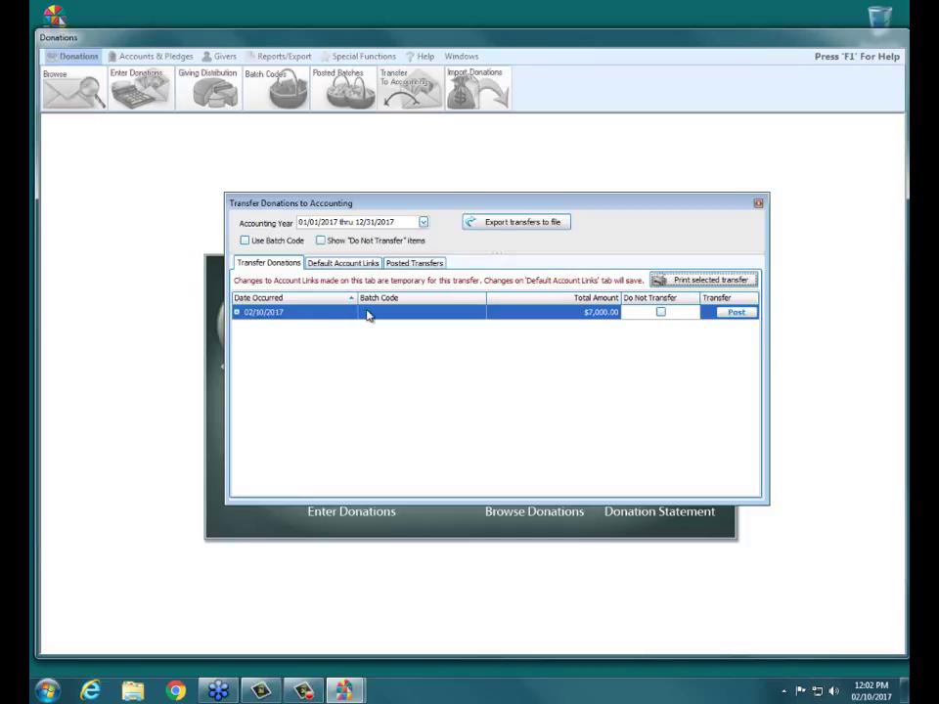
In the 02/10/2017 transfer, set the credited account of 102 - Missions to 4.30.100 - Contributions to Missions
left_click(237, 313)
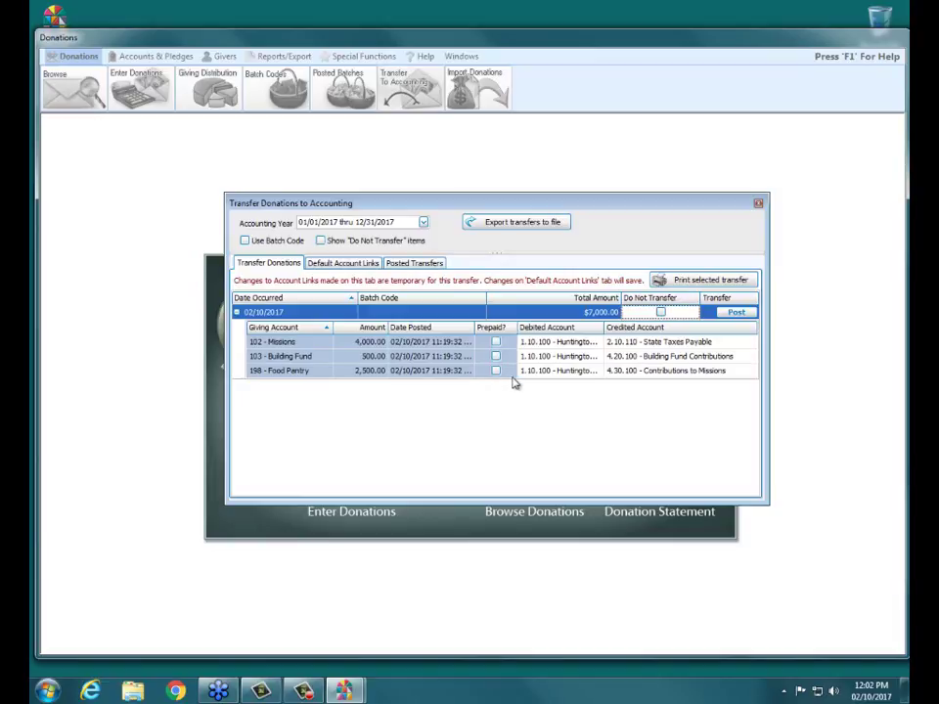
left_click(313, 361)
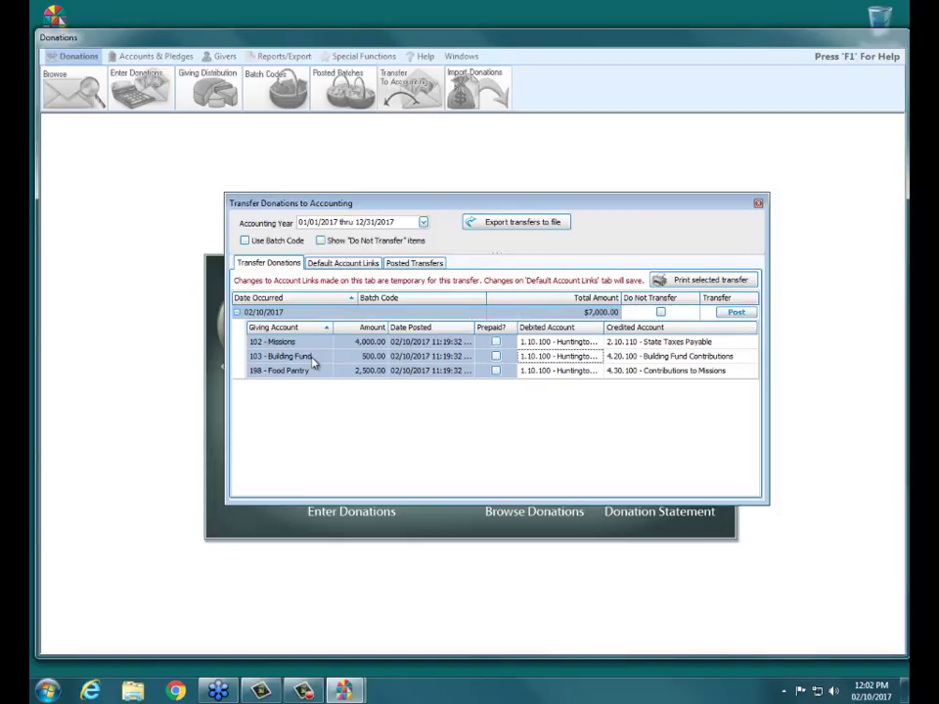
left_click(658, 363)
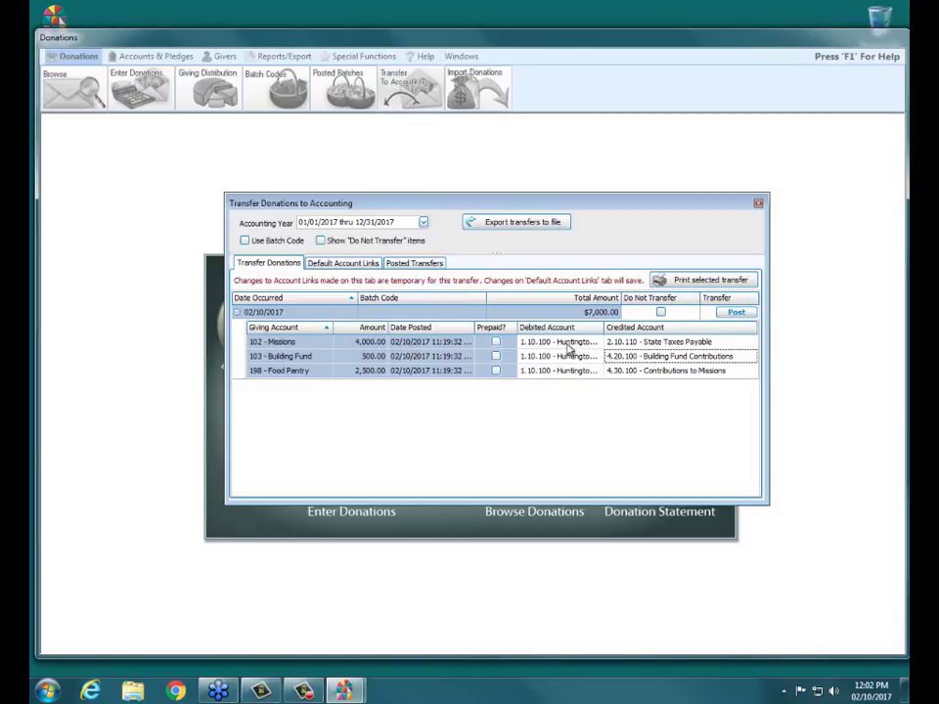
left_click(654, 342)
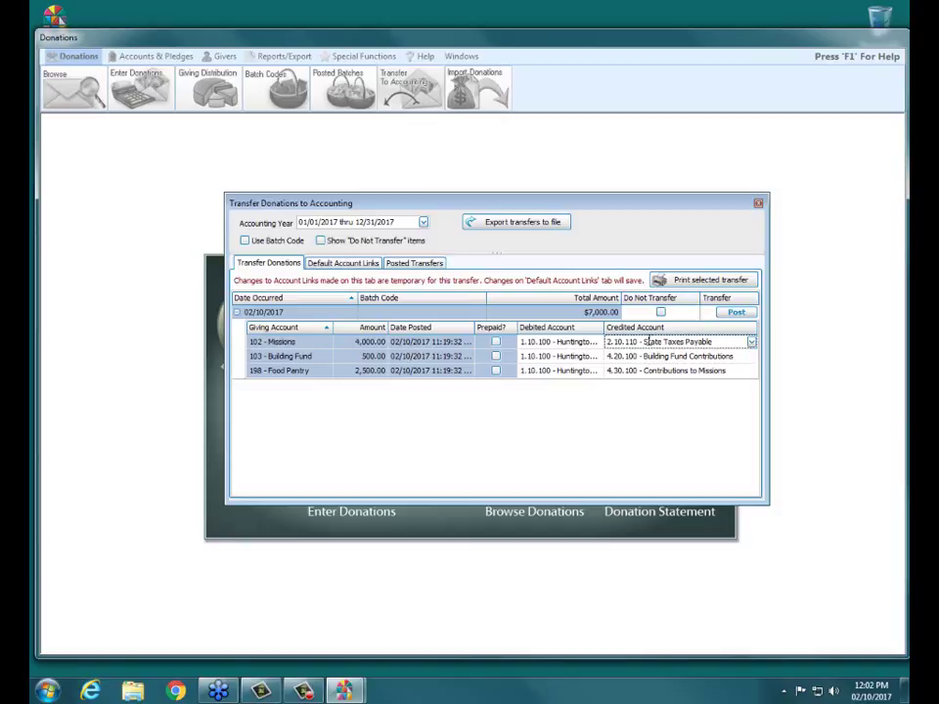
left_click(751, 343)
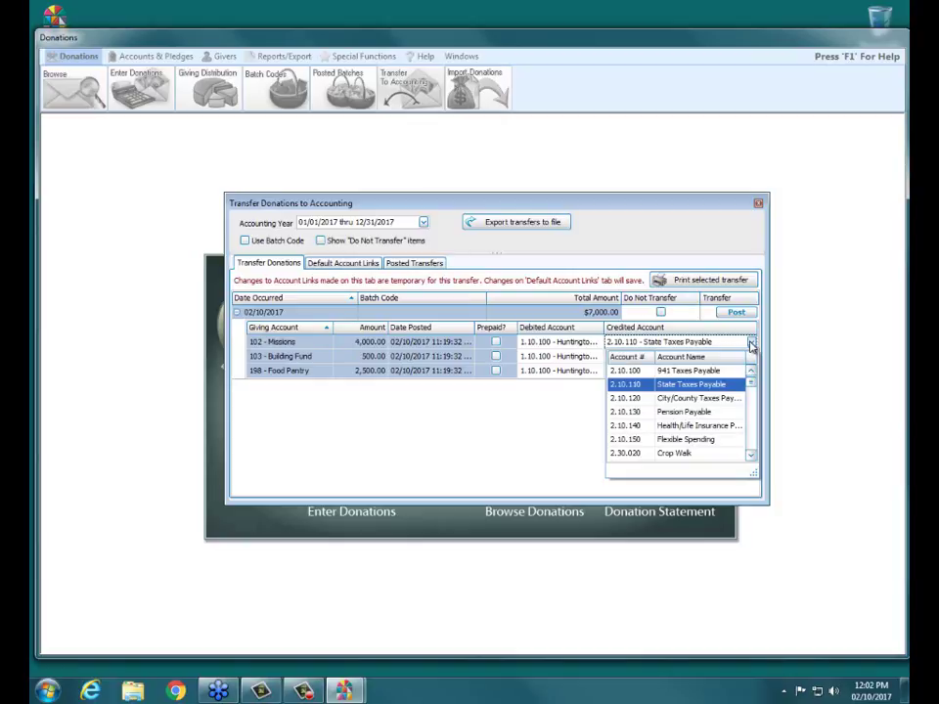
left_click_drag(751, 390, 751, 403)
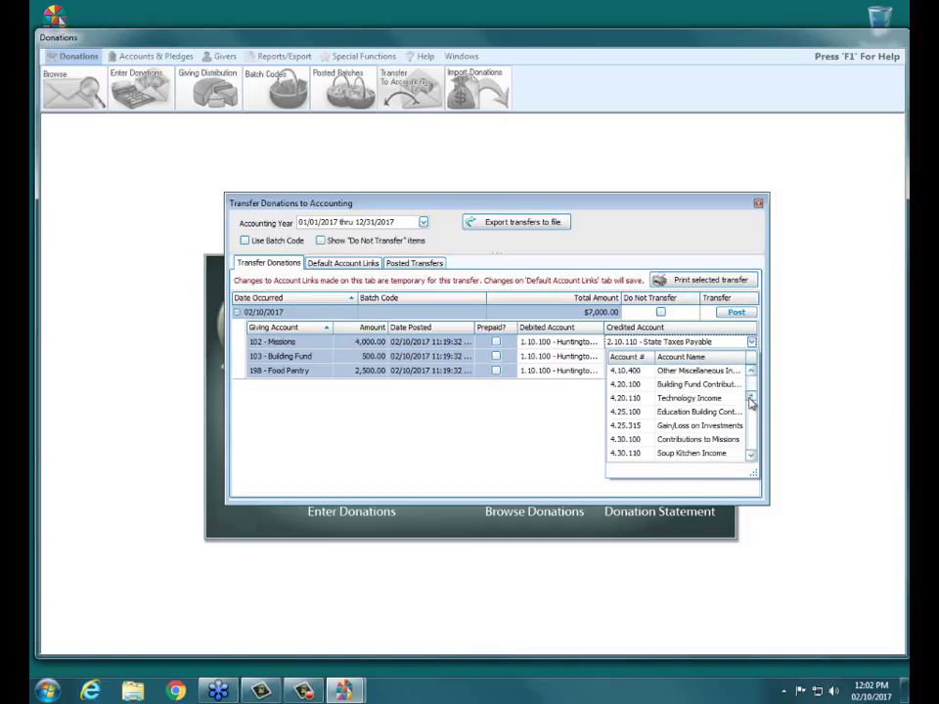
left_click(668, 440)
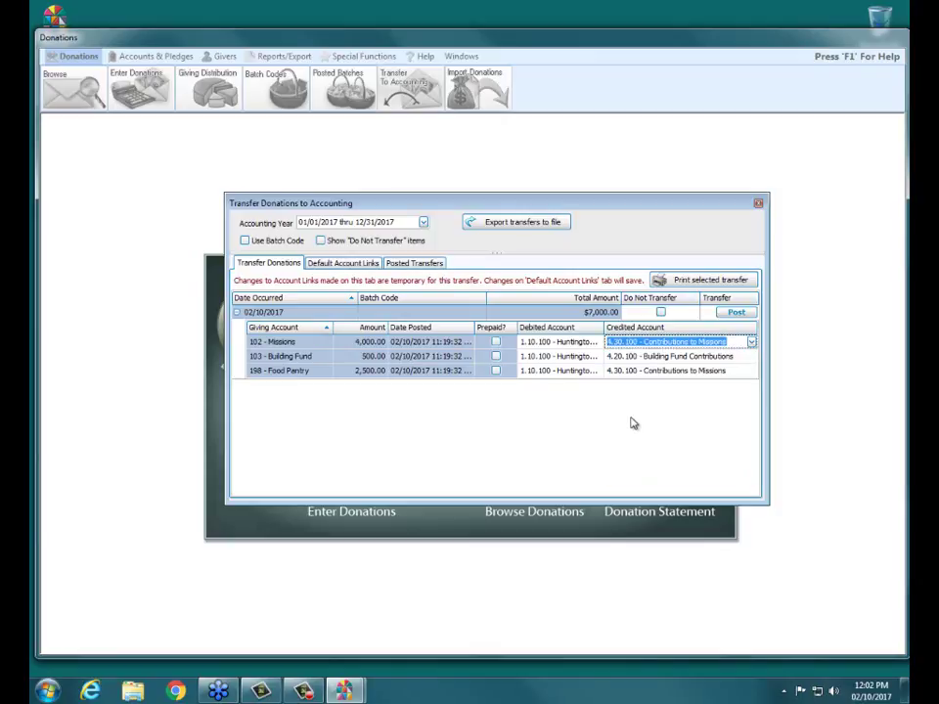
Post the 02/10/2017 donation transfer to Accounting without transaction comments and acknowledge the posting
left_click(630, 409)
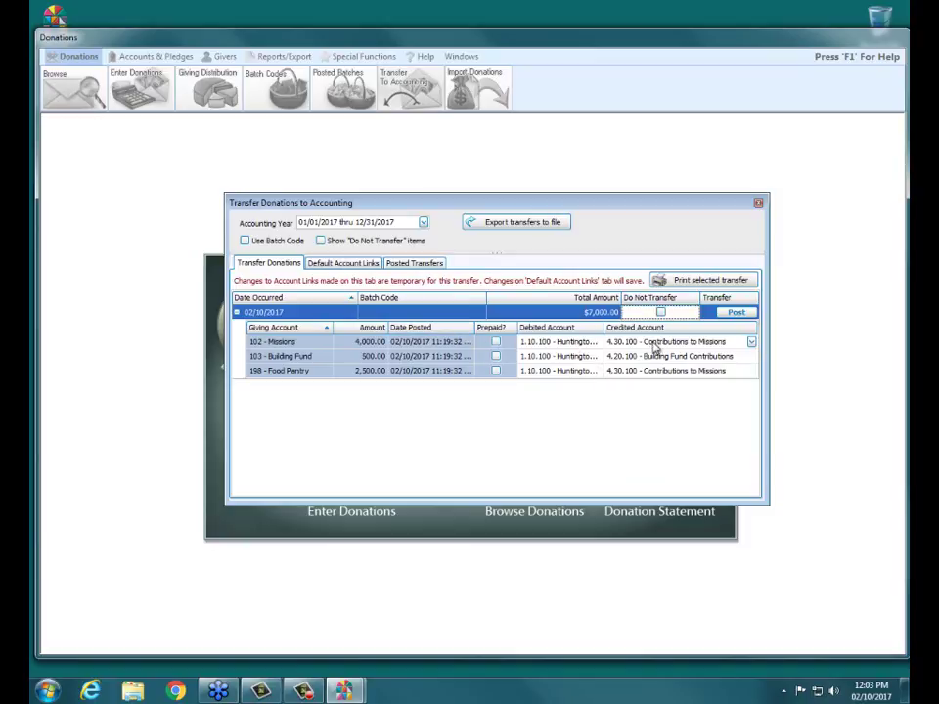
left_click(735, 313)
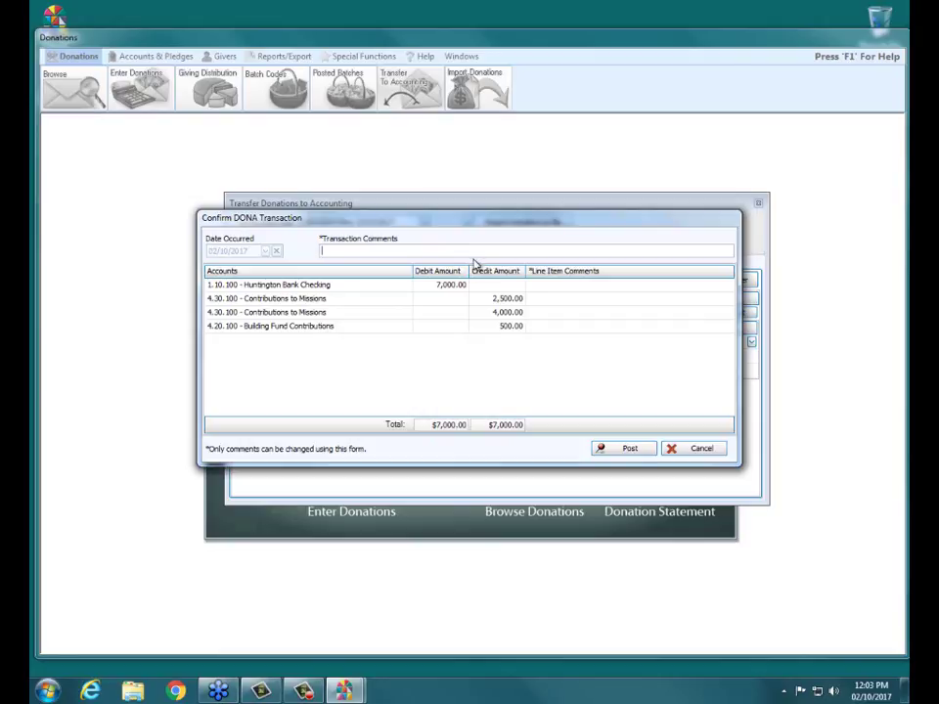
left_click(627, 452)
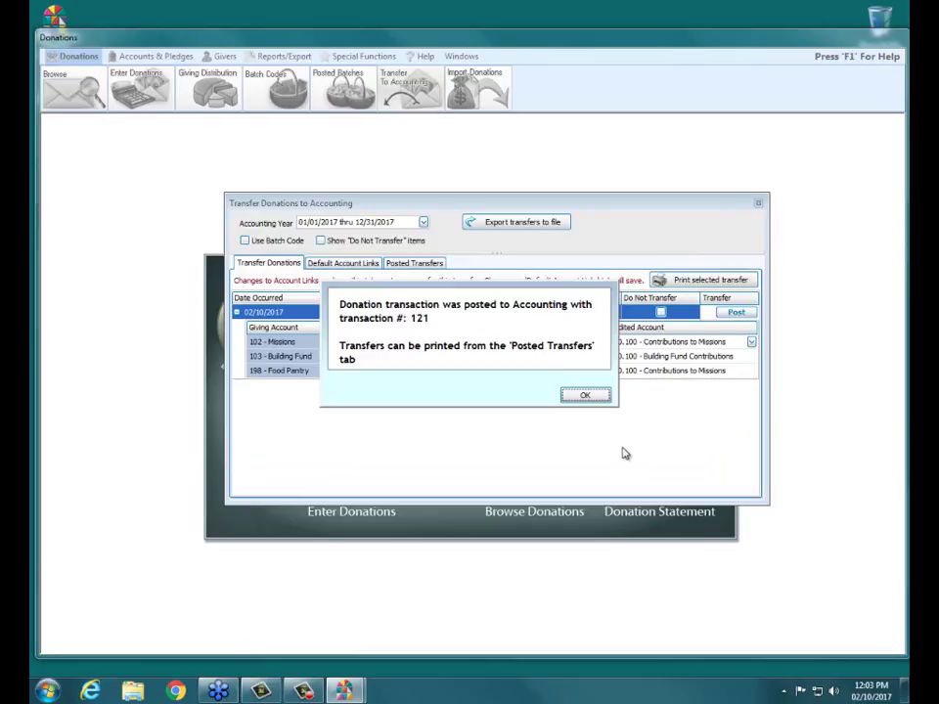
left_click(583, 399)
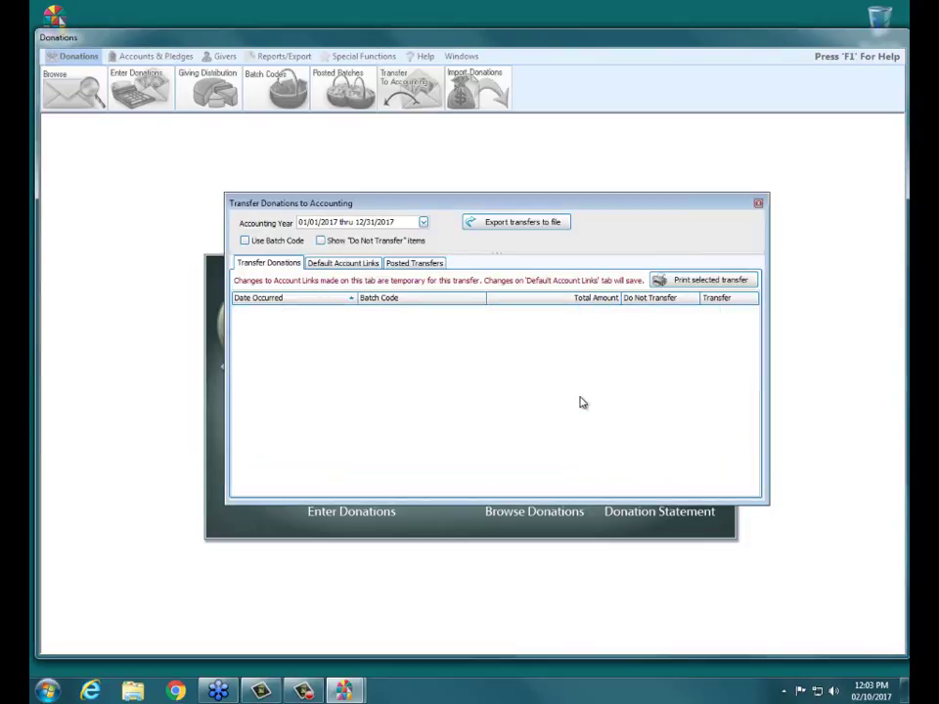
Review the posted transfers dated 02/05/2017 and 02/10/2017, and close the transfer window
left_click(404, 266)
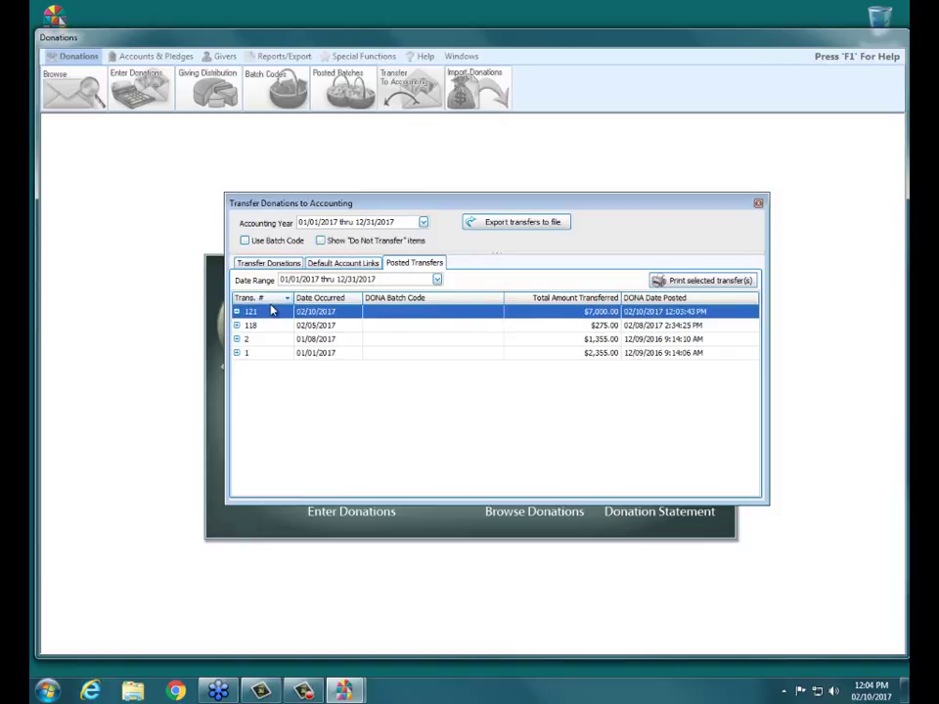
left_click(691, 327)
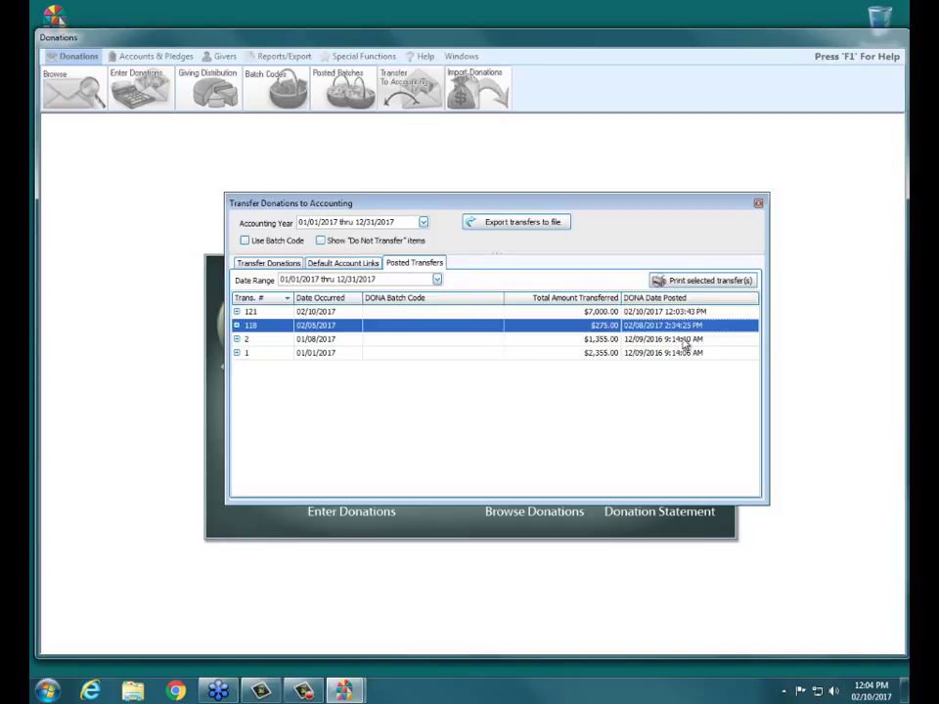
left_click(687, 315)
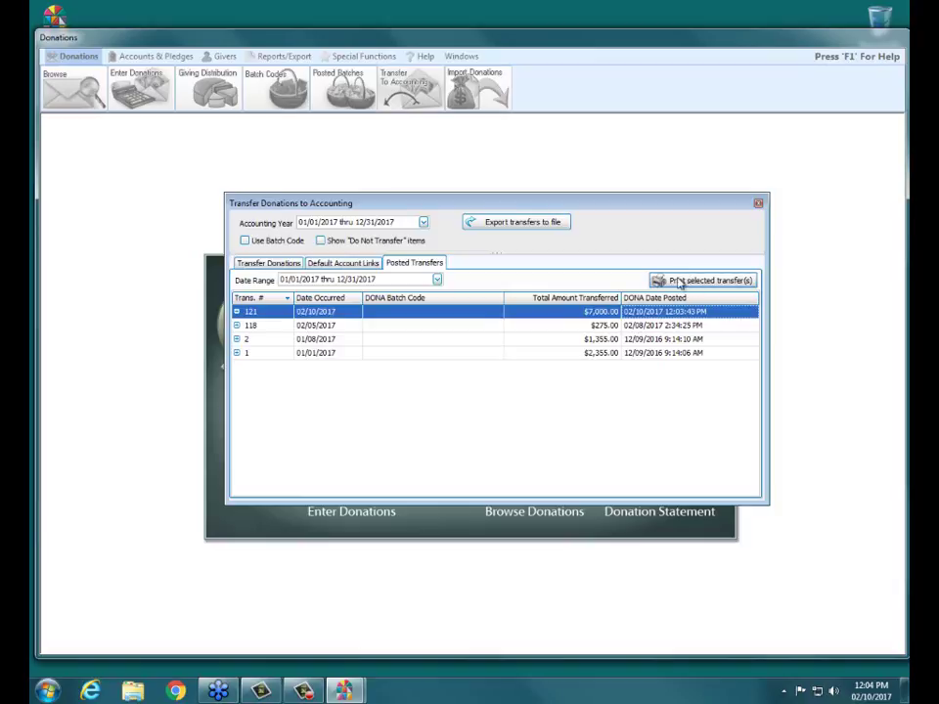
left_click(759, 205)
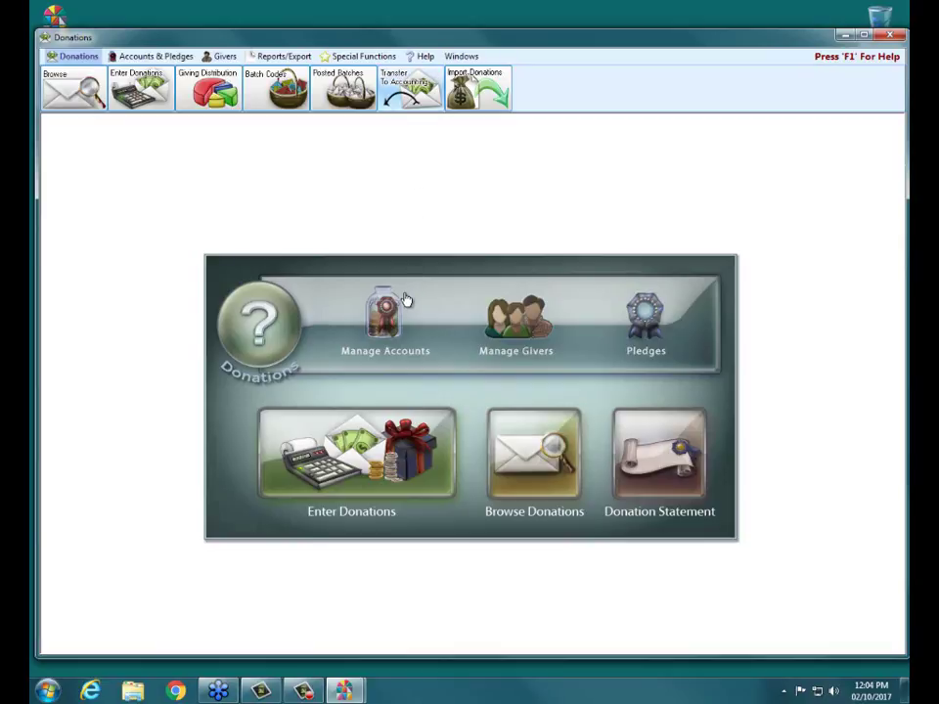
Start entering donations, open the unposted 02/09/2017 batch for editing, and expand its entry to show the account distribution
left_click(404, 468)
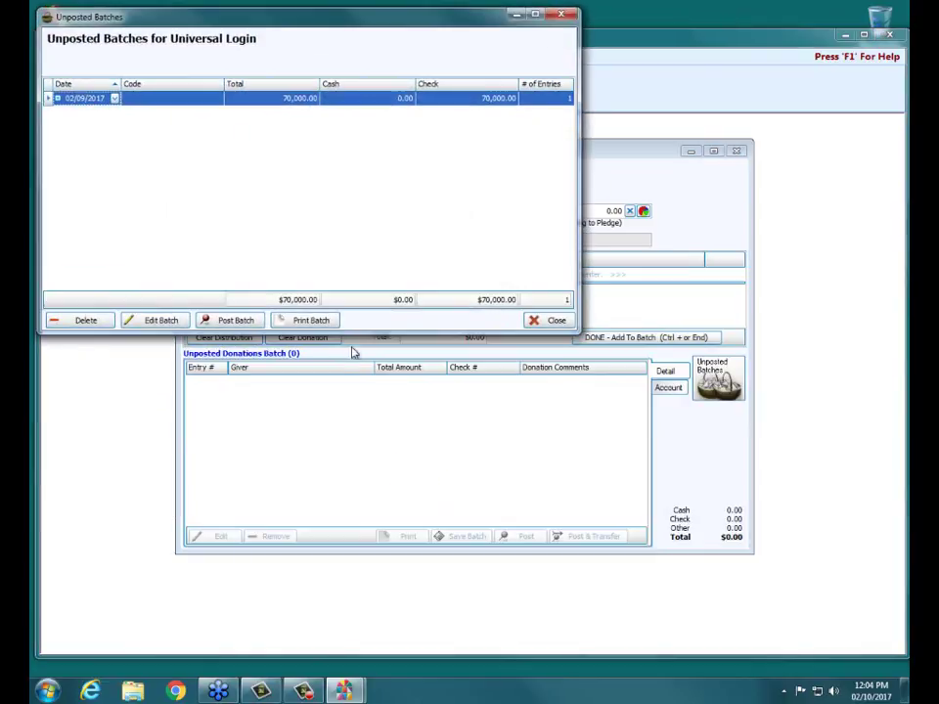
left_click(147, 322)
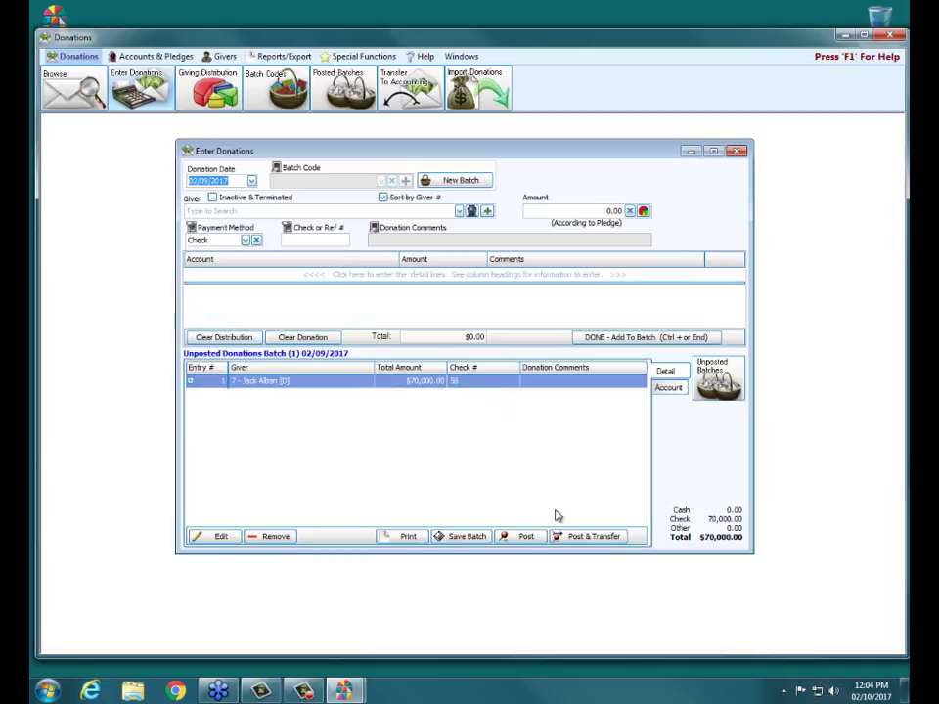
left_click(191, 381)
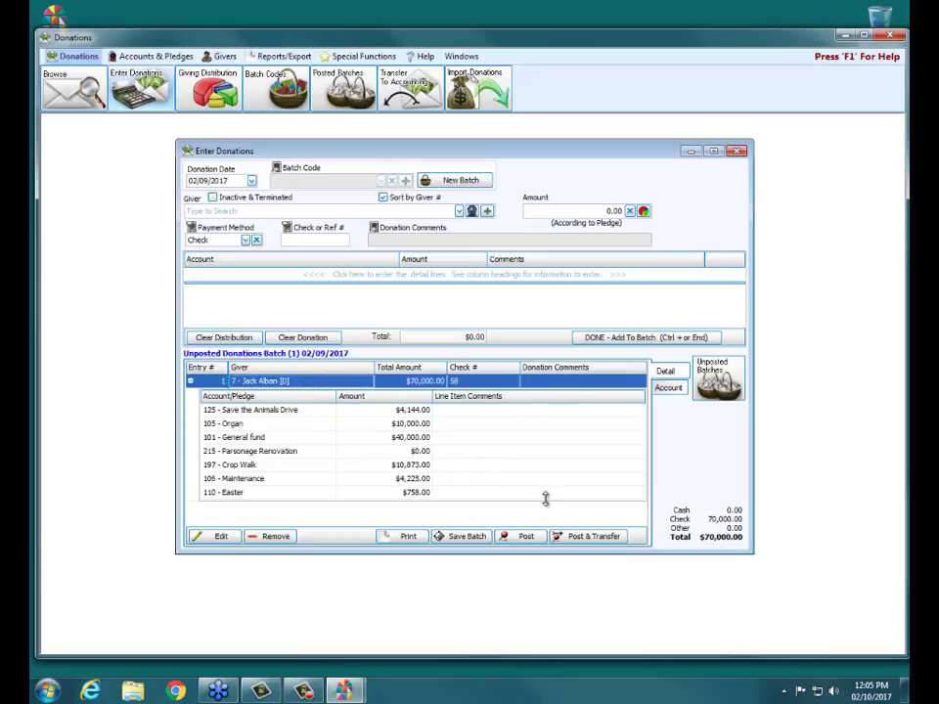
Post and transfer the 02/09/2017 batch, accepting the non-standard posting day and declining to print
left_click(594, 537)
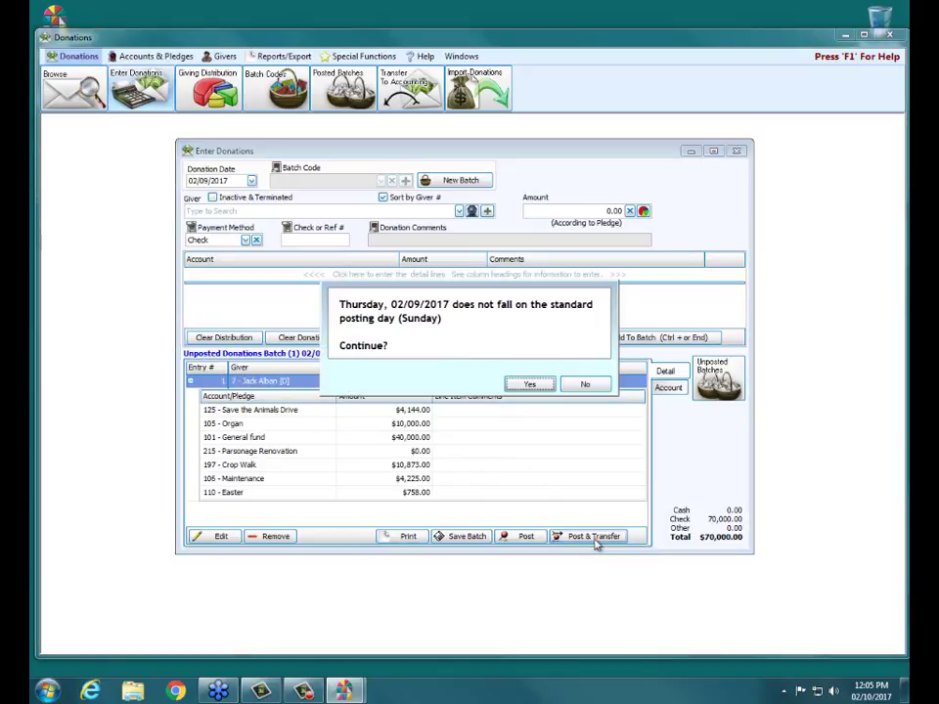
left_click(531, 383)
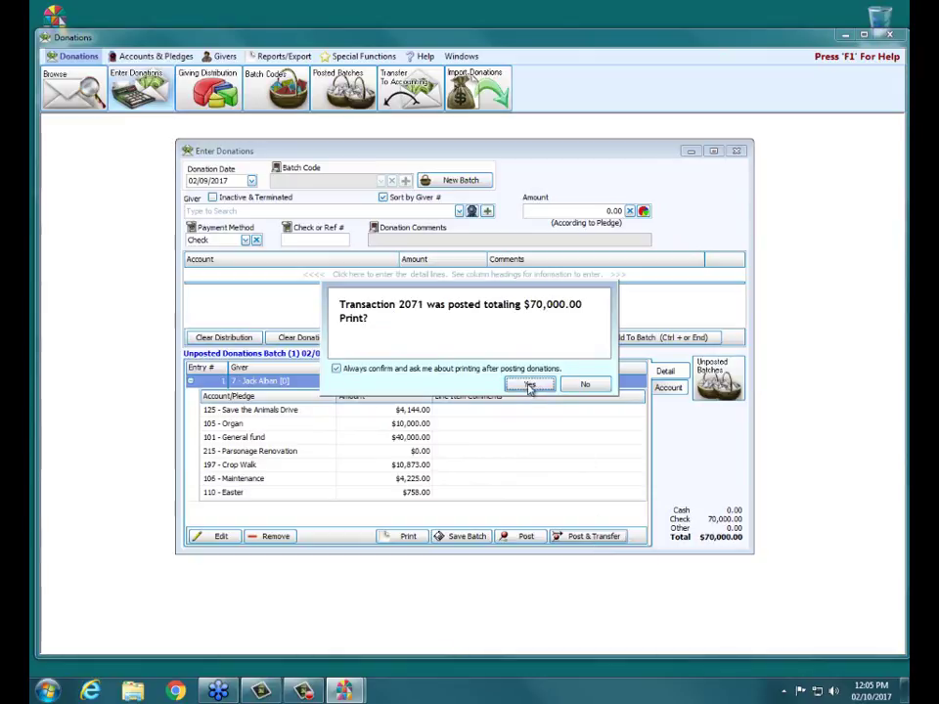
left_click(581, 386)
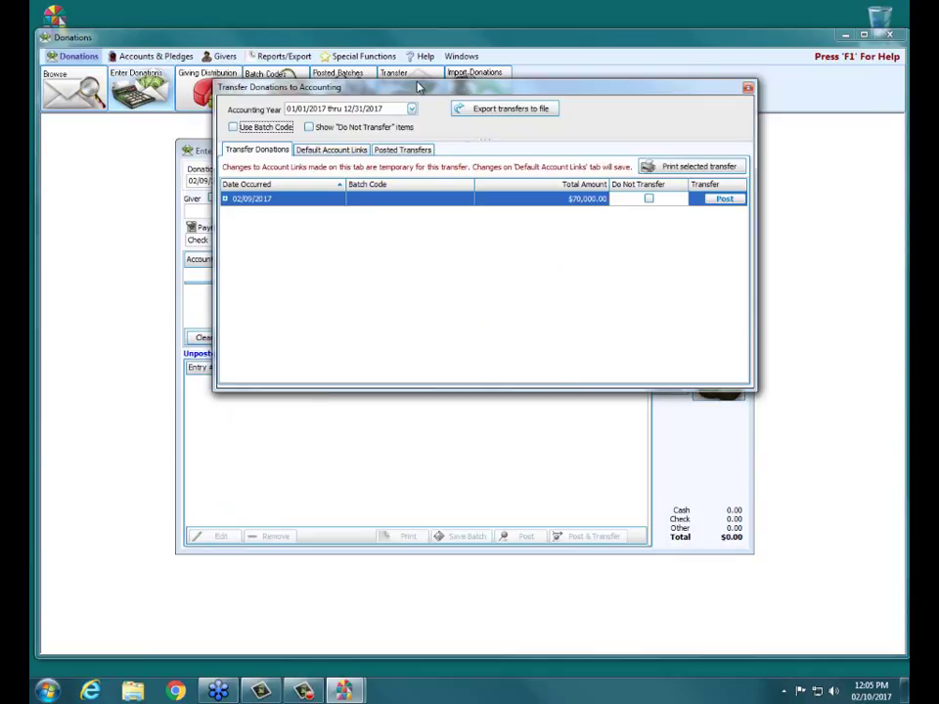
In the 02/09/2017 transfer, set the credited account of 125 - Save the Animals Drive to 4.60.100 - Save The Dogs Income
left_click_drag(413, 90, 400, 160)
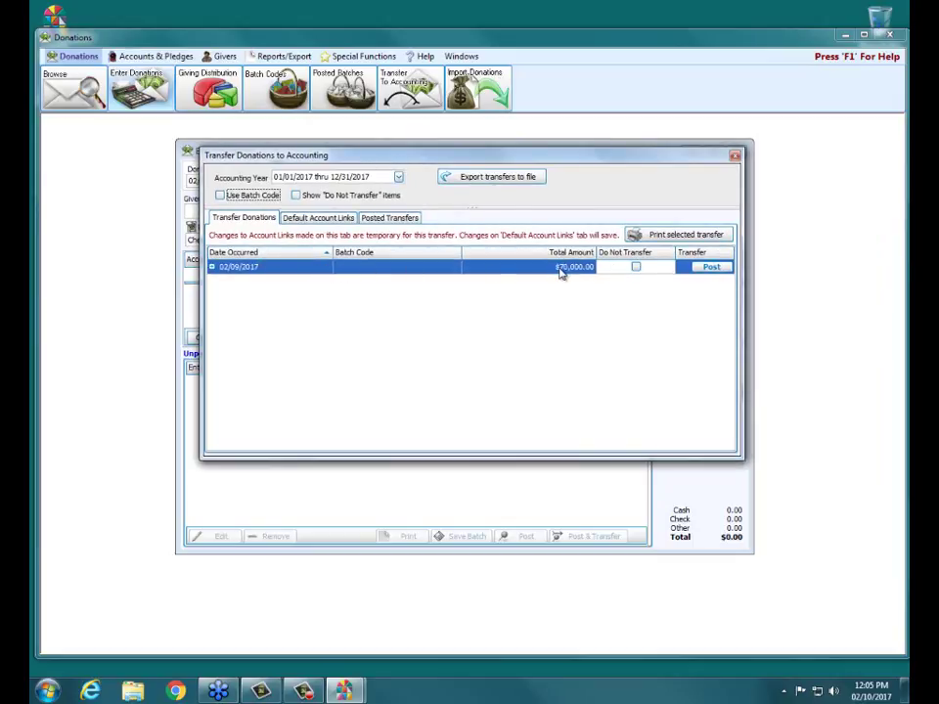
left_click(212, 267)
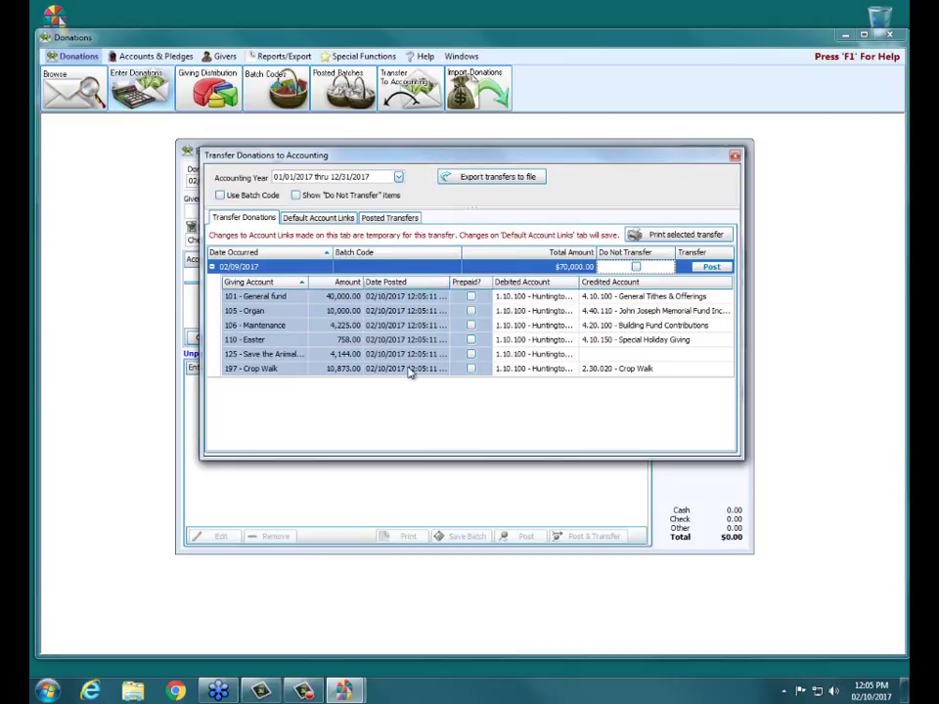
left_click(614, 356)
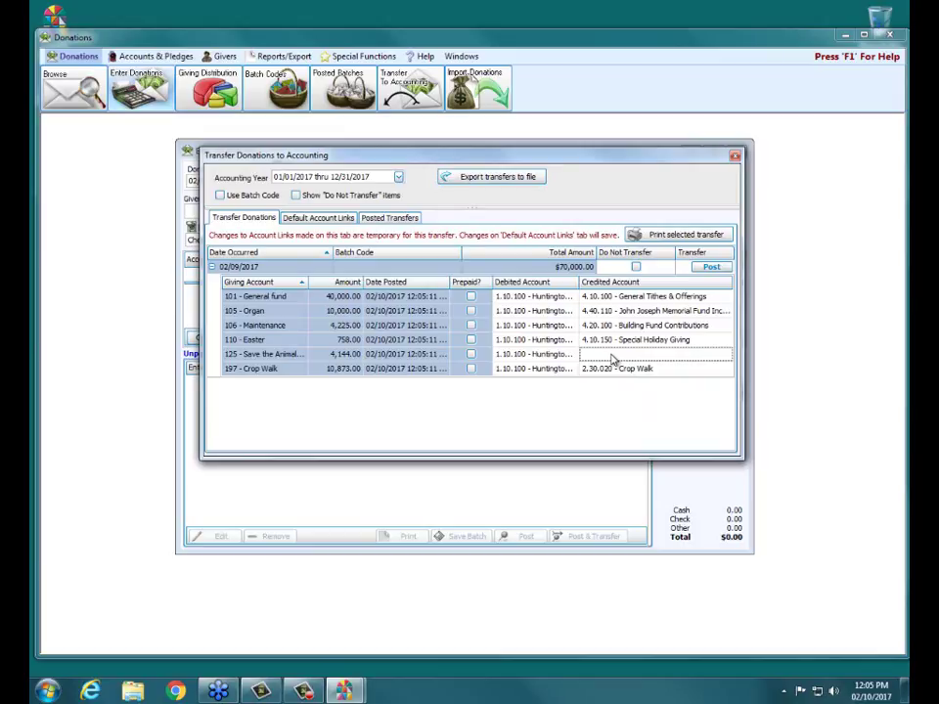
left_click(612, 357)
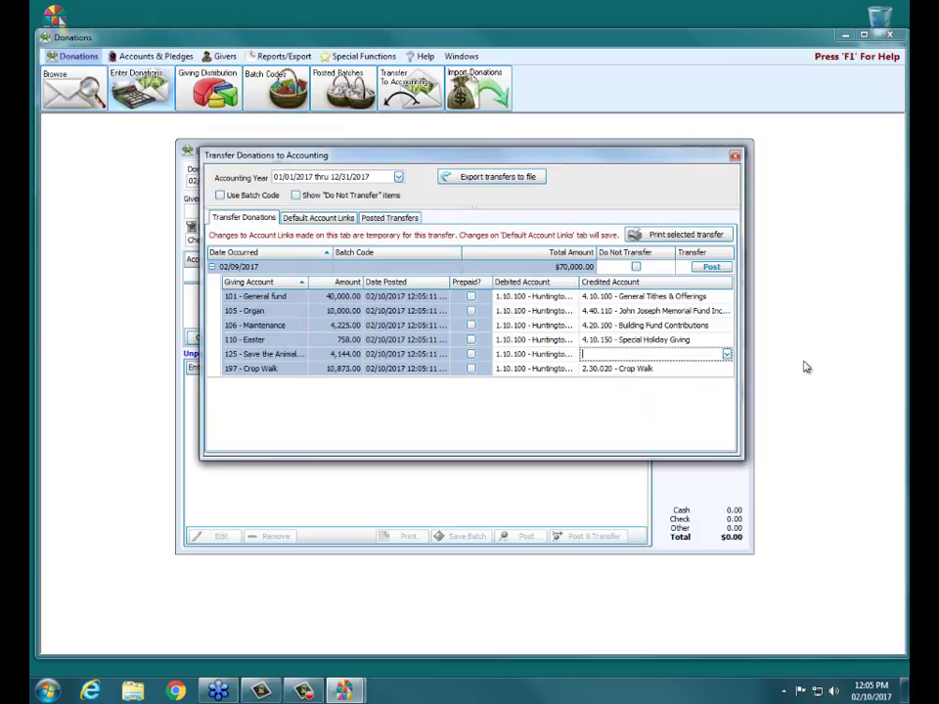
left_click(727, 355)
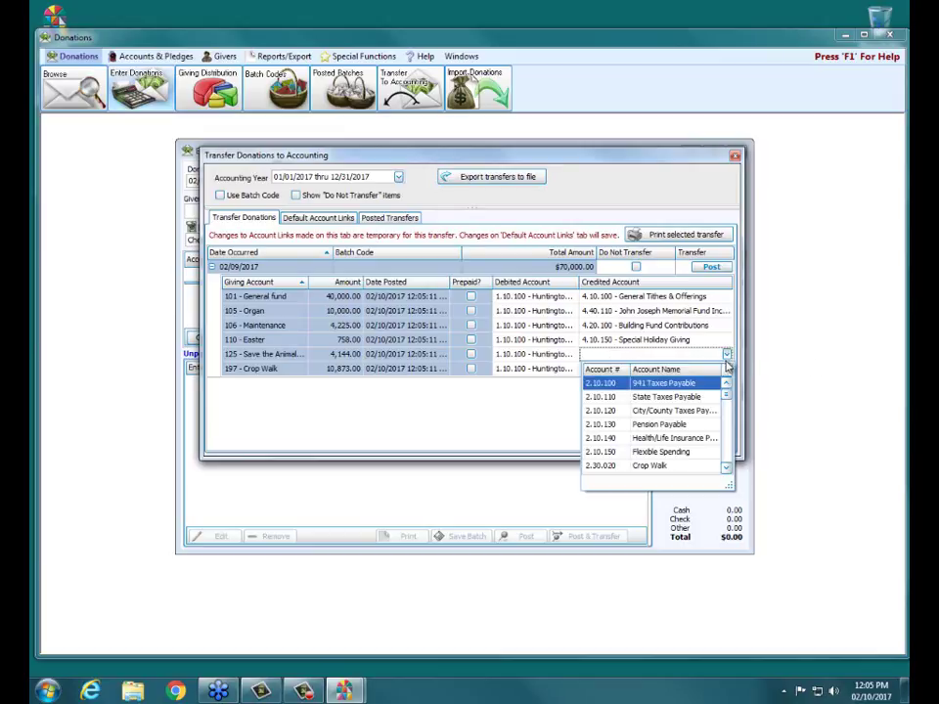
type("sa")
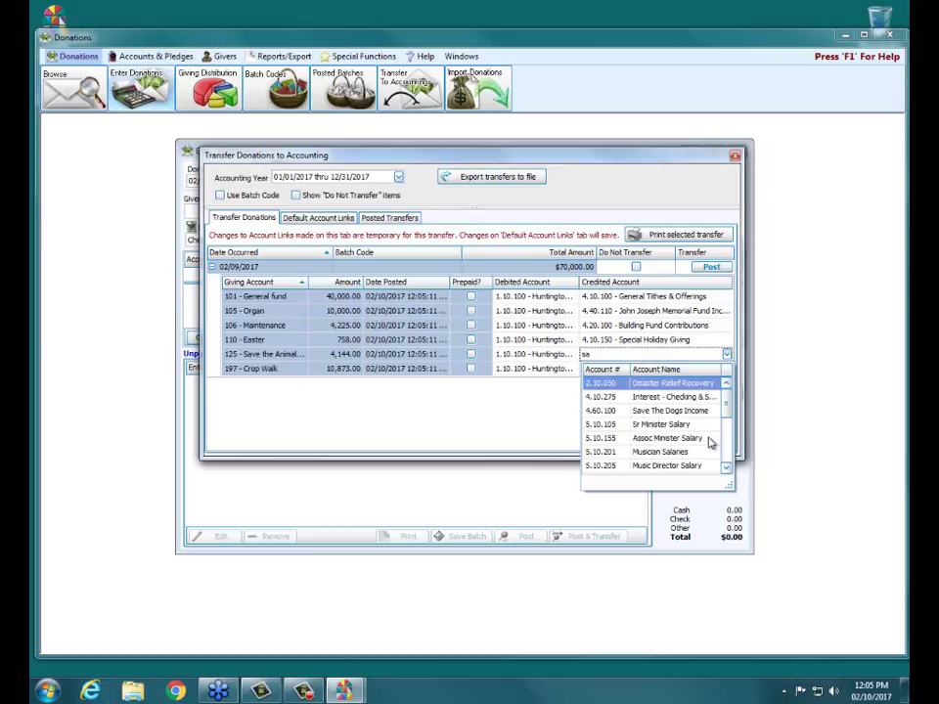
left_click(727, 355)
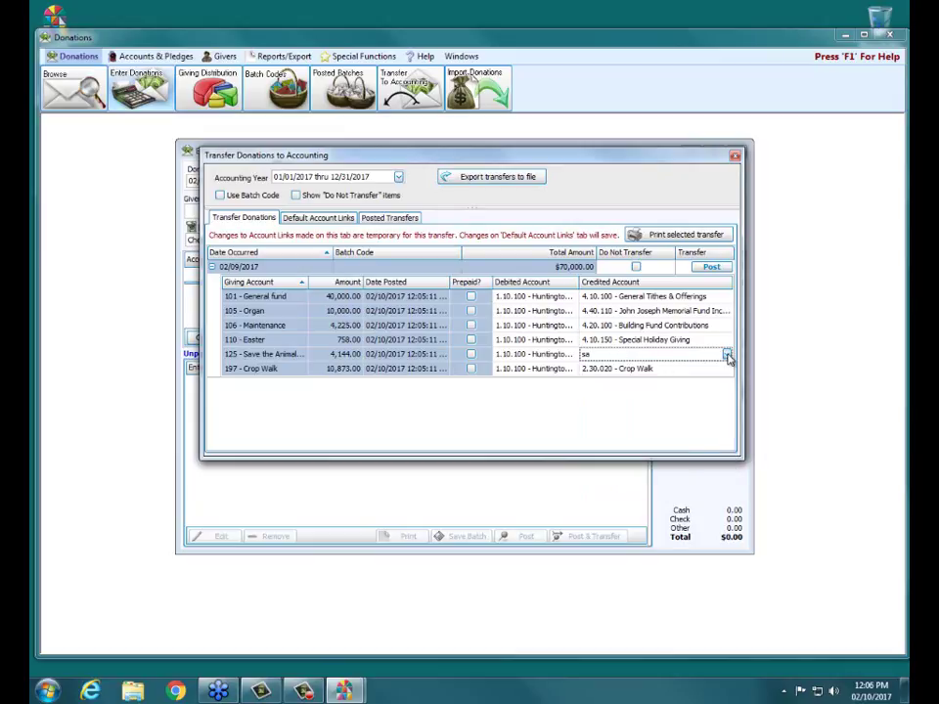
left_click(727, 355)
left_click_drag(728, 399, 729, 419)
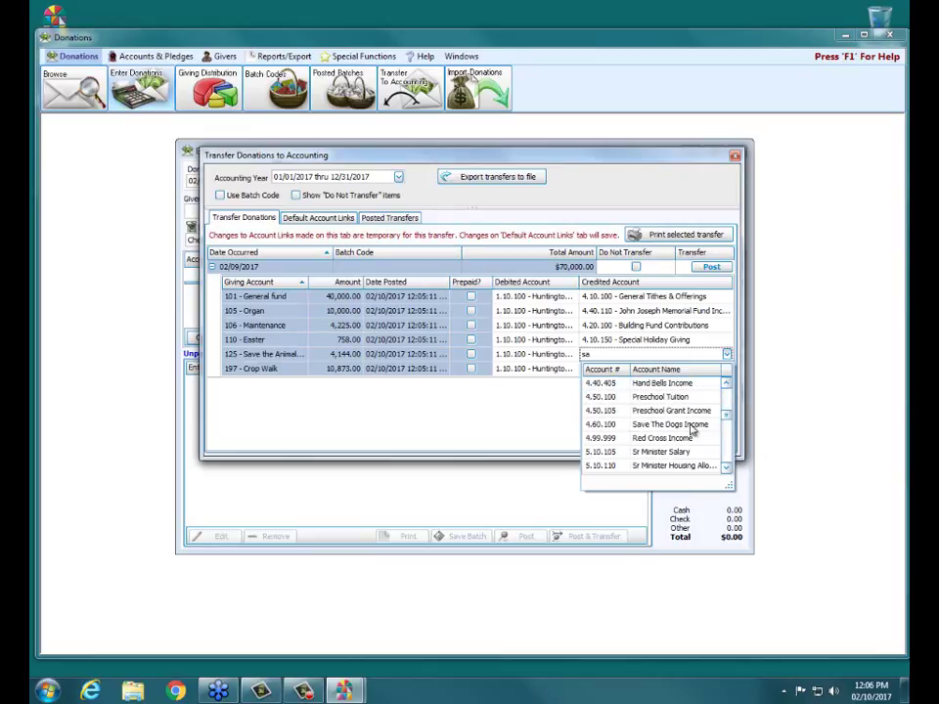
left_click(642, 427)
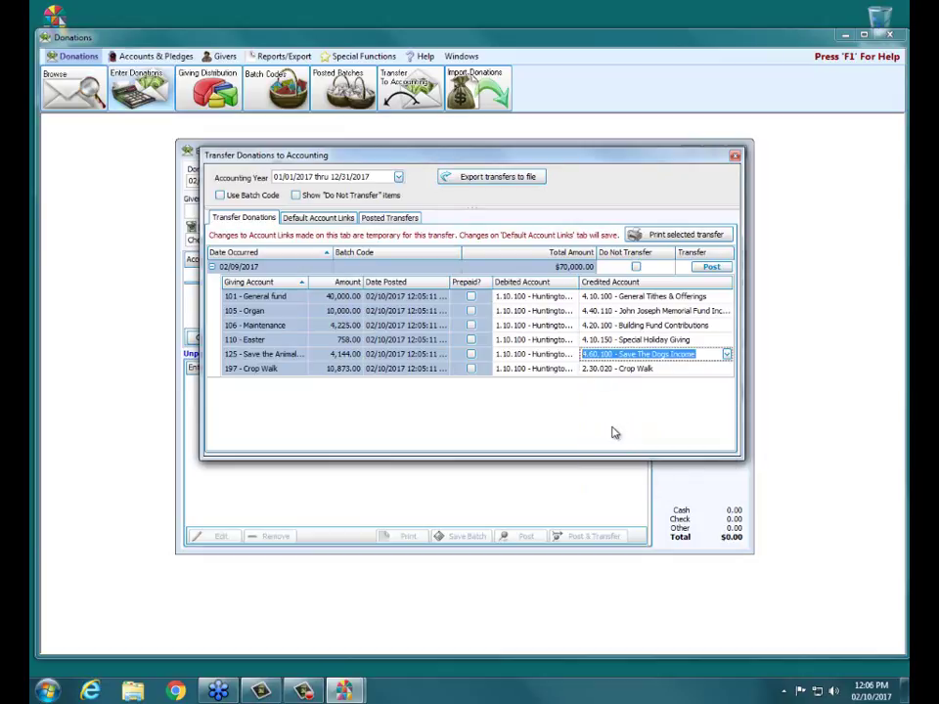
left_click(673, 368)
key("Up")
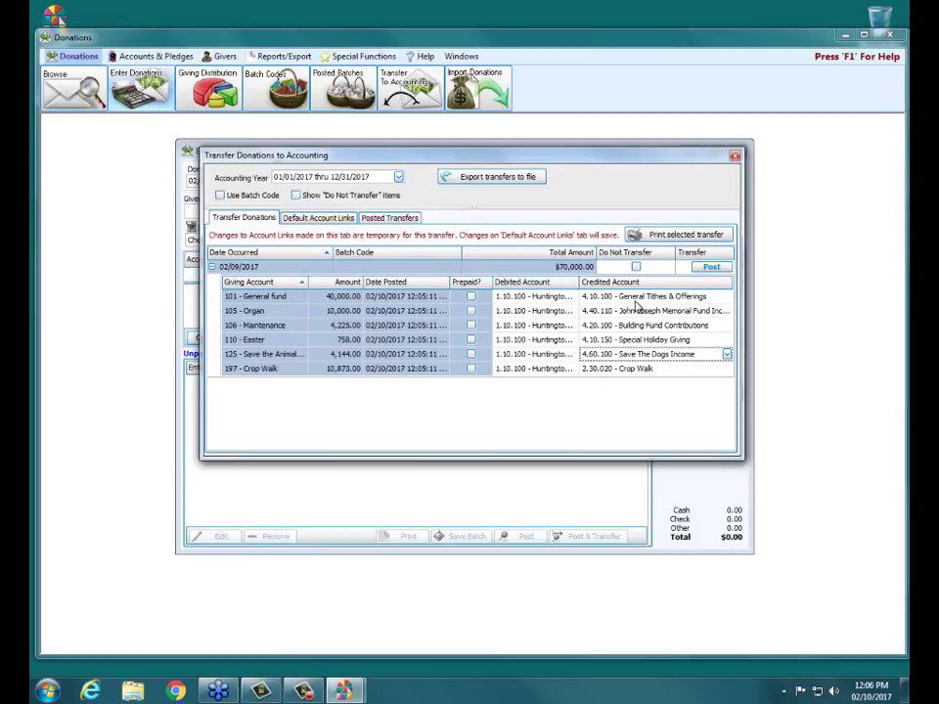
In the default account links, set the credit account of 125 - Save the Animals Drive to 4.60.100 - Save The Dogs Income
left_click(320, 218)
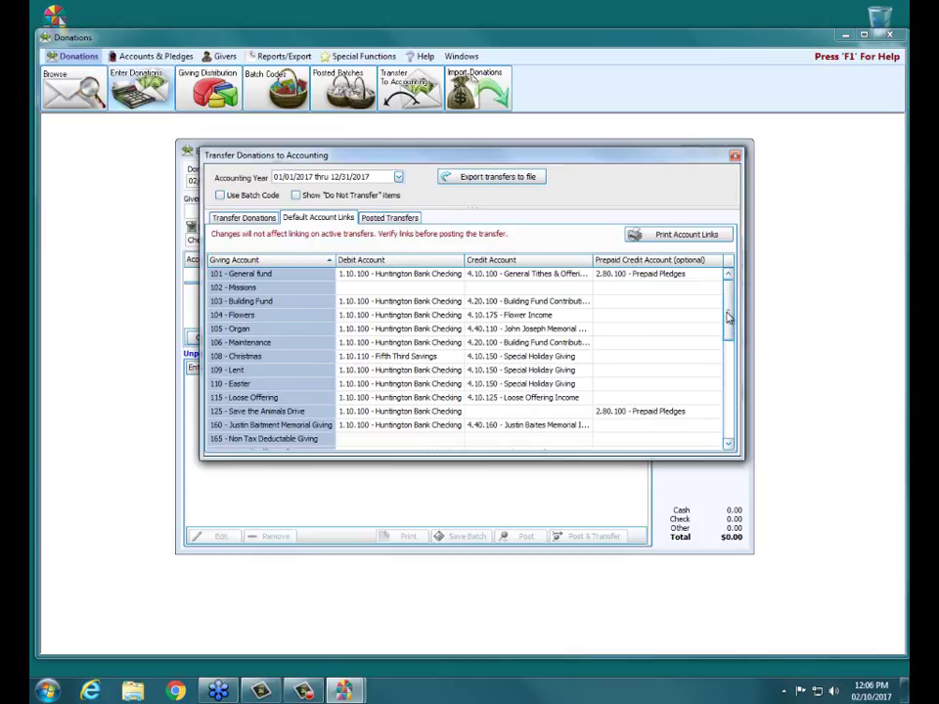
left_click(505, 418)
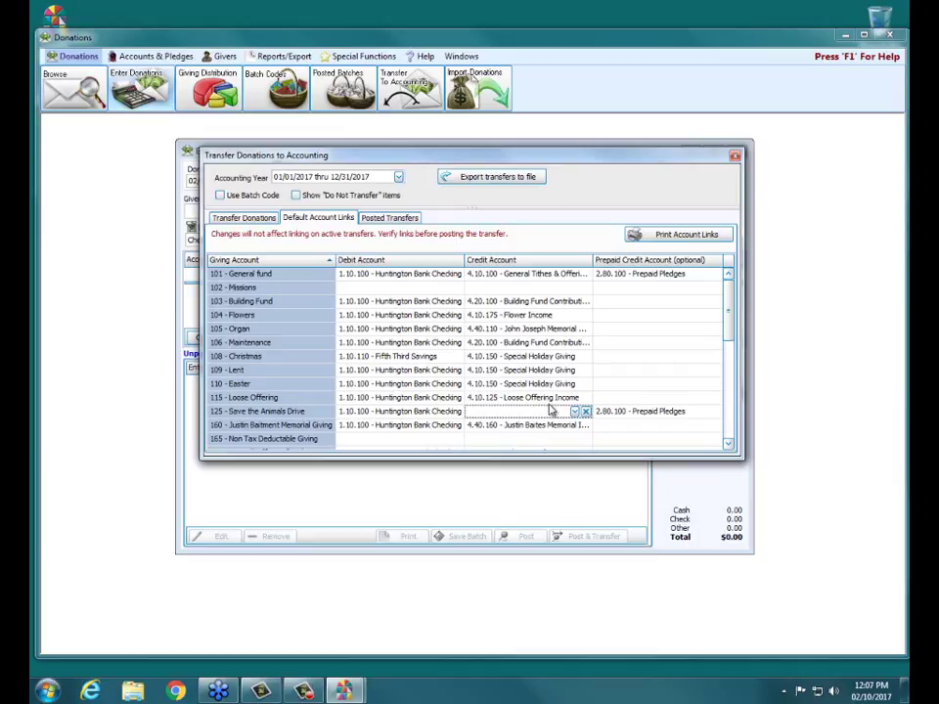
left_click(575, 412)
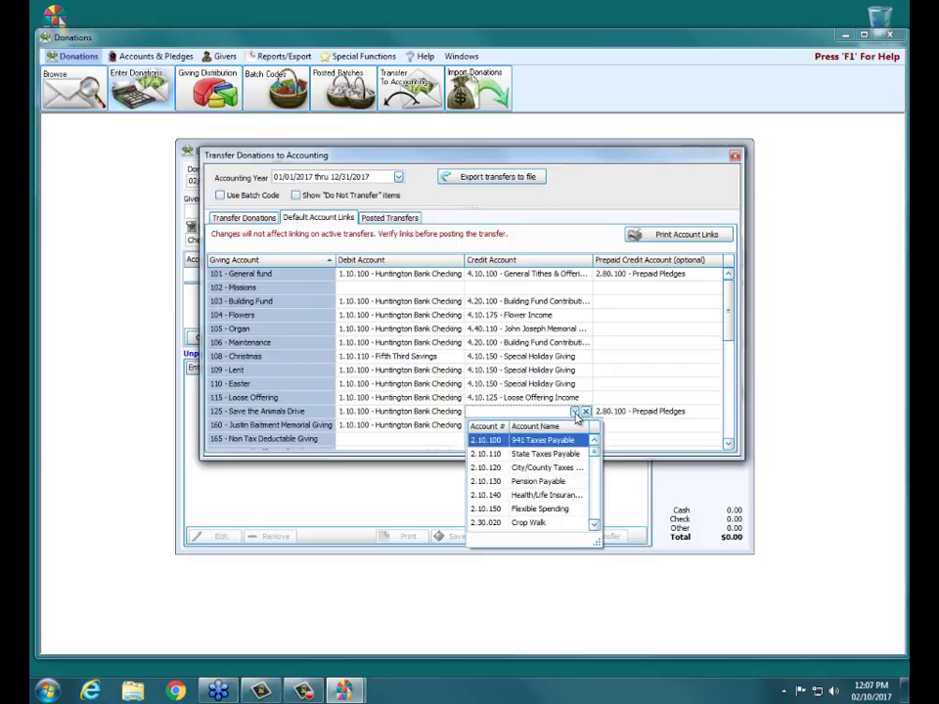
type("4.")
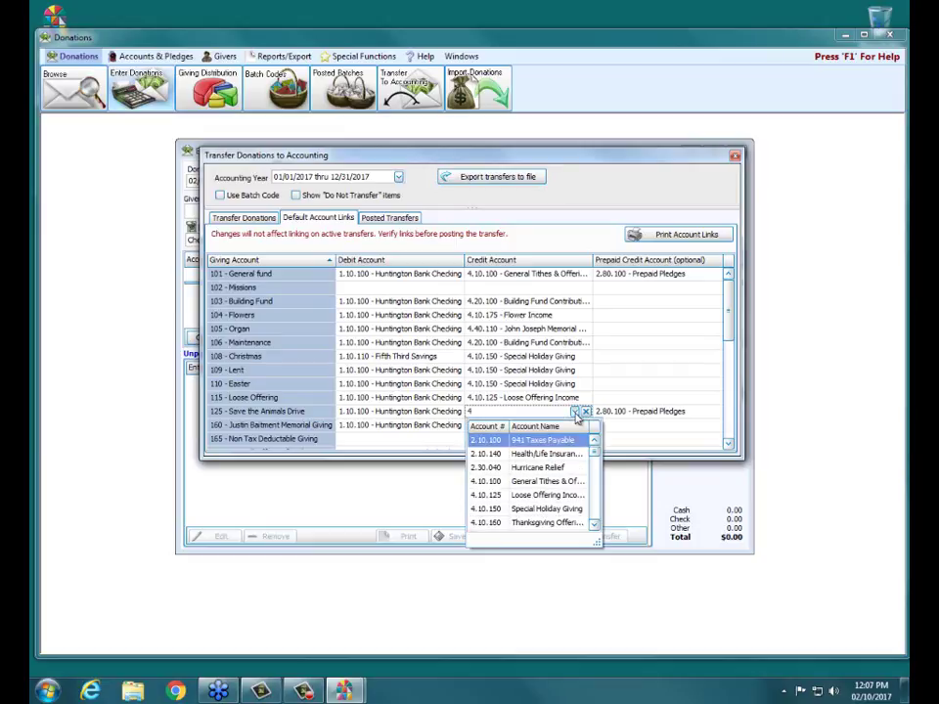
type("6")
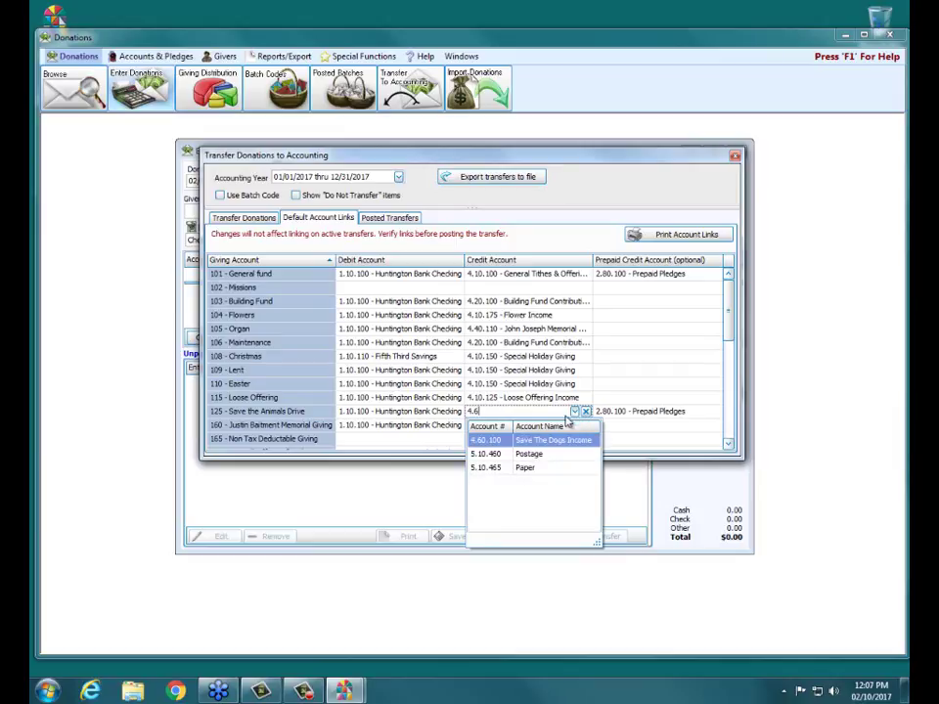
left_click(551, 439)
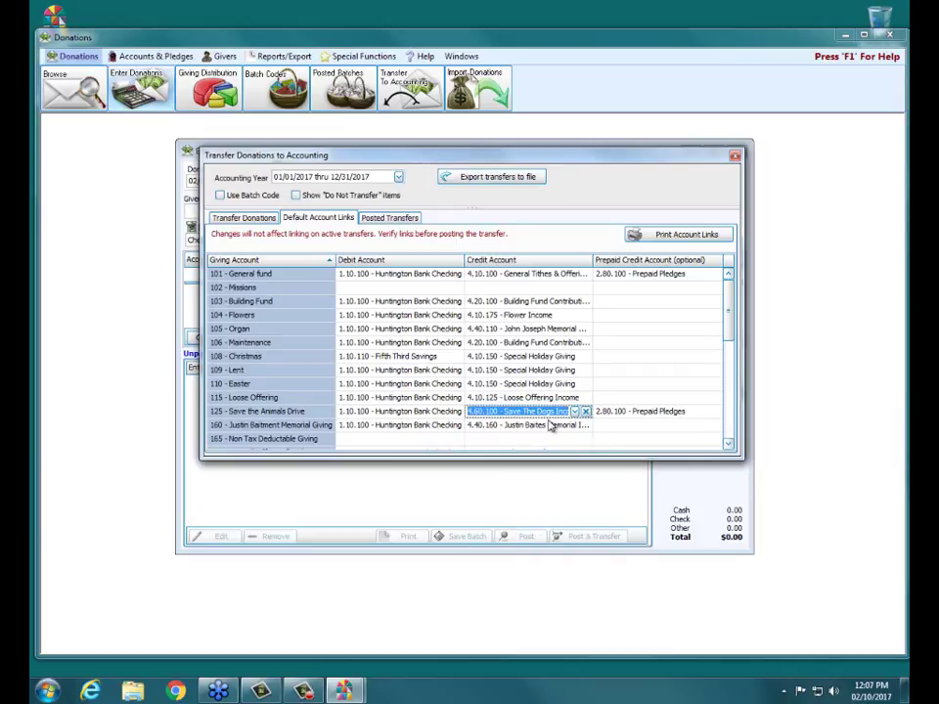
left_click(551, 426)
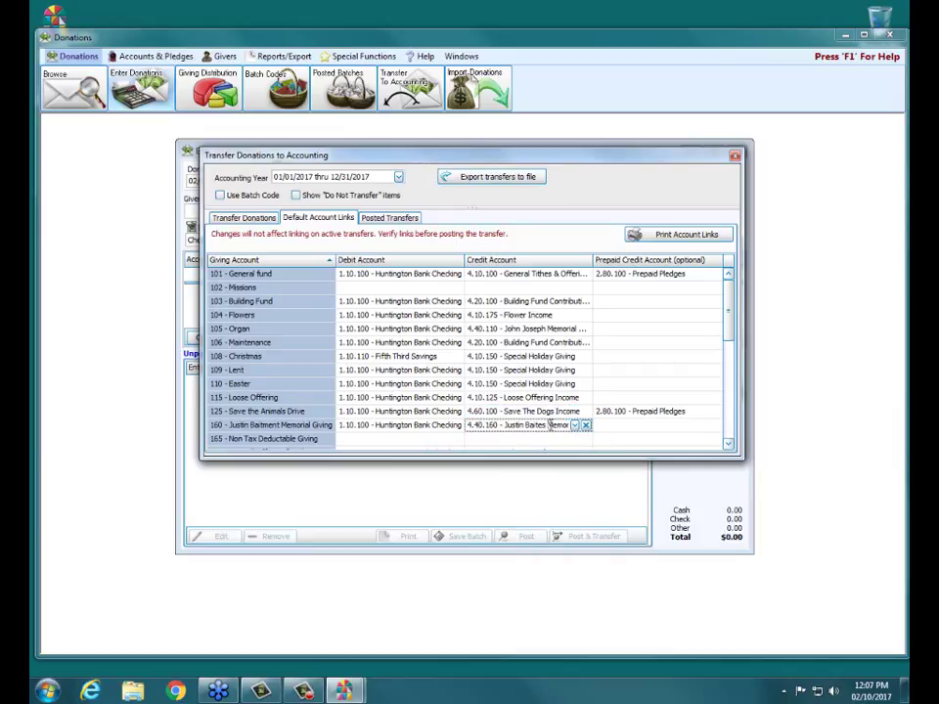
left_click(548, 439)
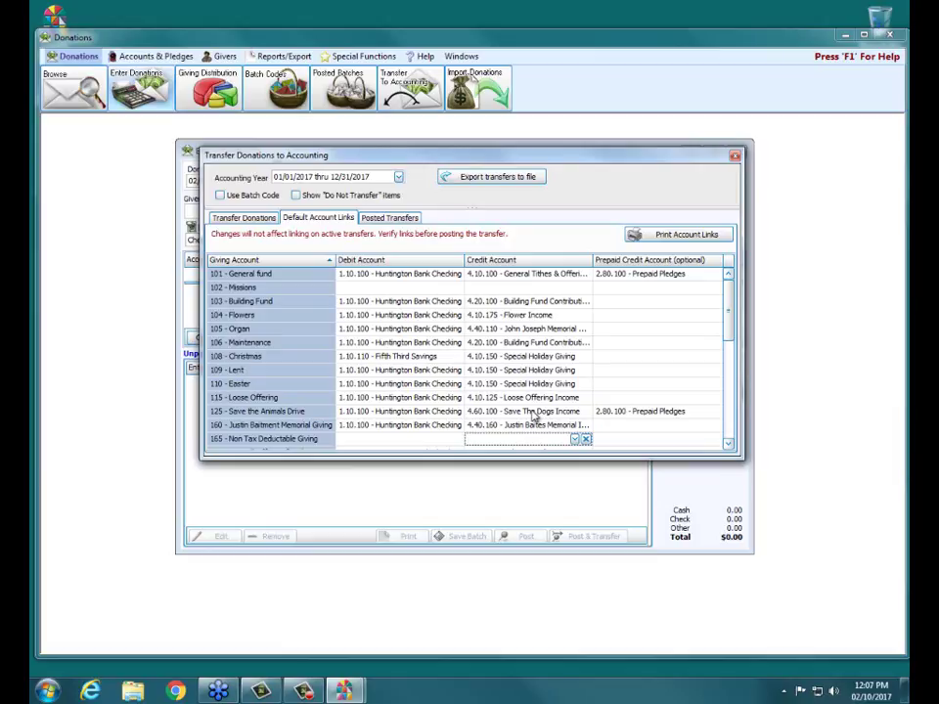
In the 02/09/2017 transfer, set the credited account of 101 - General fund to 2.30.050 - Disaster Relief Recovery and check its default link
left_click(226, 217)
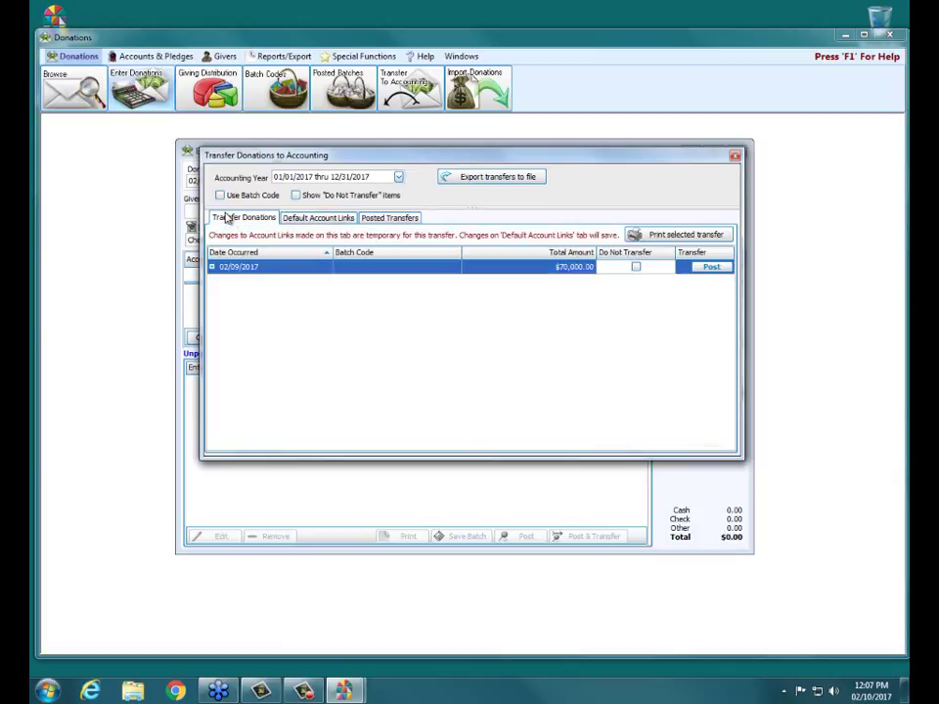
left_click(212, 267)
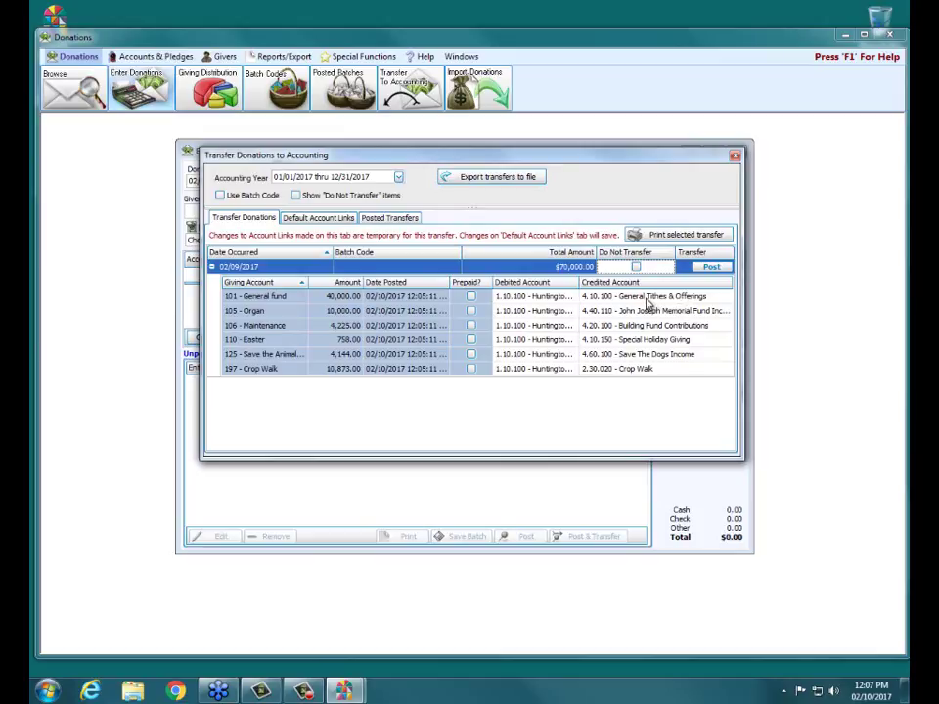
left_click(653, 296)
left_click(727, 298)
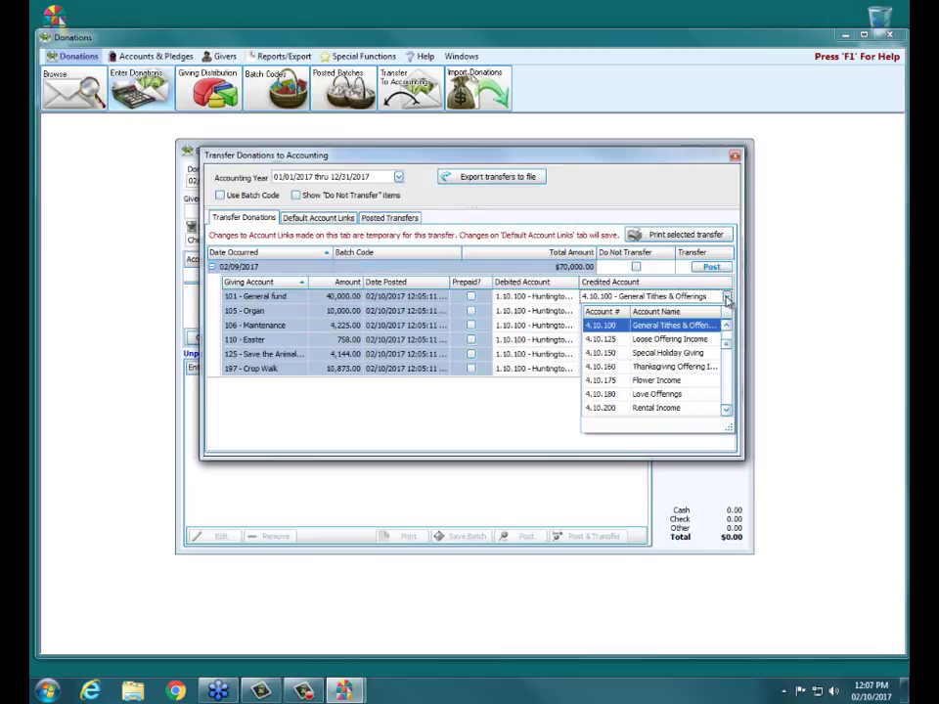
scroll(727, 345, "up", 3)
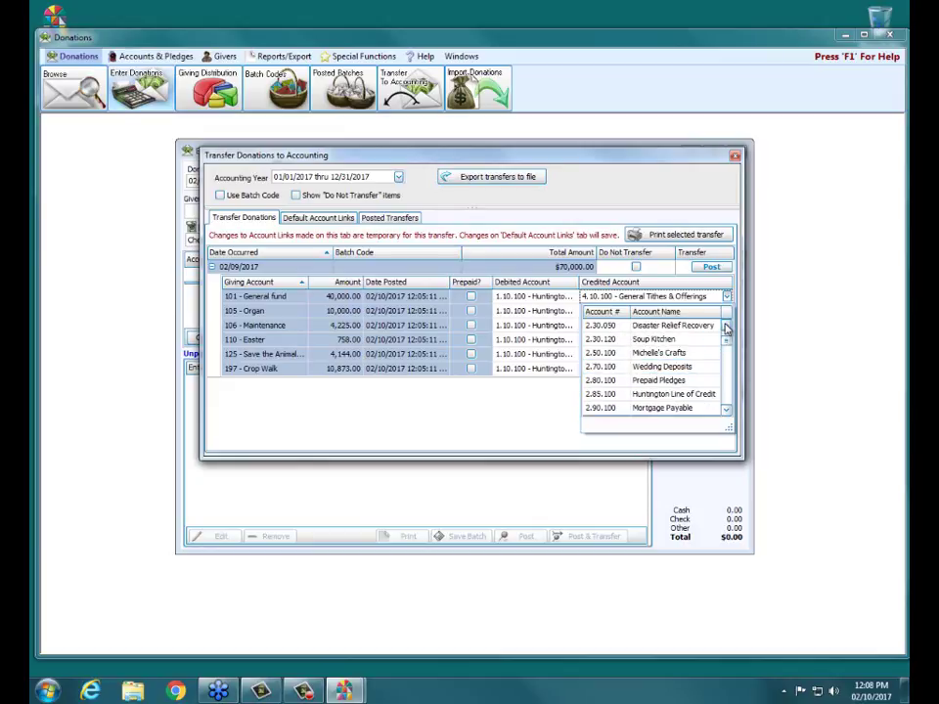
double_click(725, 327)
left_click(727, 327)
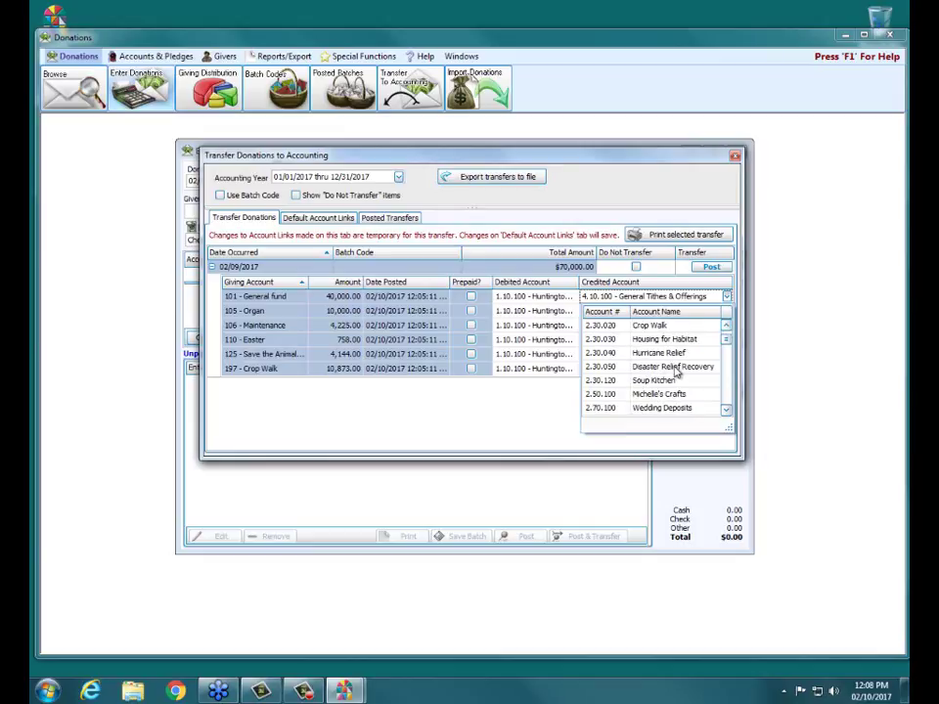
left_click(676, 366)
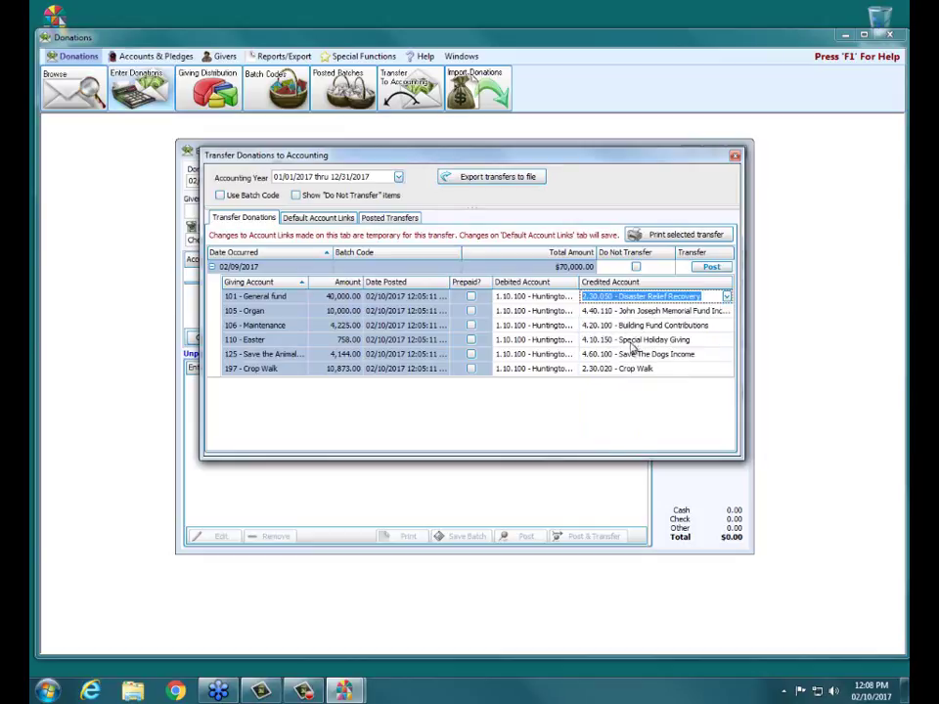
left_click(632, 312)
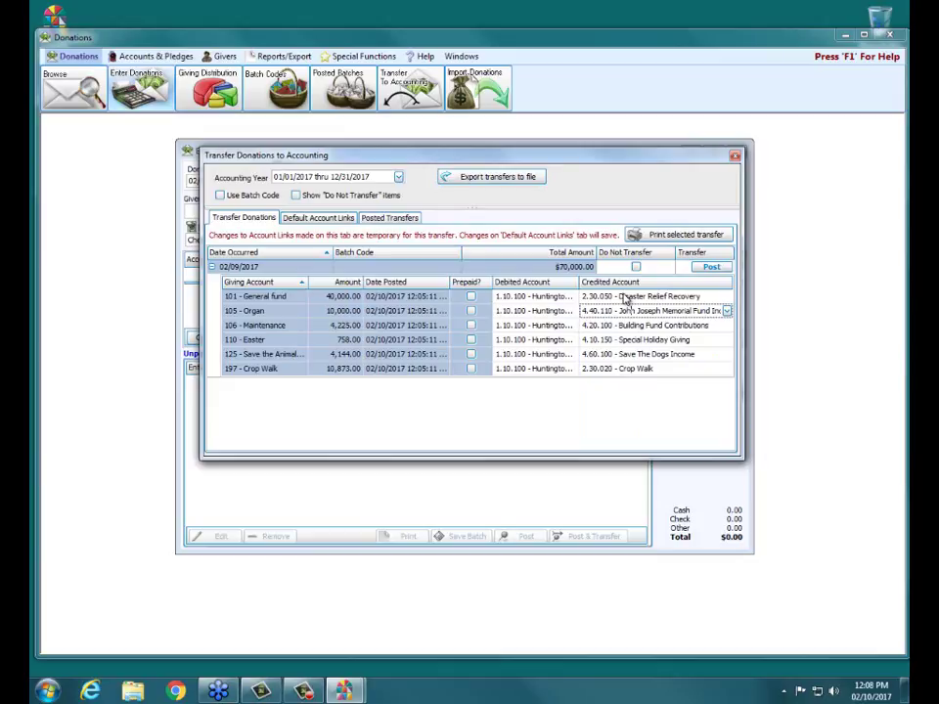
left_click(625, 297)
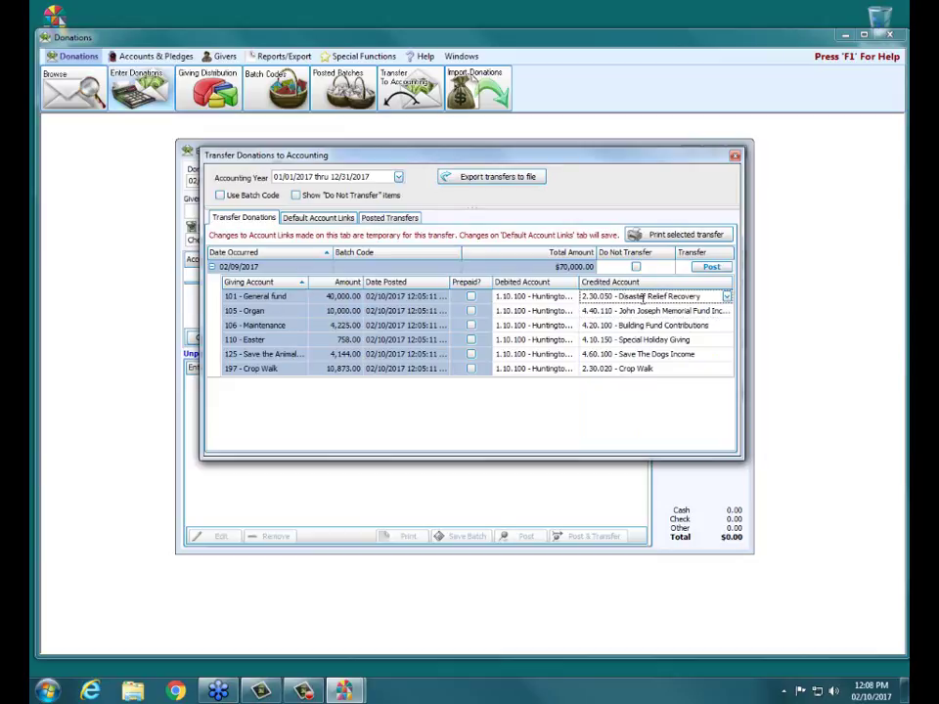
left_click(319, 218)
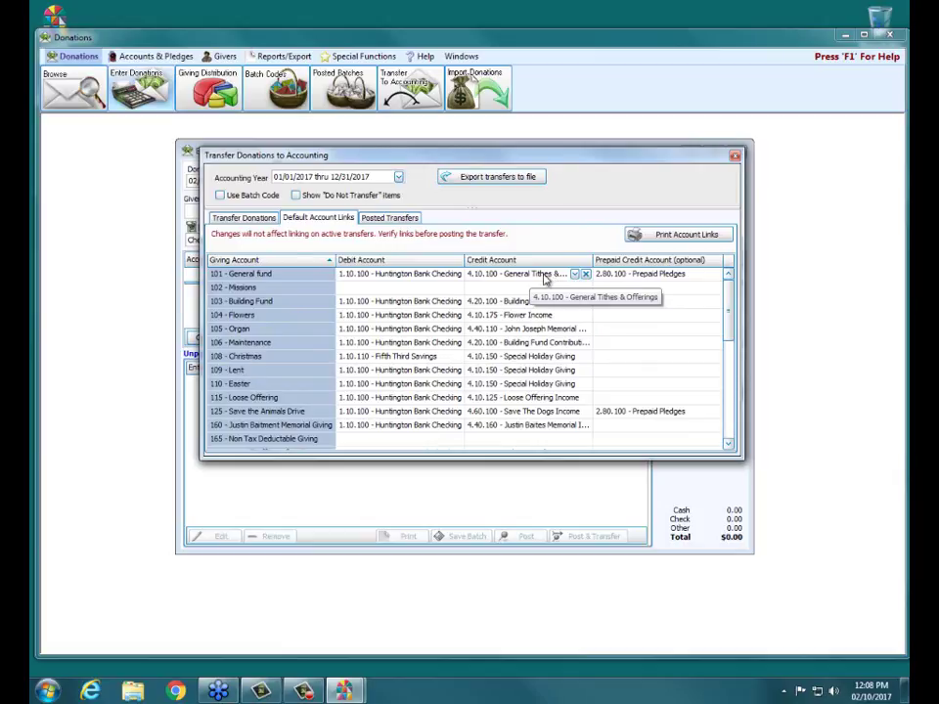
left_click(245, 220)
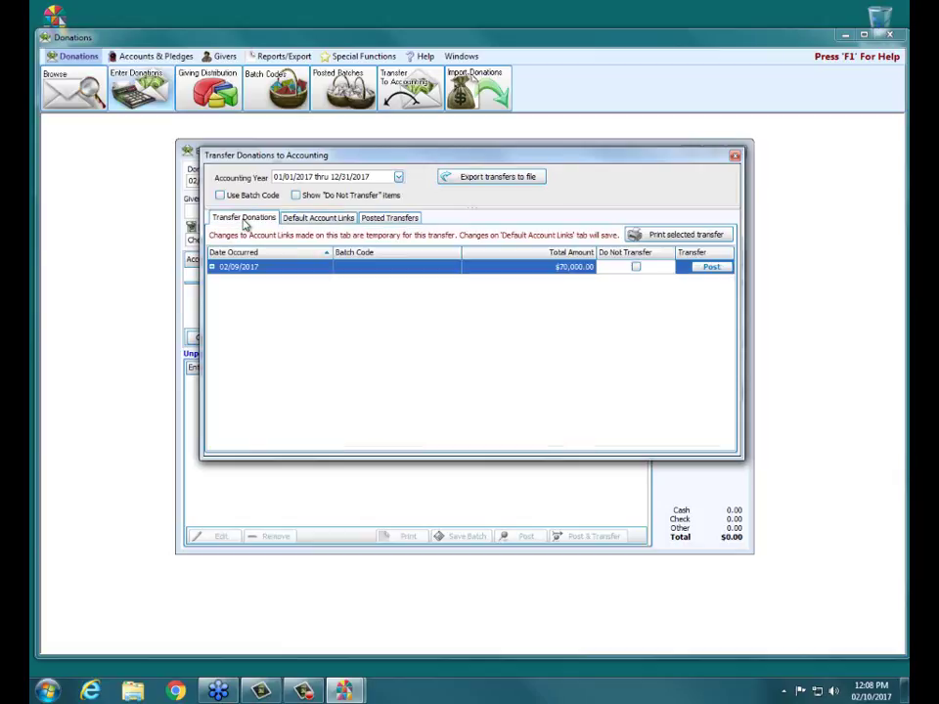
Post the 02/09/2017 transfer with the Disaster Relief Recovery line comment "General Fund doantions went to disaster relief this week"
left_click(712, 268)
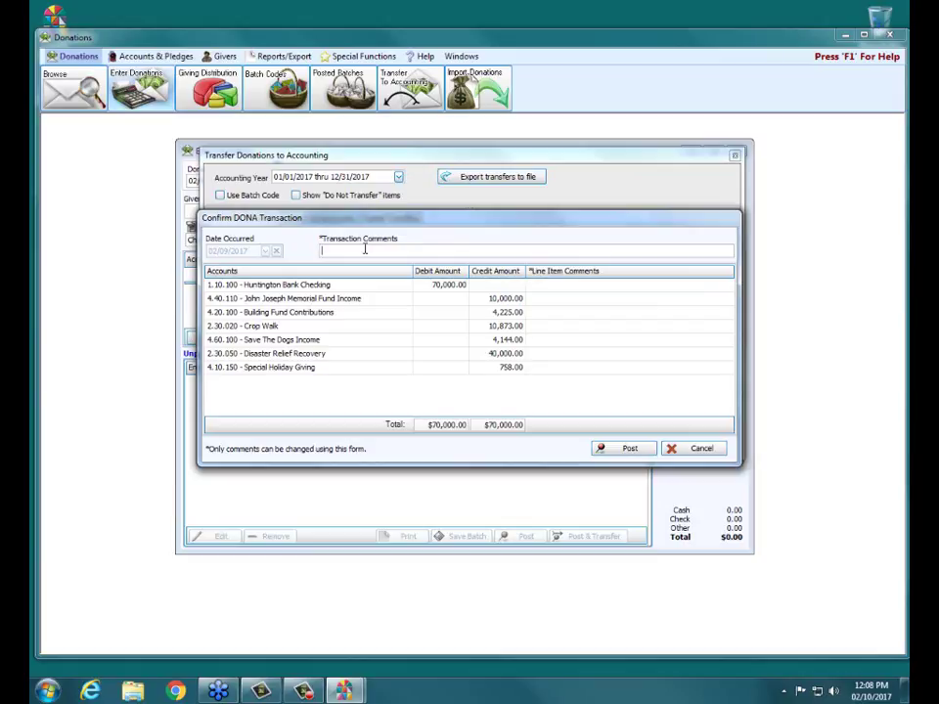
left_click(565, 354)
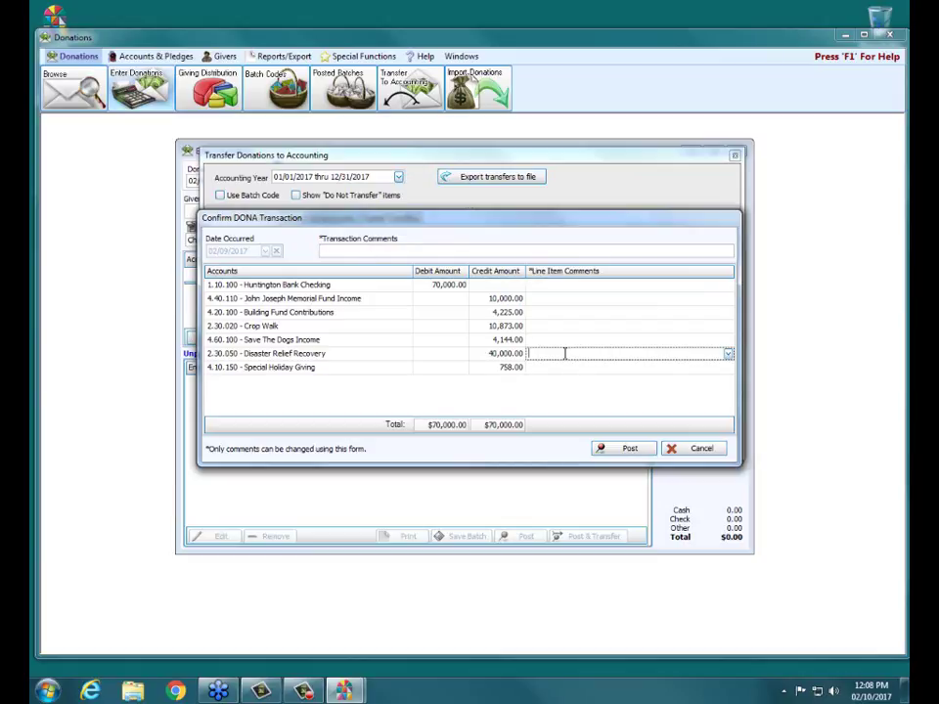
type("General Fund doantions went to disaster")
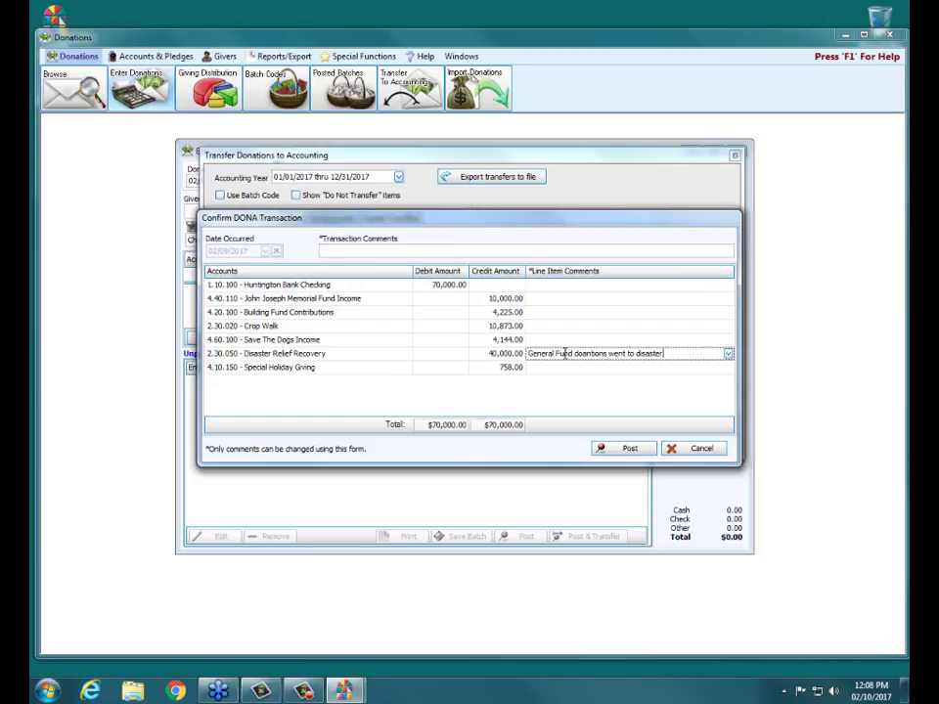
type(" relief this week")
left_click(609, 450)
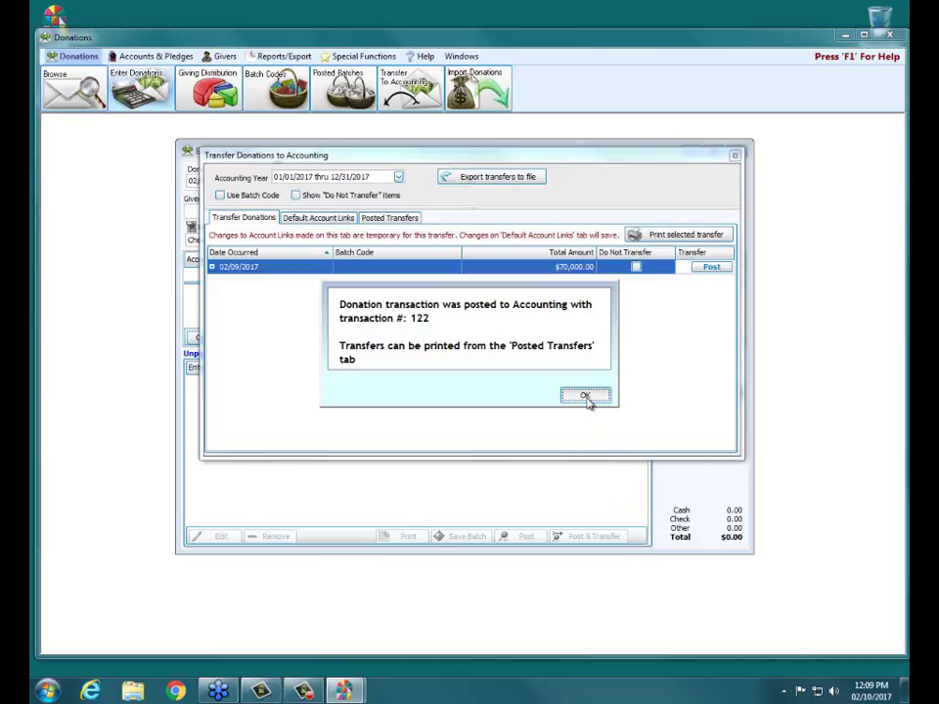
left_click(588, 398)
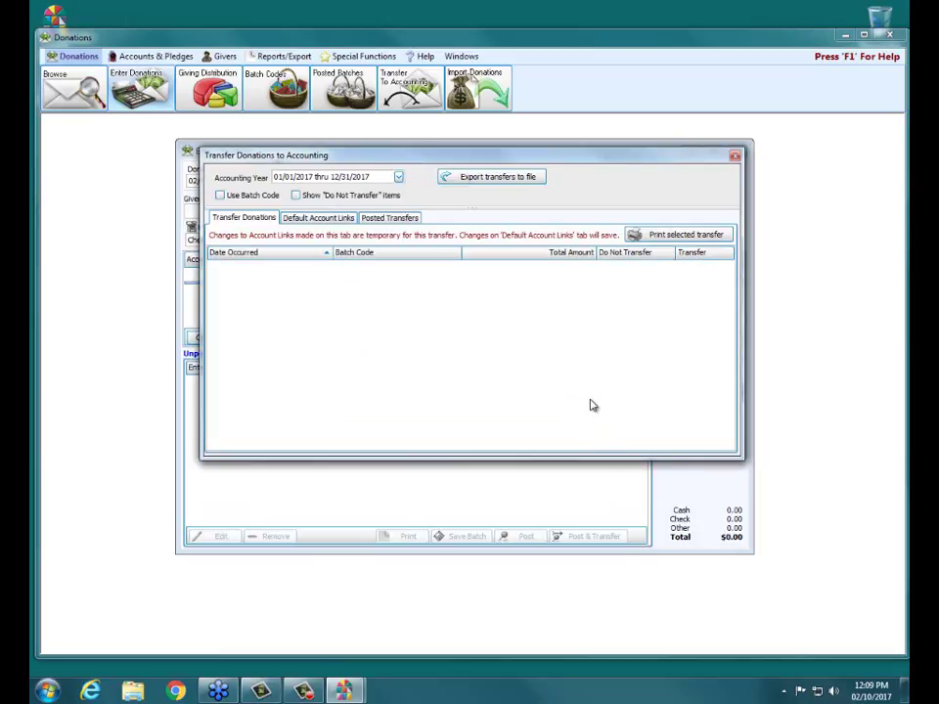
Close the transfer, donation entry and Donations windows, switch to Accounting and browse its transactions
left_click(736, 156)
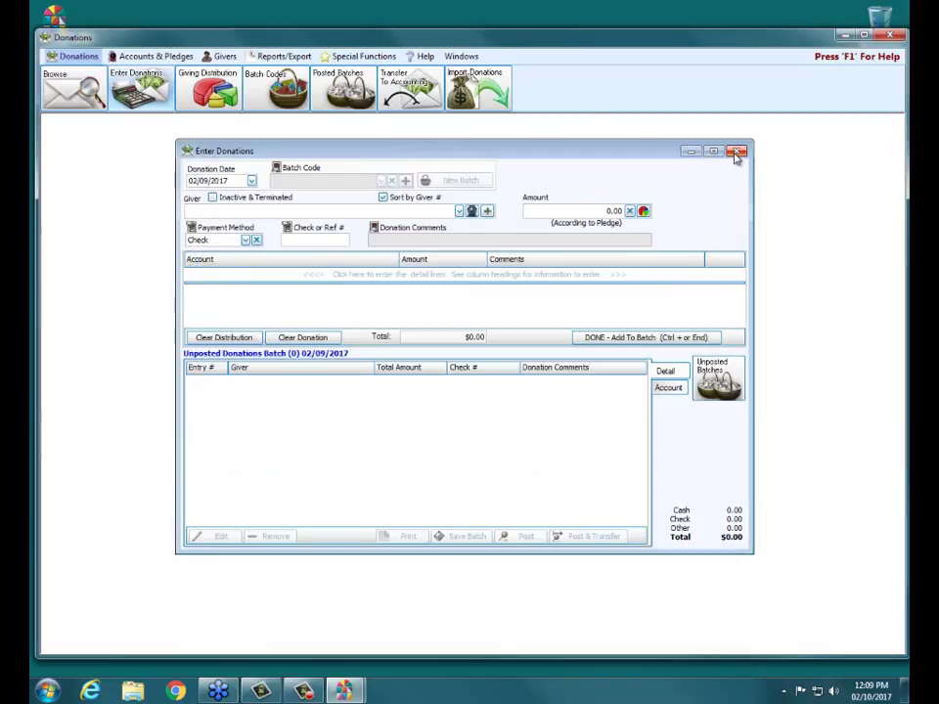
left_click(735, 154)
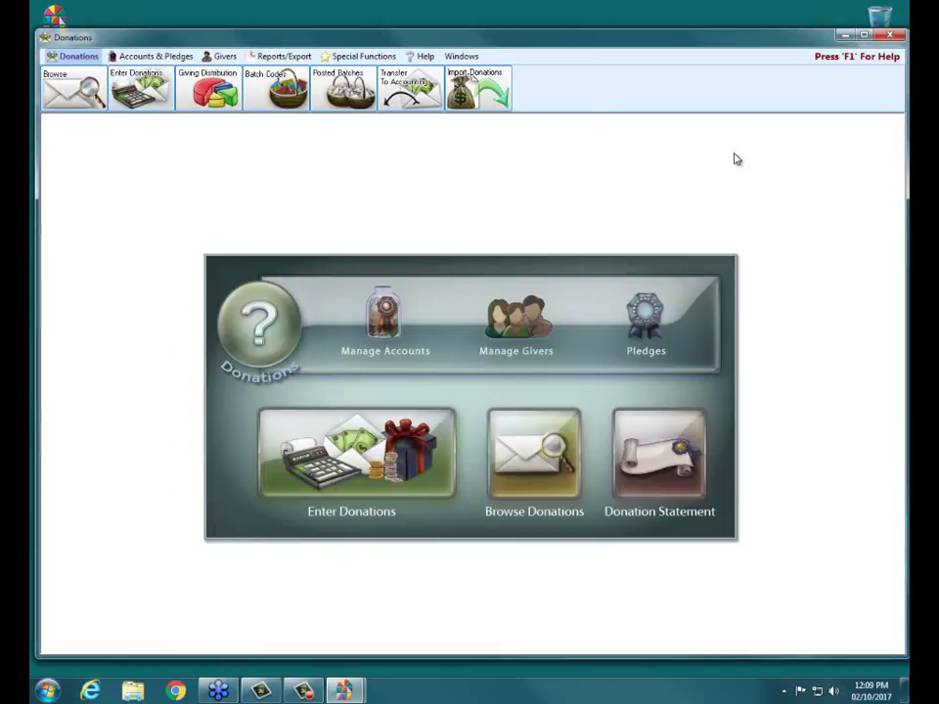
left_click(887, 37)
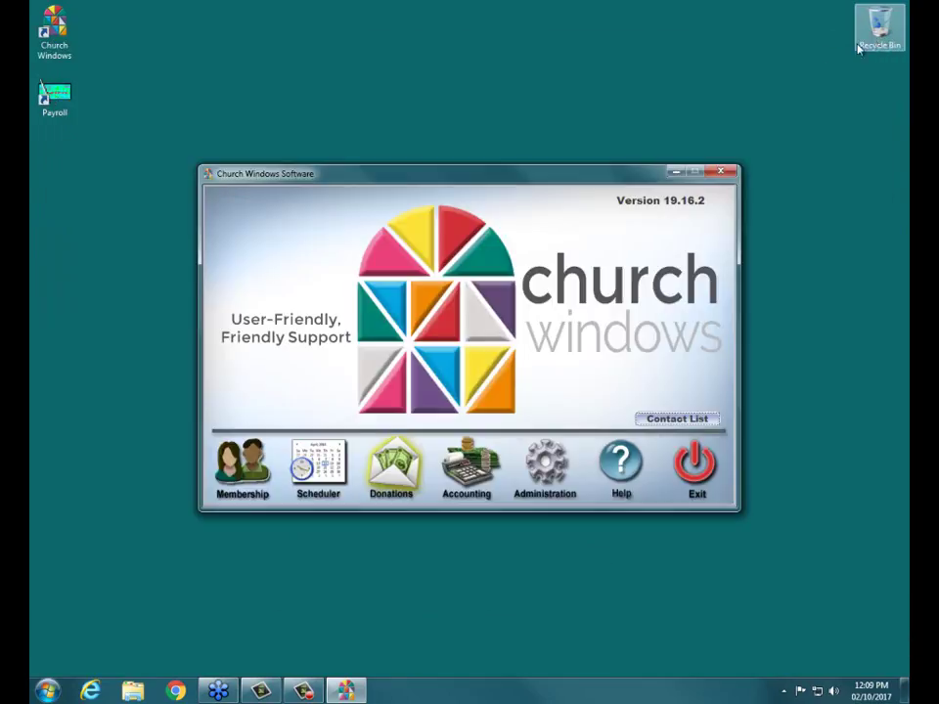
left_click(477, 478)
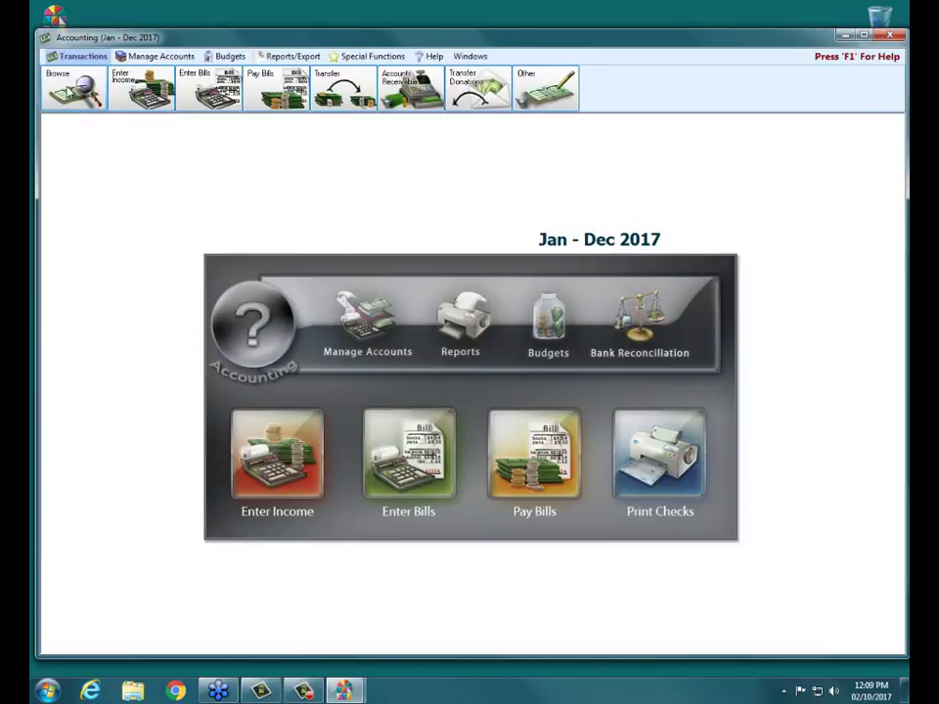
left_click(73, 88)
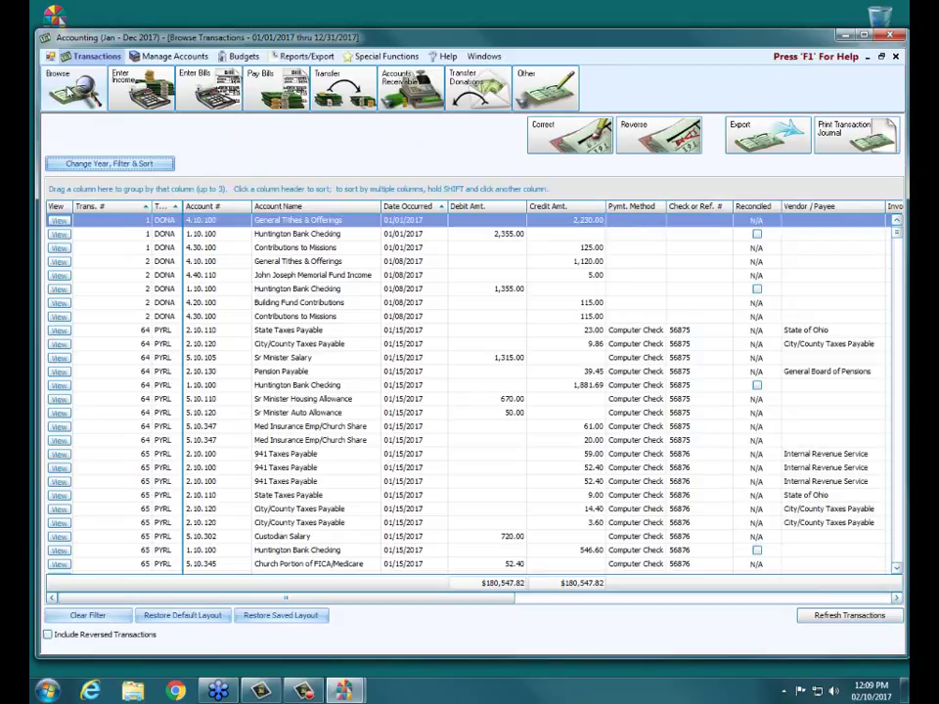
Filter the transaction browser to transactions with a posted date from 02/10/2017 to 02/10/2017
left_click(100, 164)
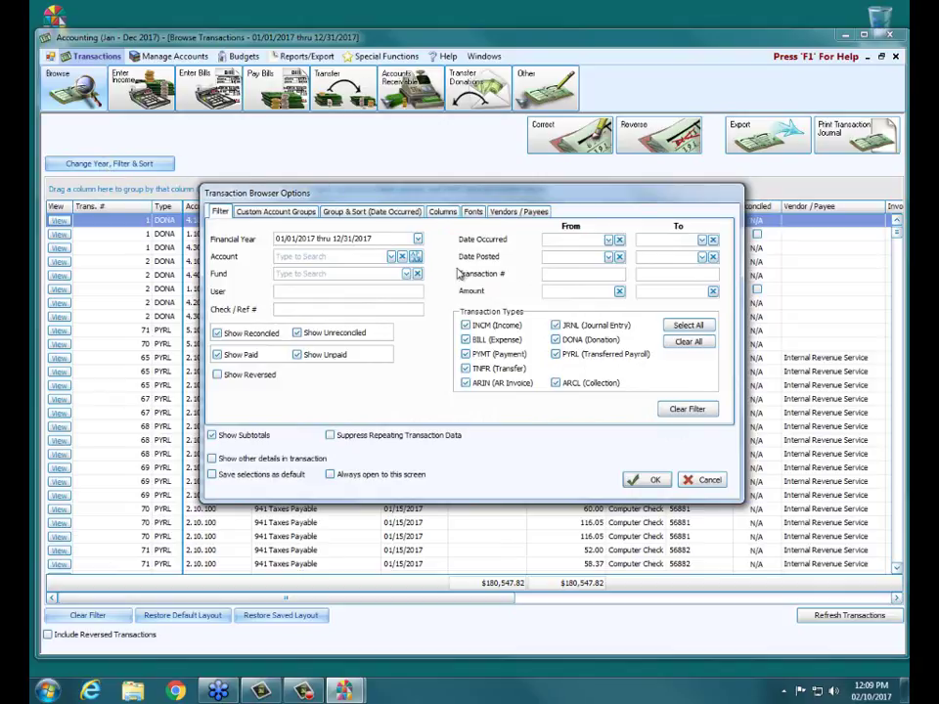
left_click(582, 254)
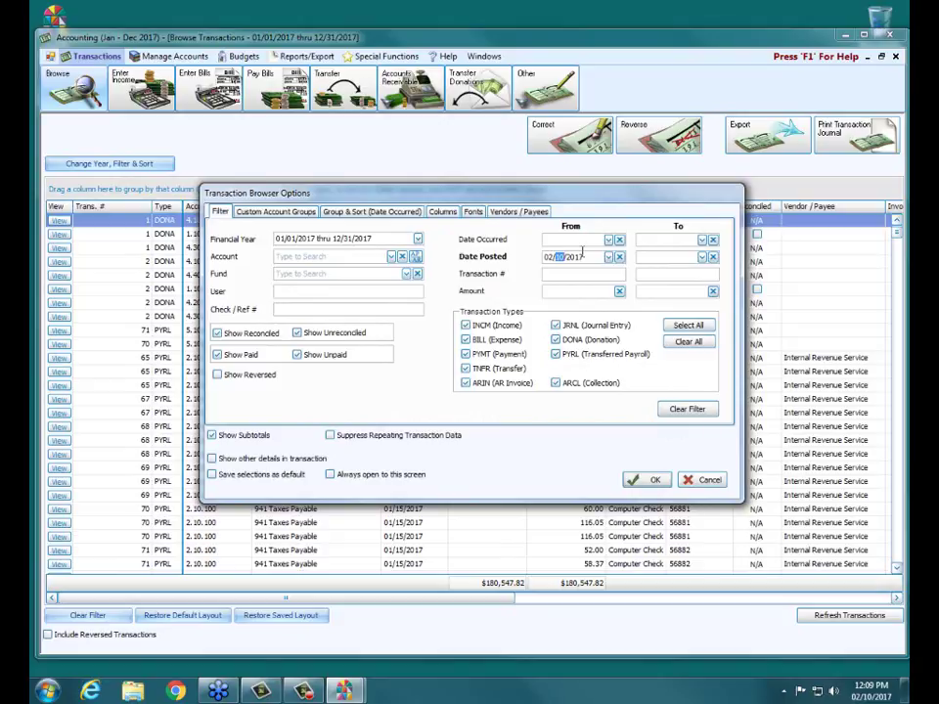
type("1020")
left_click(652, 257)
type("10/2017")
left_click(645, 484)
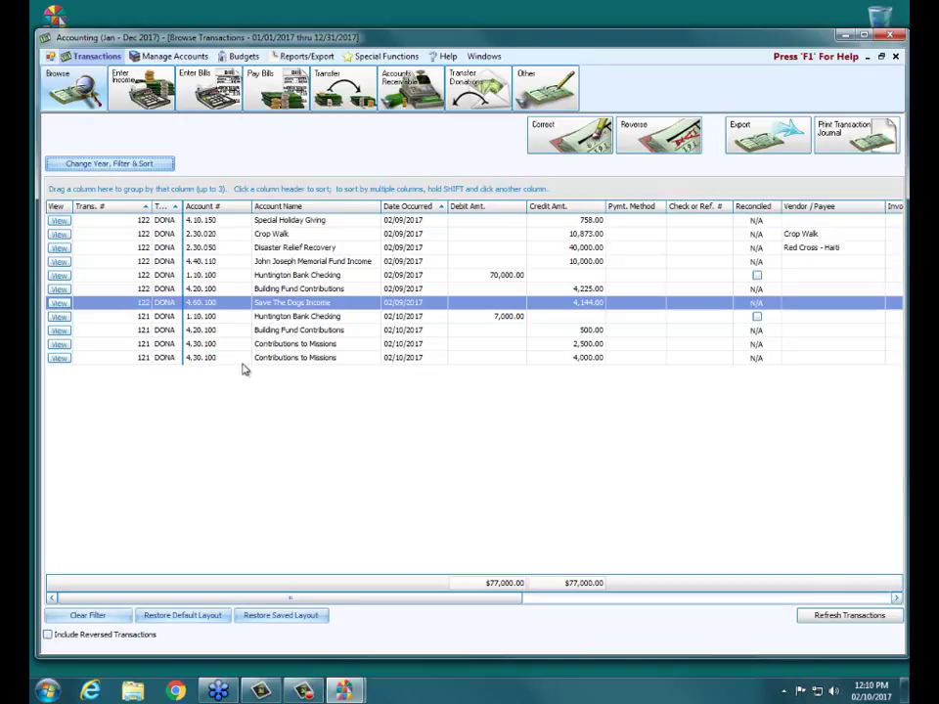
Examine the transferred donation entries, including the line item comment on the Disaster Relief Recovery entry
left_click(304, 263)
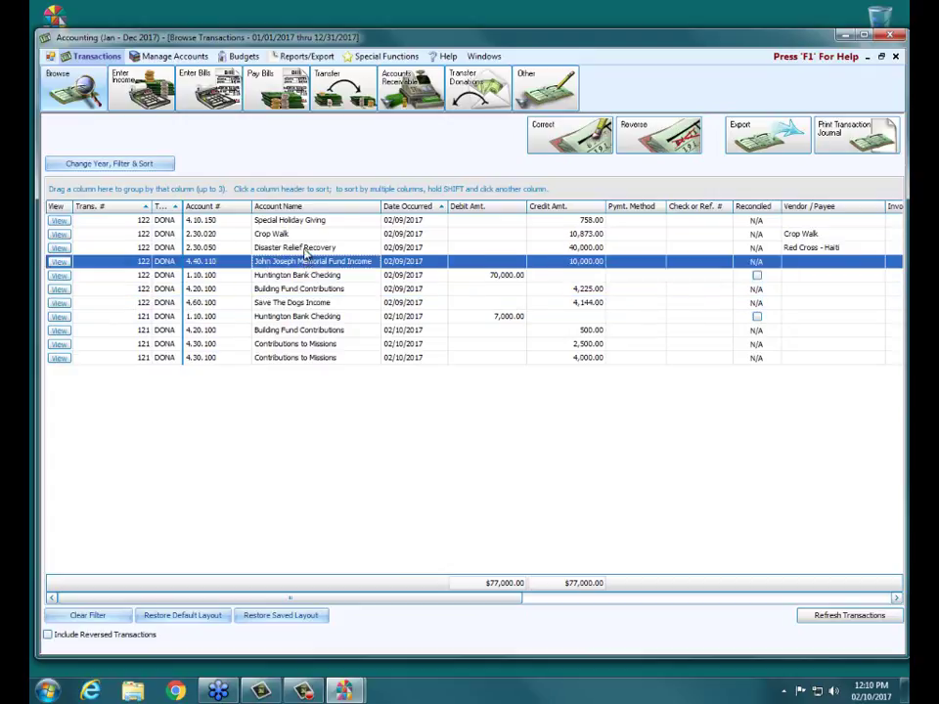
left_click(305, 248)
left_click(294, 223)
left_click(295, 250)
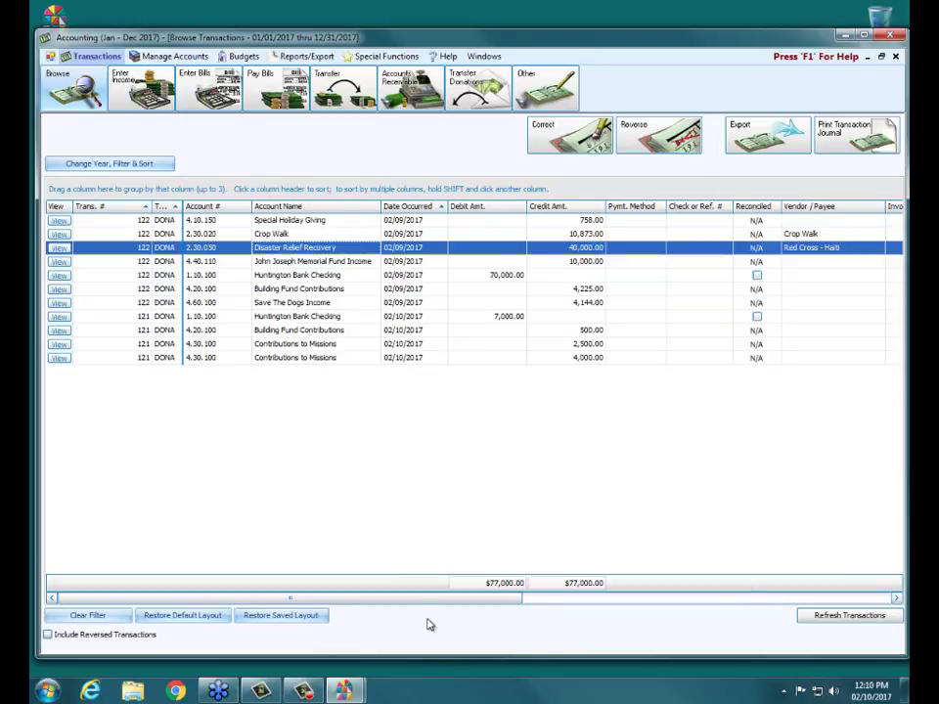
left_click_drag(425, 605, 734, 596)
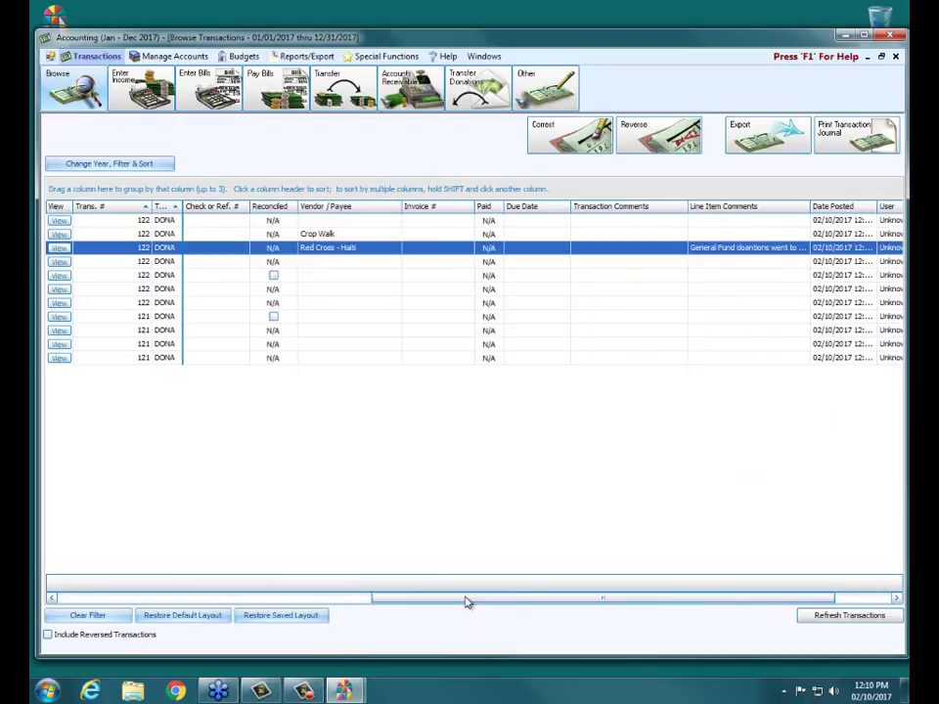
left_click_drag(467, 602, 113, 599)
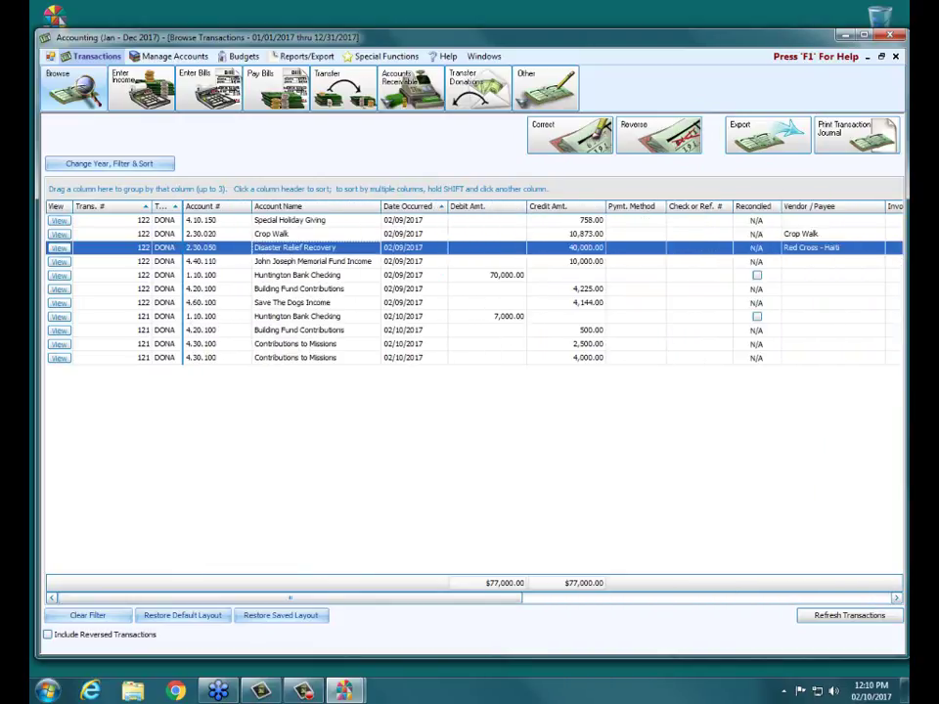
Leave Accounting, switch to Donations and open the list of giving accounts
left_click(895, 56)
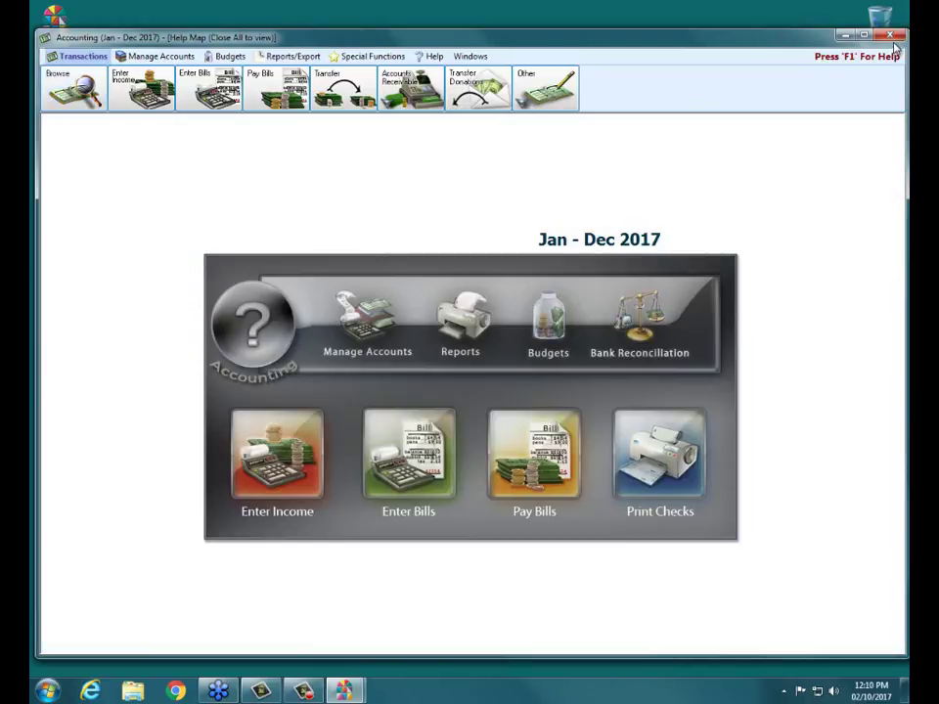
left_click(891, 37)
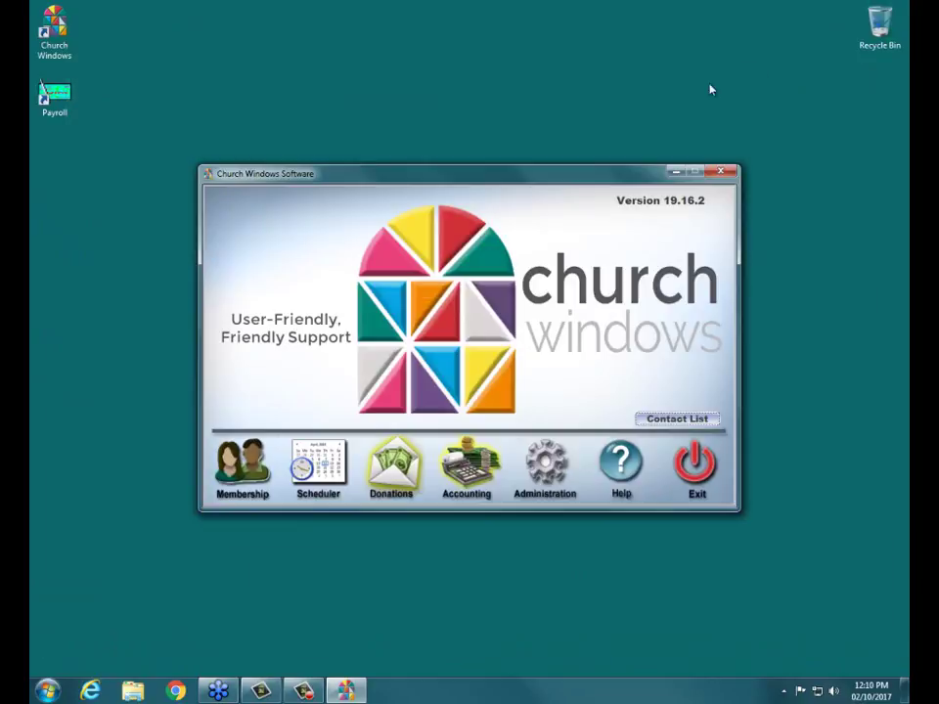
left_click(416, 484)
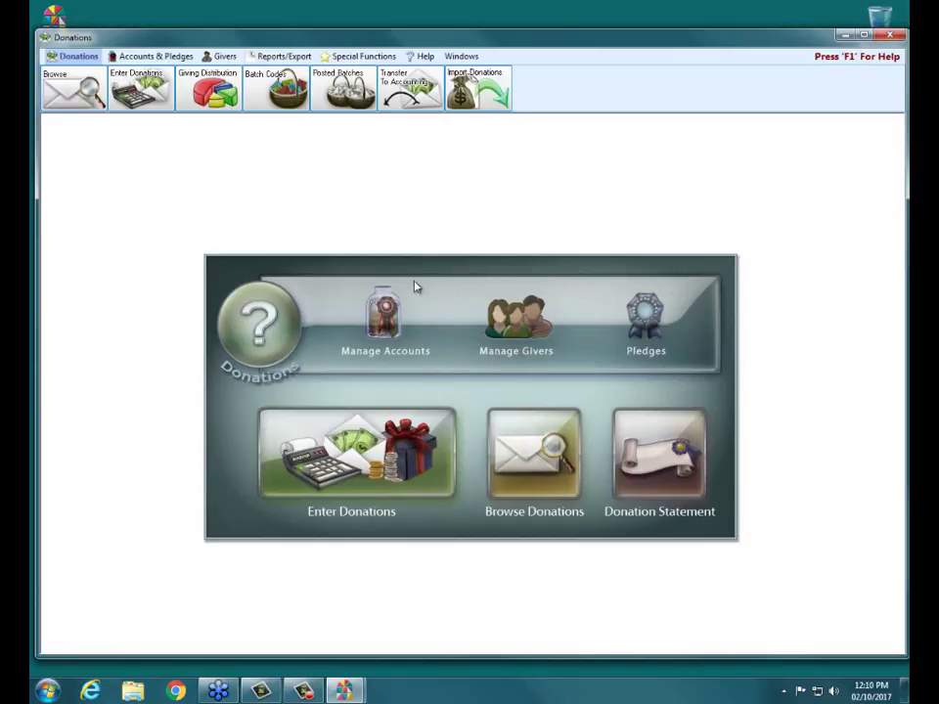
left_click(383, 307)
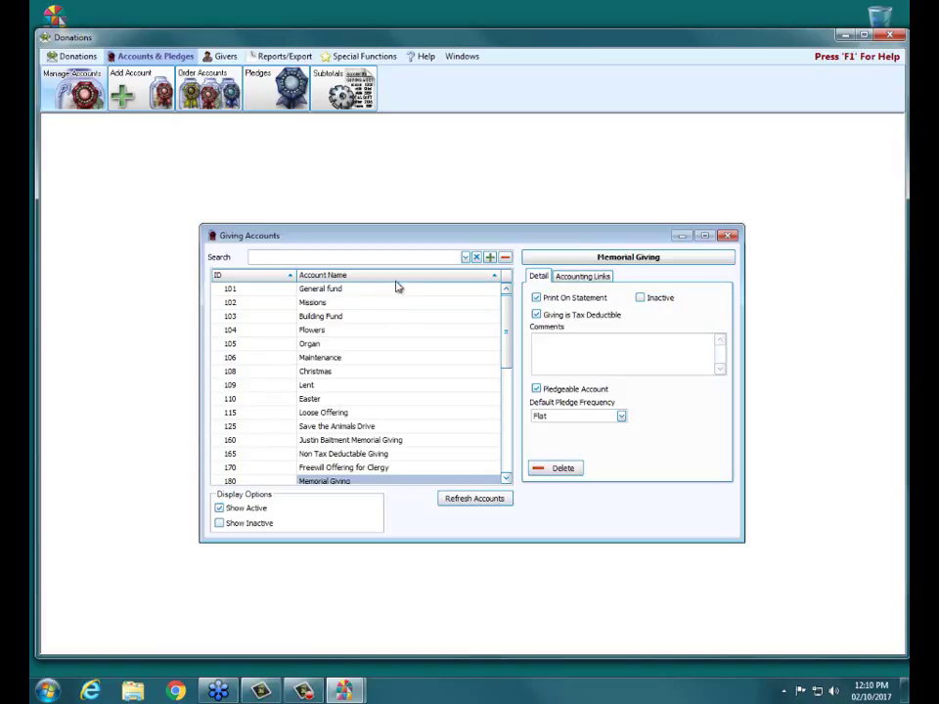
left_click(727, 236)
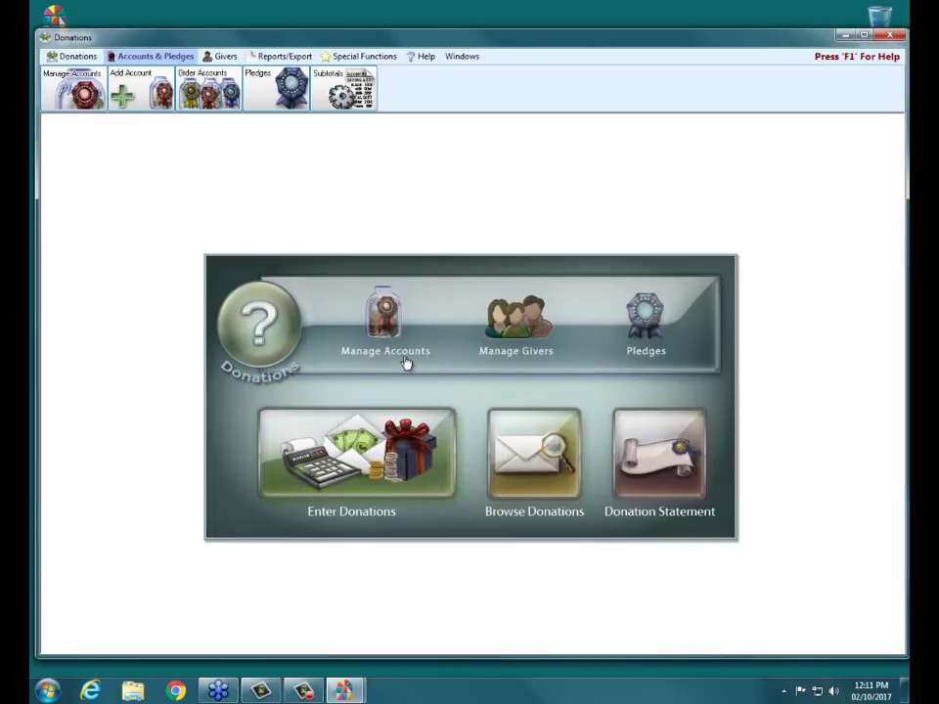
left_click(382, 320)
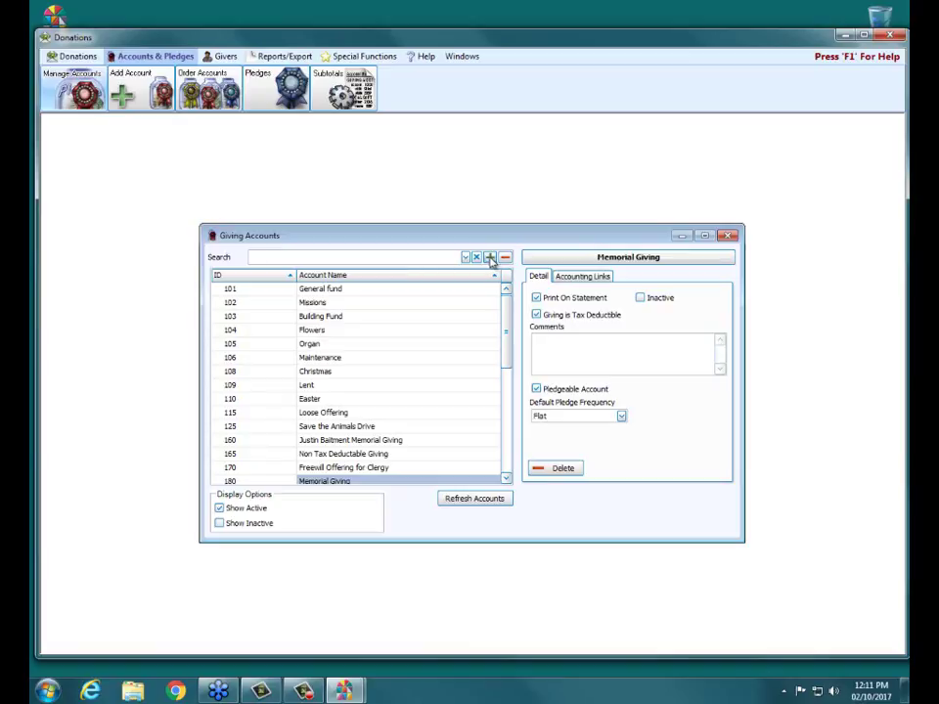
Start a new giving account with ID 1111 and the account name Special Donations
left_click(491, 257)
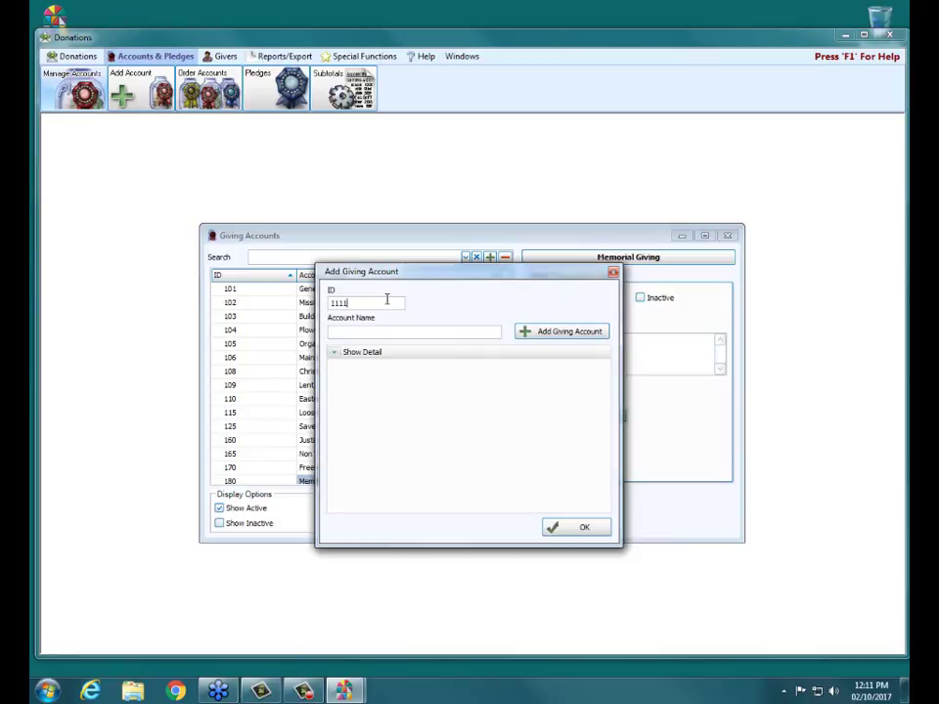
left_click(343, 334)
type("Special Donations")
Show the new account's accounting links and set the debit account to 1.10.100 - Huntington Bank Checking
left_click(334, 353)
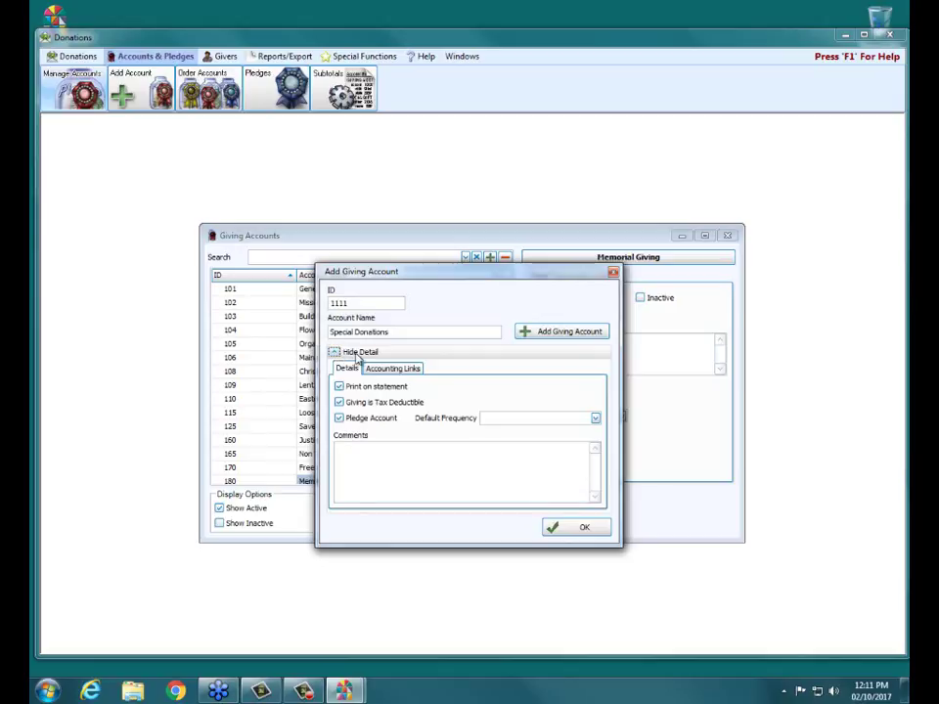
left_click(385, 372)
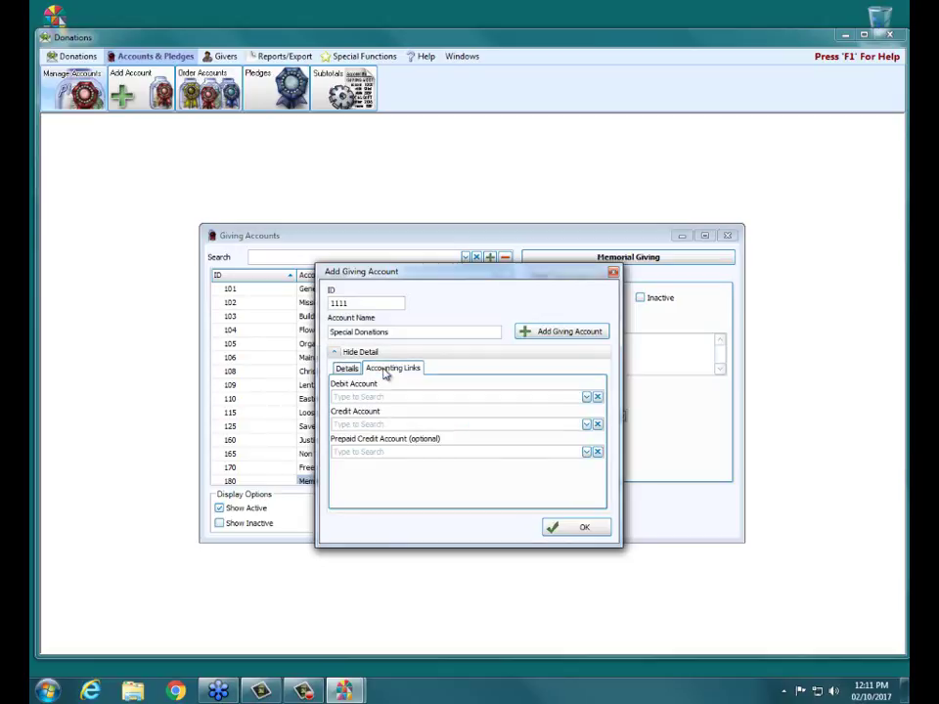
left_click(586, 398)
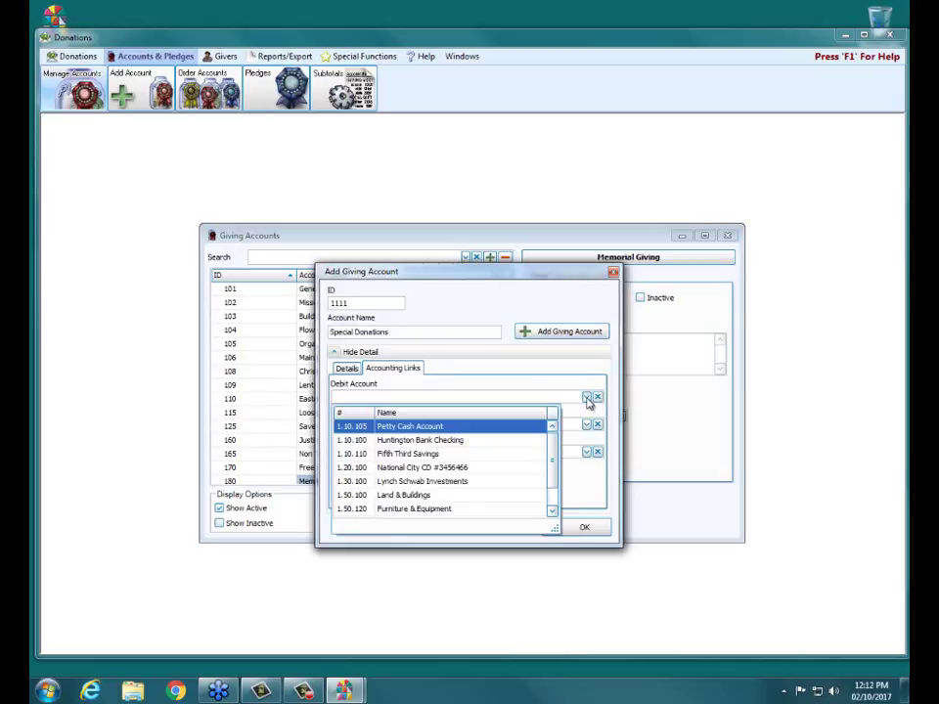
left_click(426, 443)
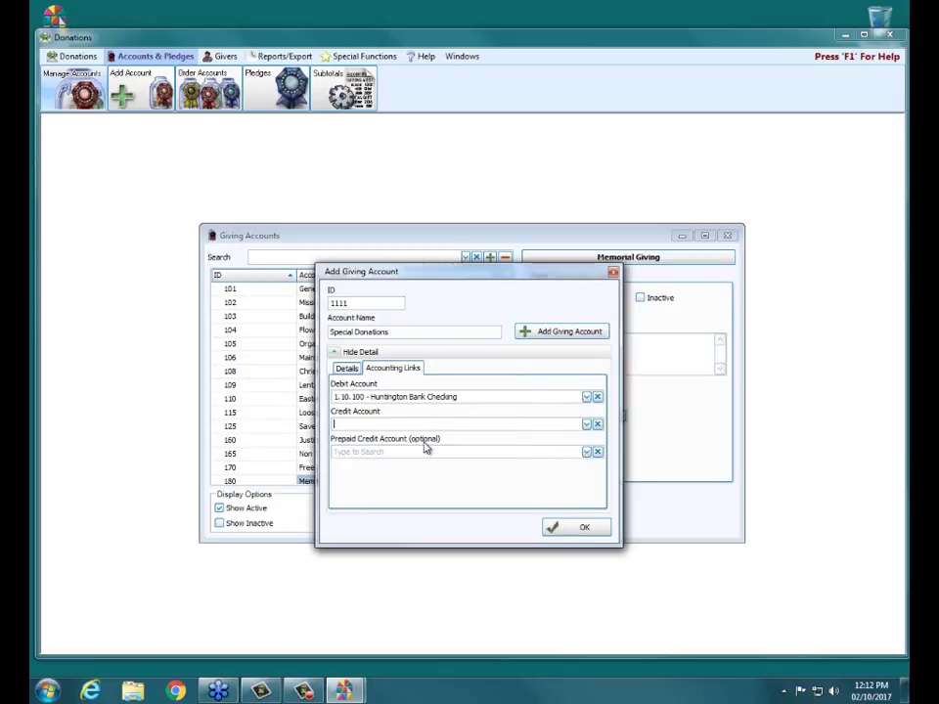
Set the new giving account's credit account to 4.40.199 - Undesignated Memorial Fund Income
left_click(586, 425)
scroll(543, 444, "down", 3)
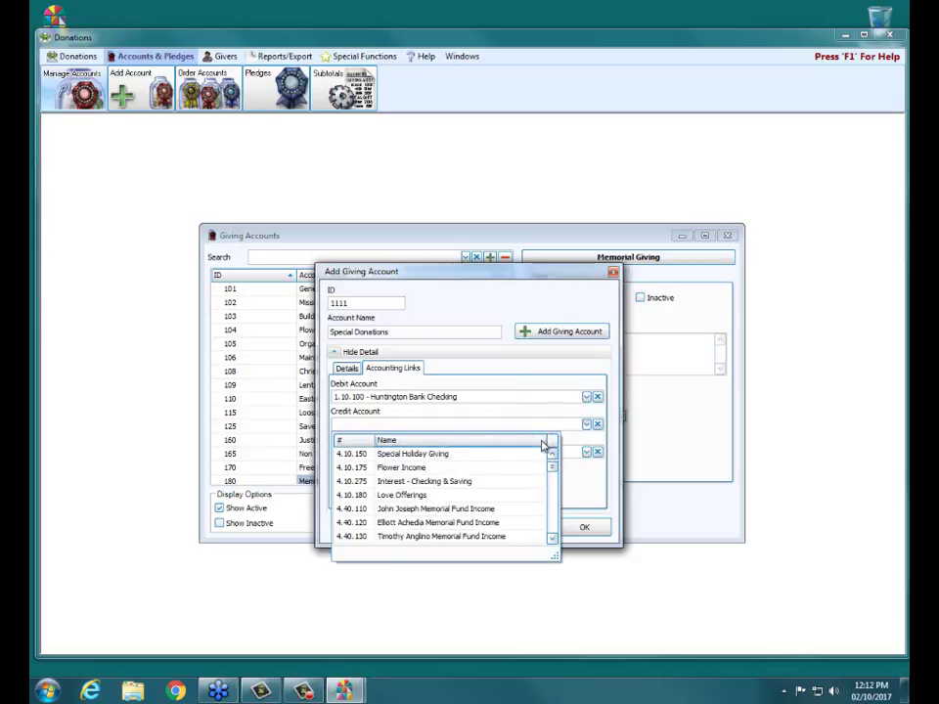
scroll(543, 445, "down", 2)
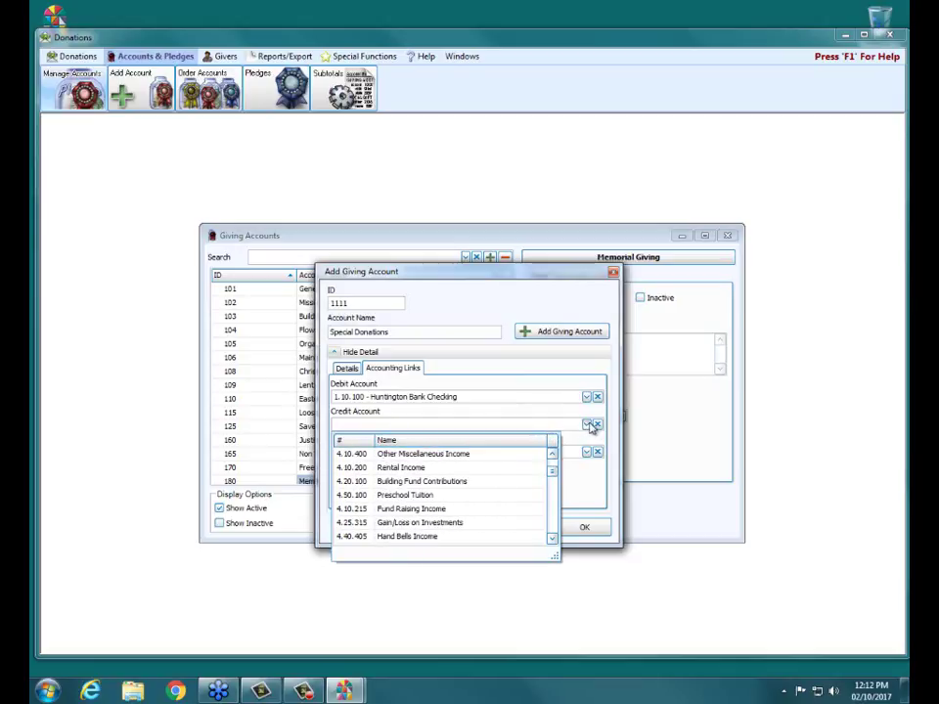
left_click(588, 425)
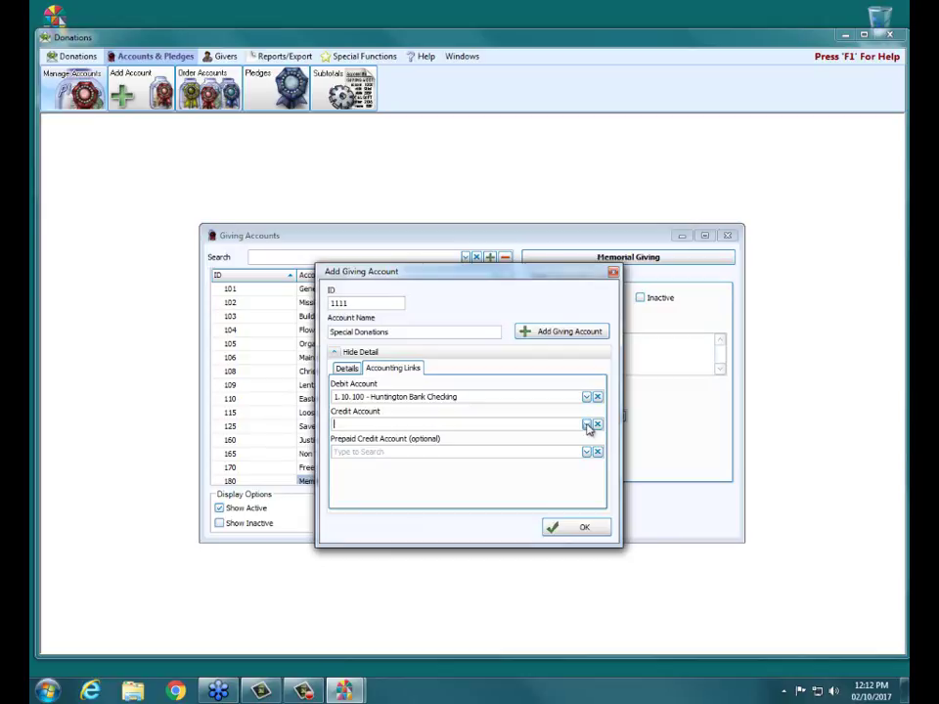
left_click(587, 425)
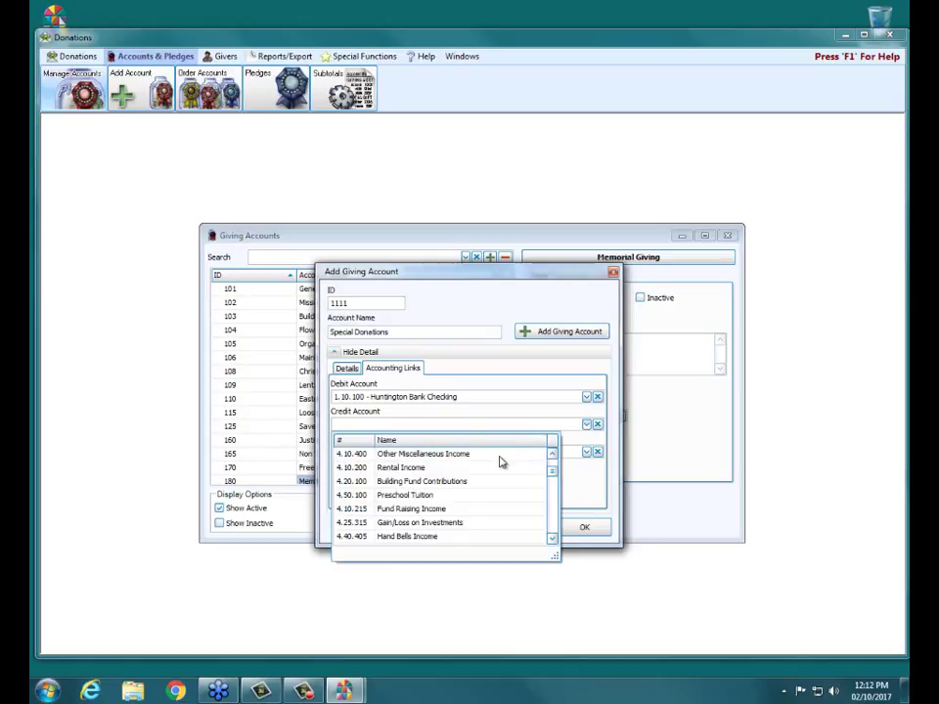
scroll(501, 463, "down", 2)
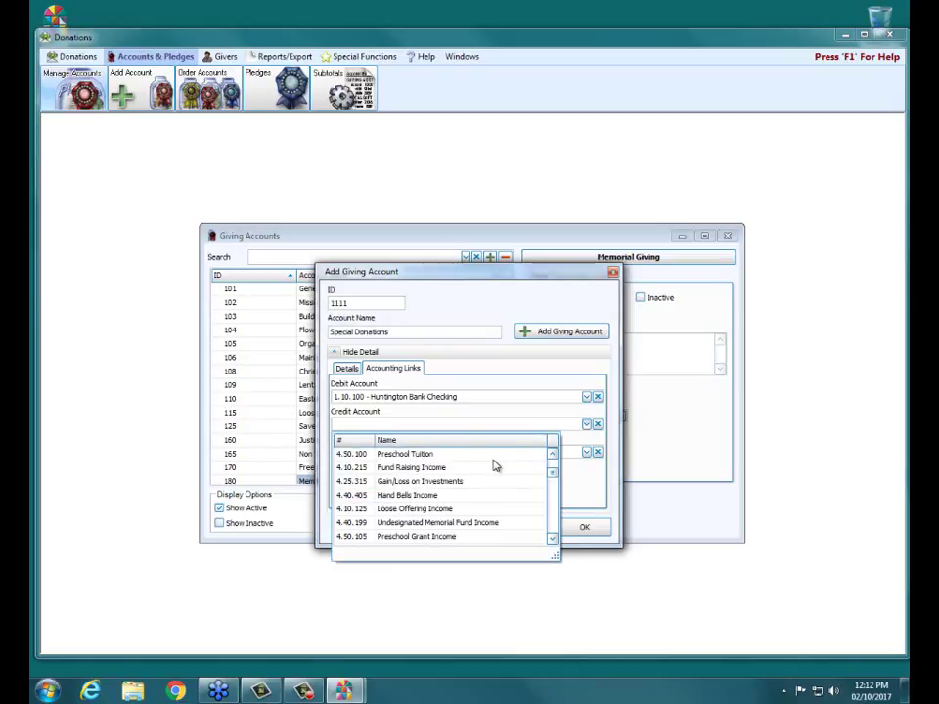
left_click(425, 525)
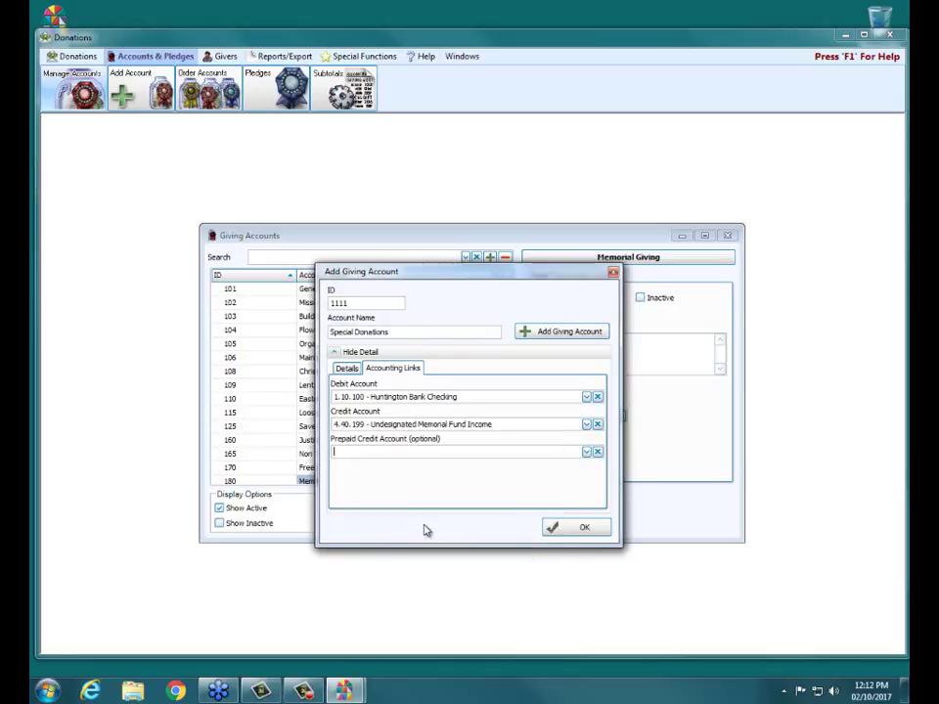
Save the Special Donations account, select it in the account list and close the giving accounts window
left_click(580, 529)
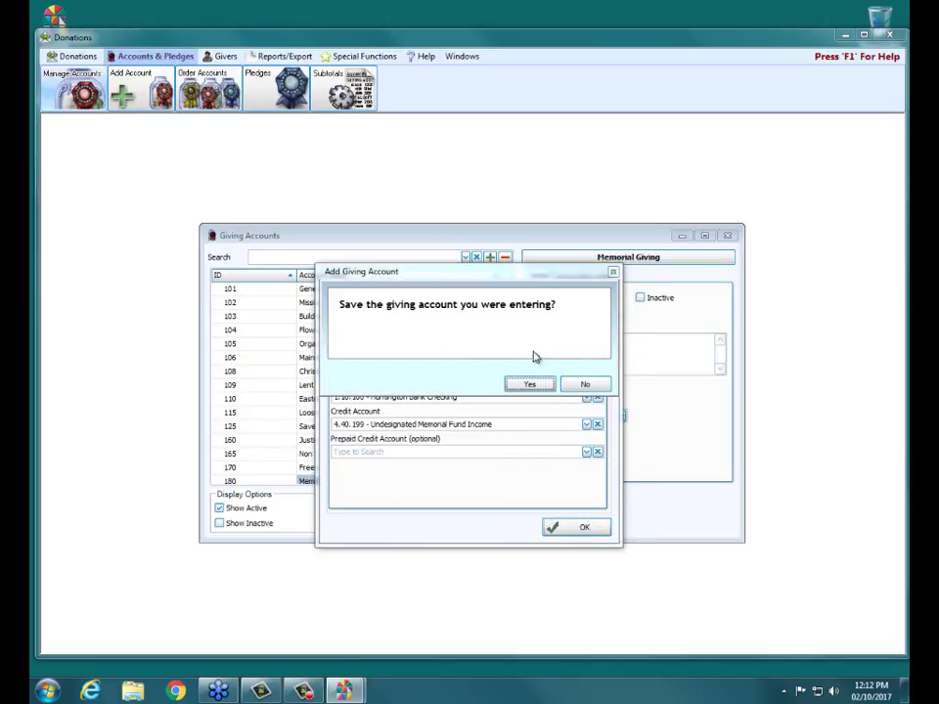
left_click(530, 384)
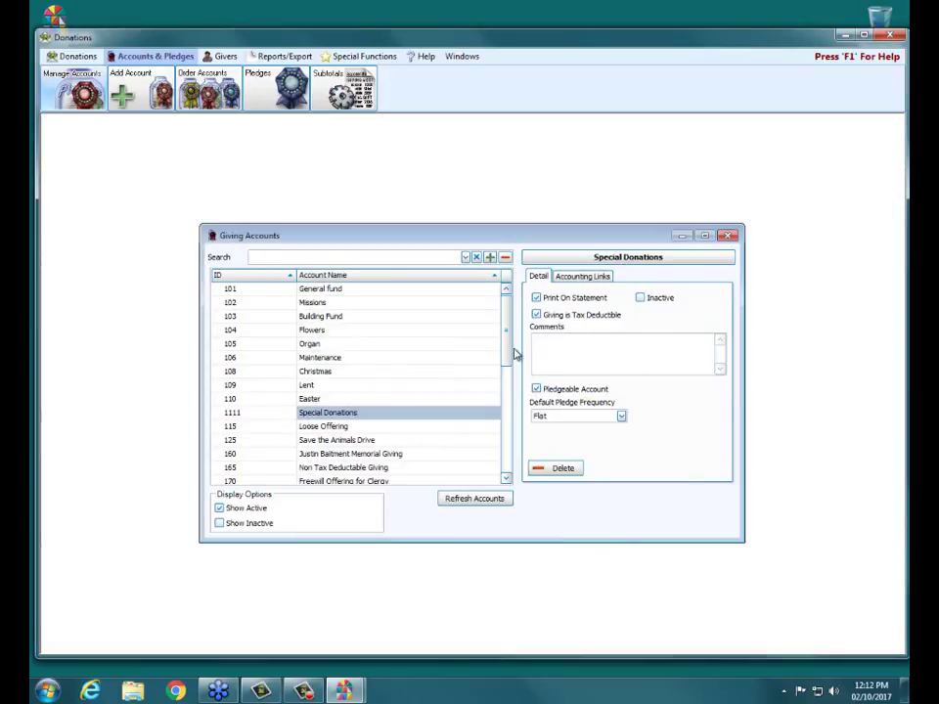
left_click(359, 412)
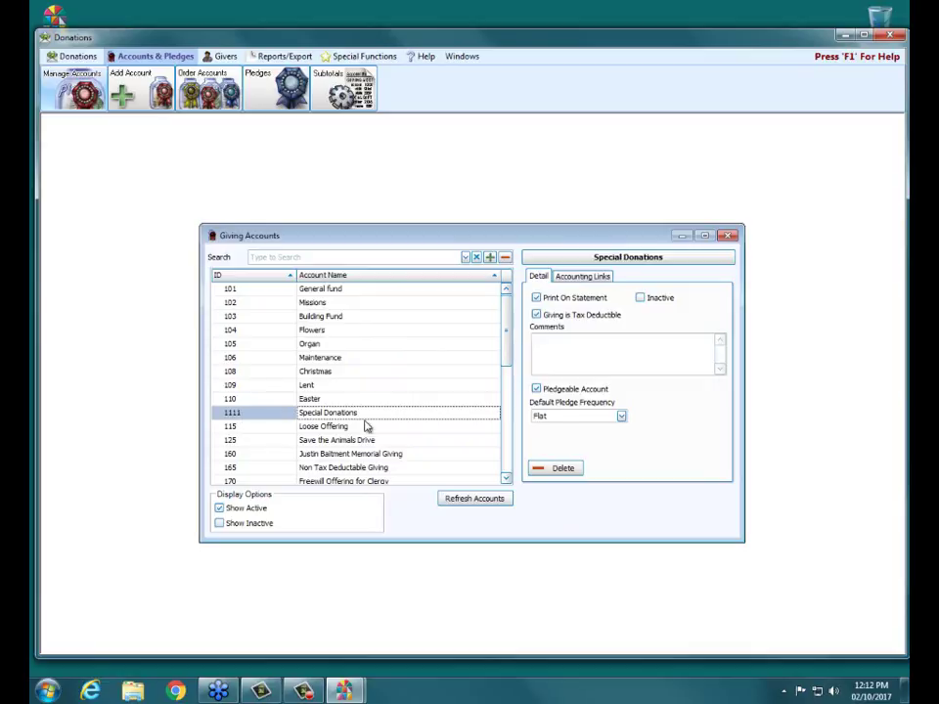
left_click(728, 237)
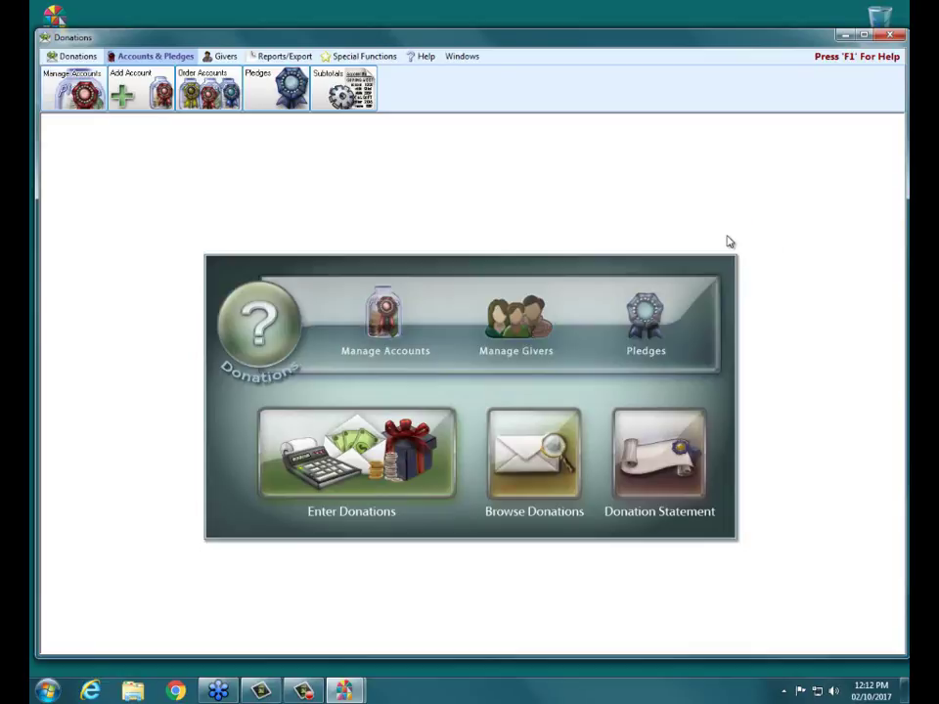
Start a donation entry dated 02/10/2017, choose the giver from the list and set the amount to 5,555.00
left_click(388, 463)
left_click(252, 180)
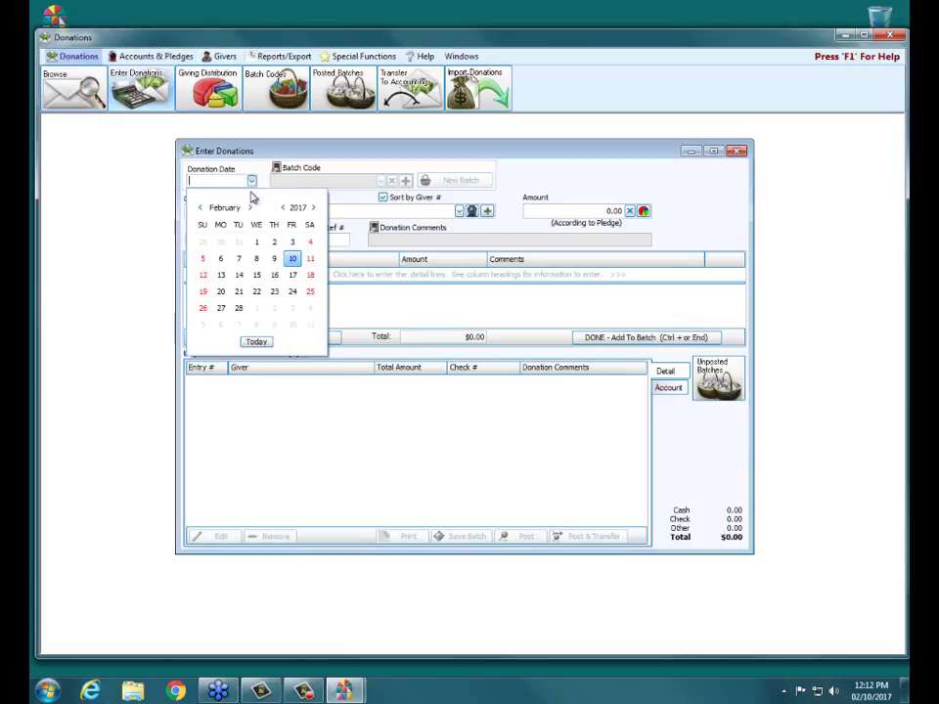
left_click(292, 261)
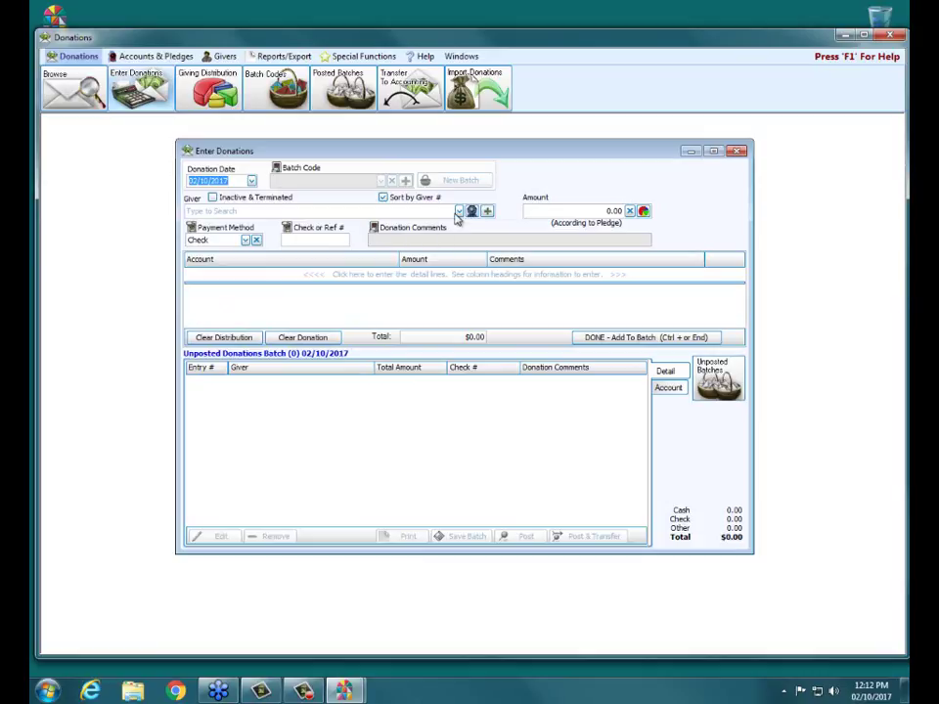
left_click(459, 211)
left_click(337, 296)
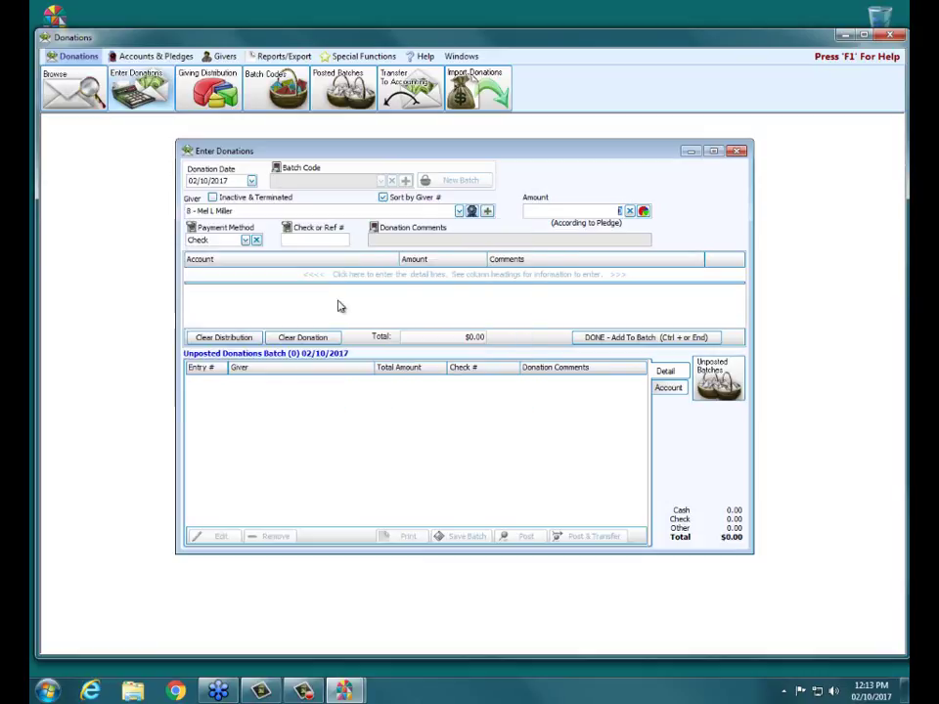
type("5555")
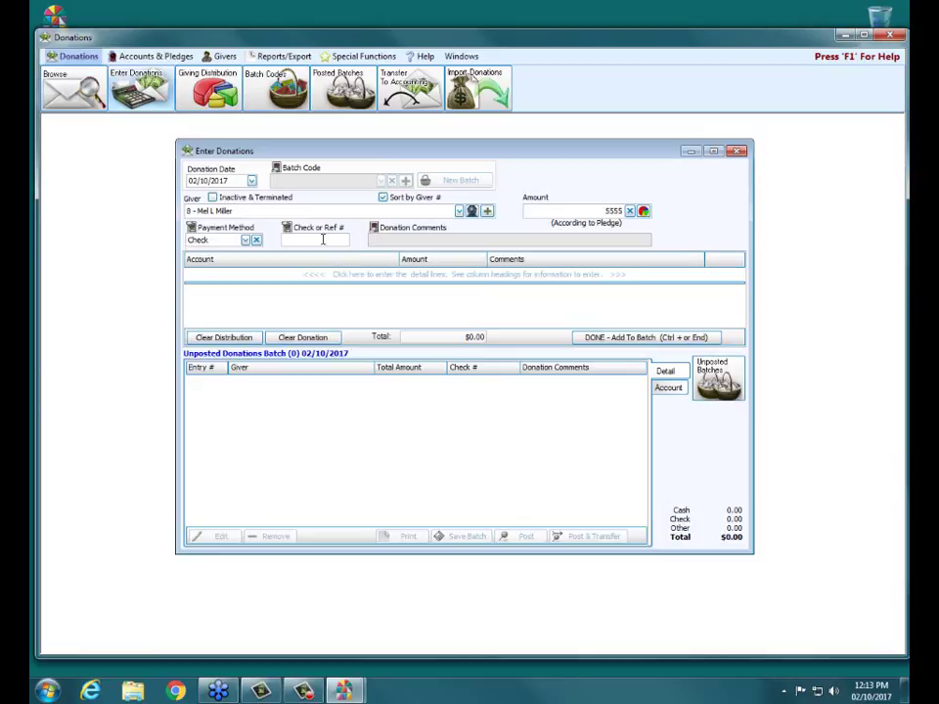
Clear the payment method, allocate the donation to account 1111 - Special Donations and add it to the batch
left_click(259, 240)
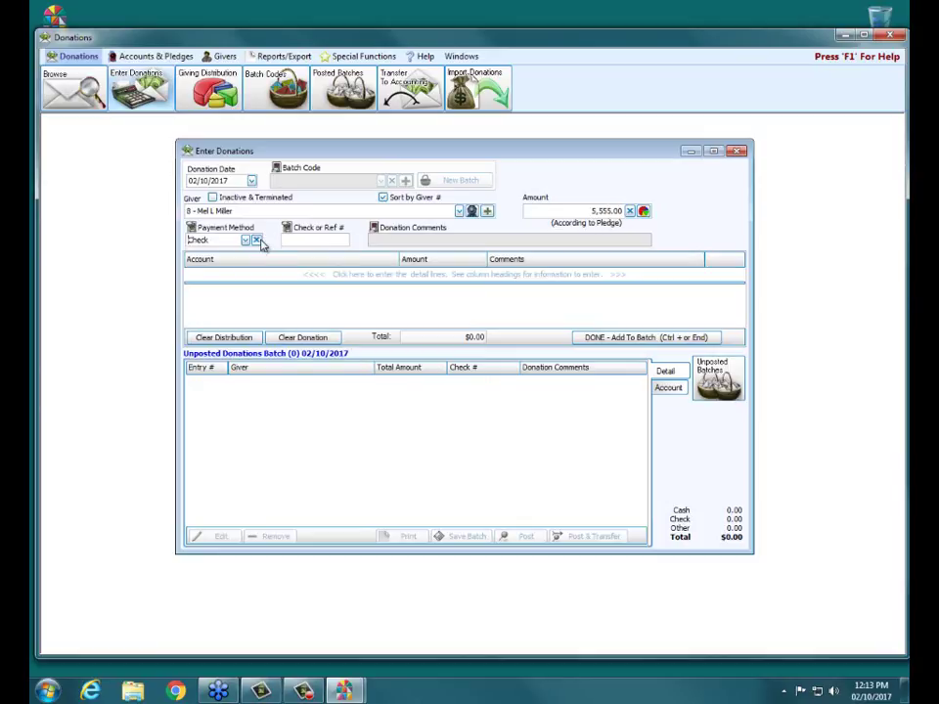
left_click(288, 280)
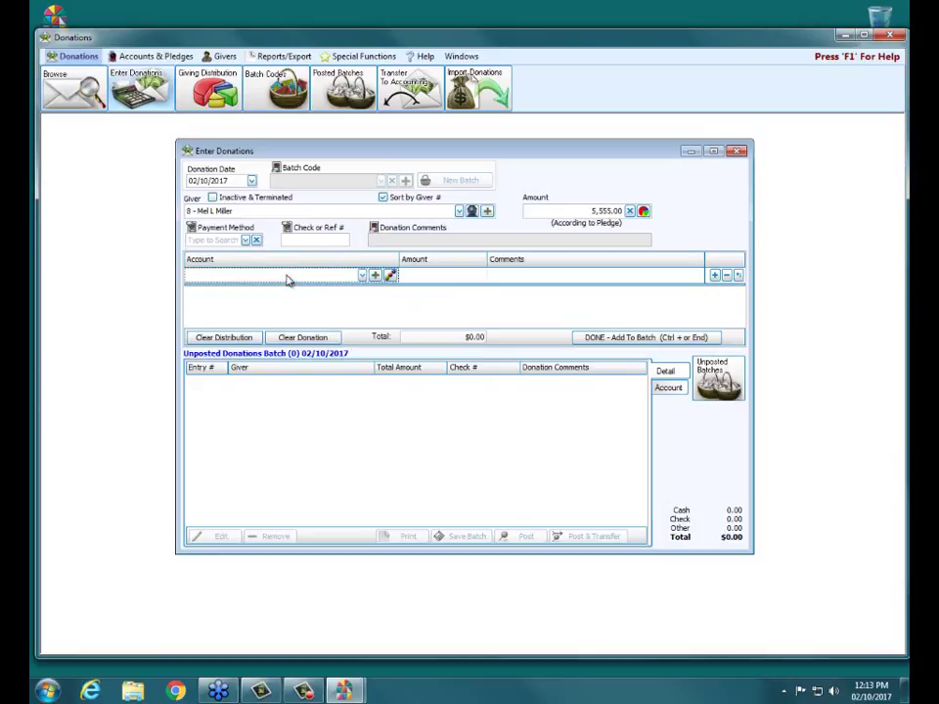
type("1111")
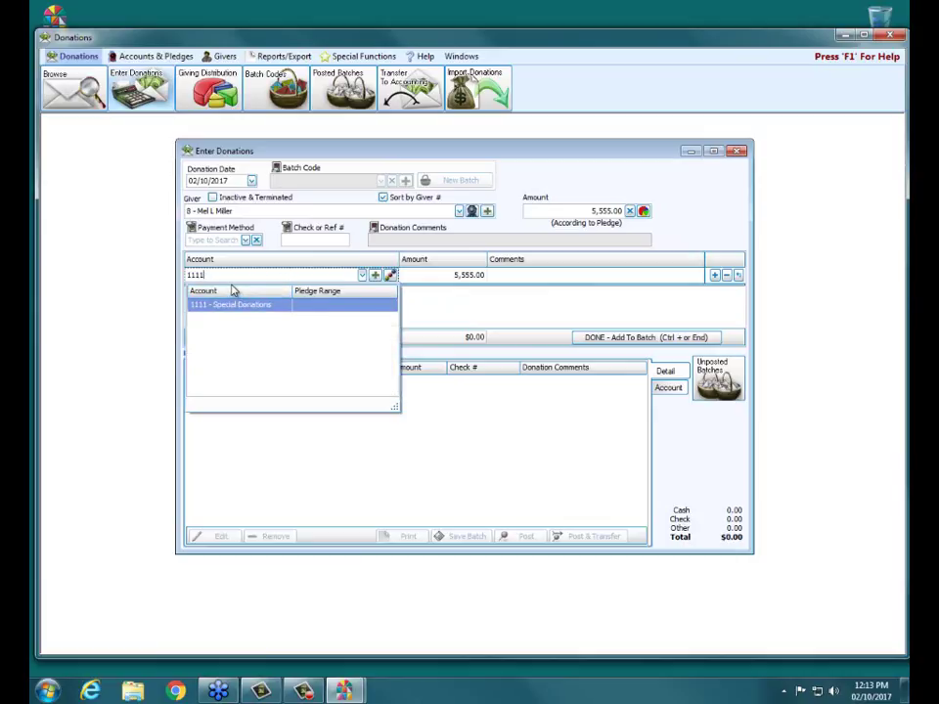
left_click(229, 310)
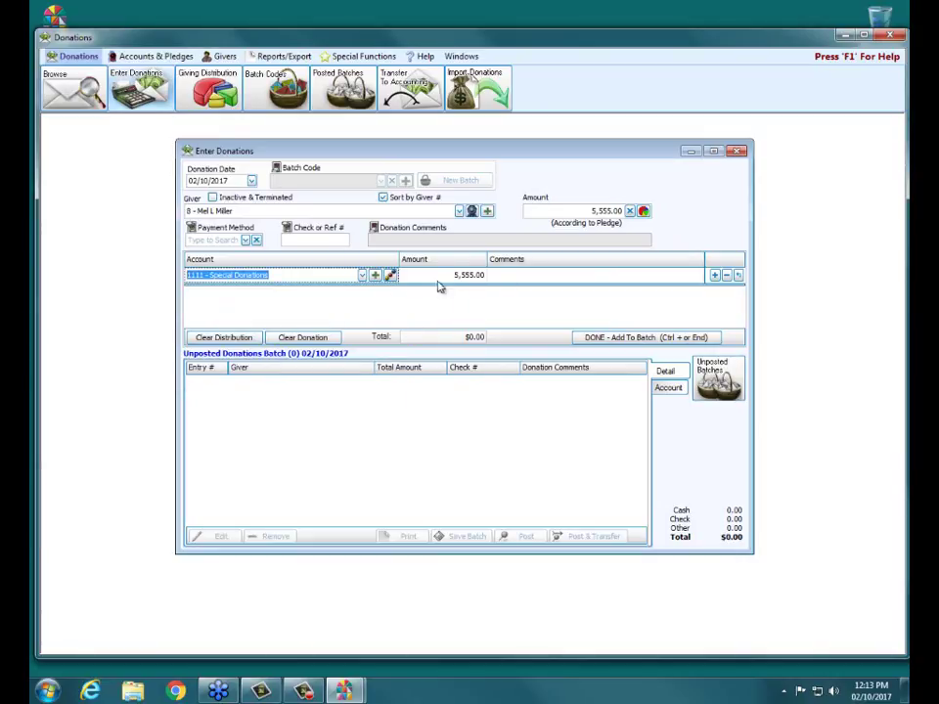
left_click(666, 337)
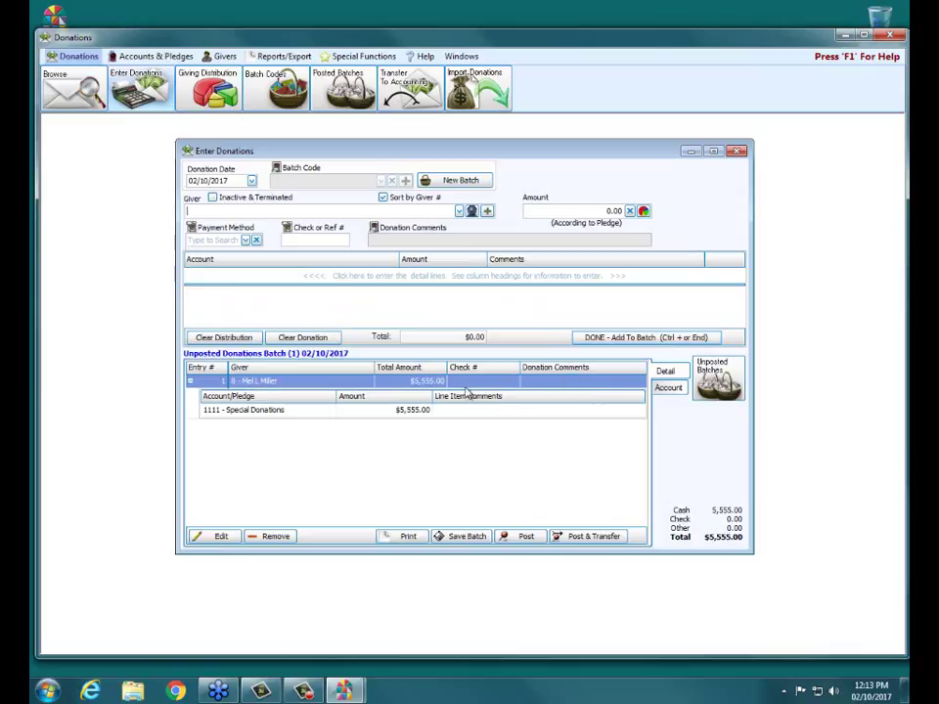
Post the 02/10/2017 batch for transfer to accounting, accepting the non-standard posting day and declining to print
left_click(606, 538)
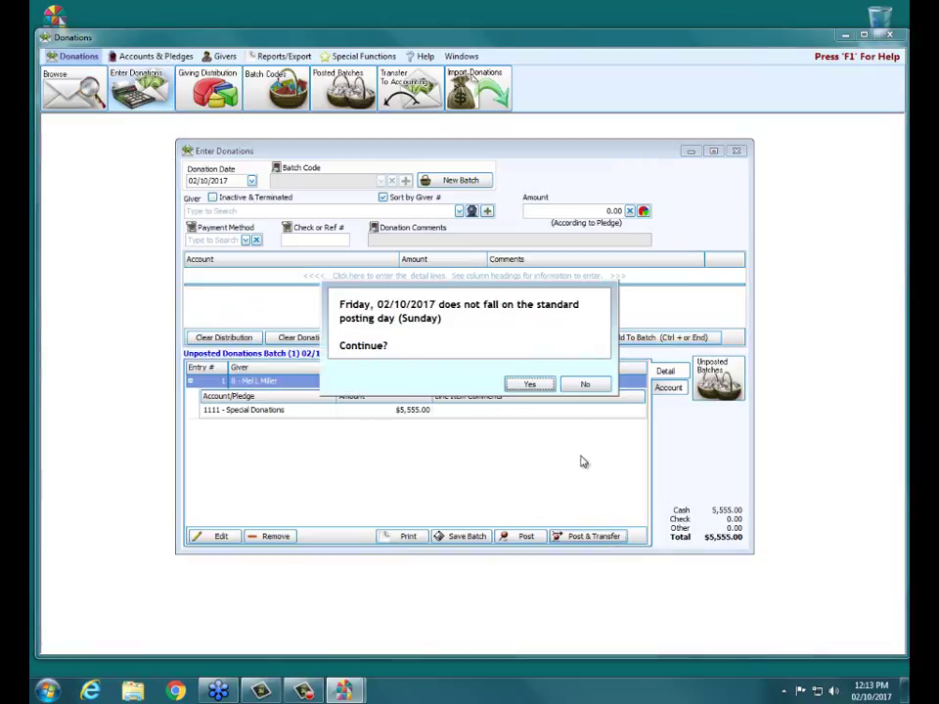
left_click(527, 386)
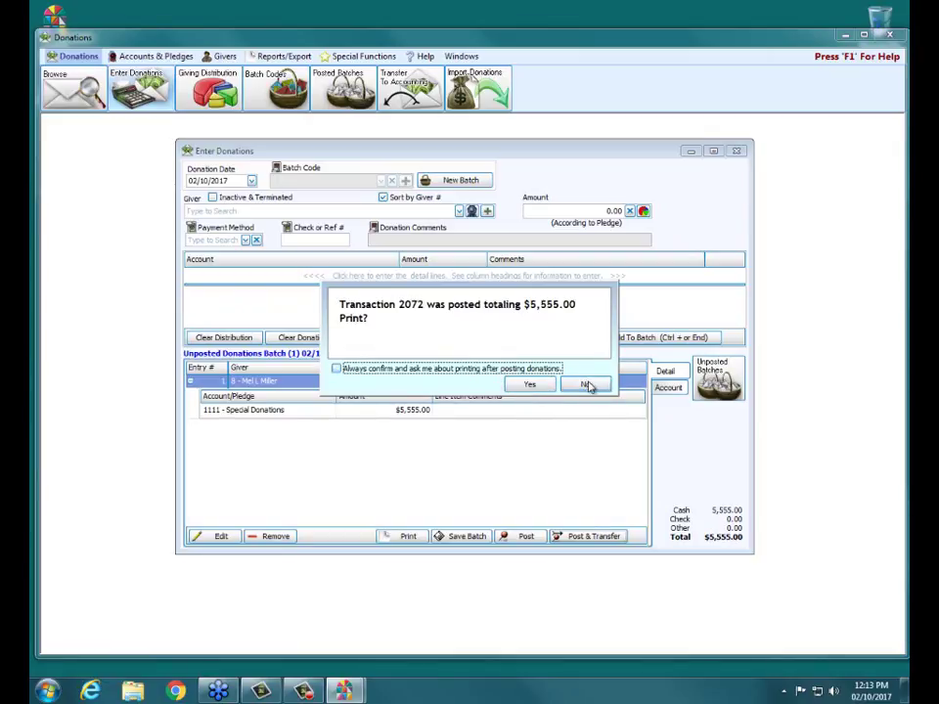
left_click(588, 385)
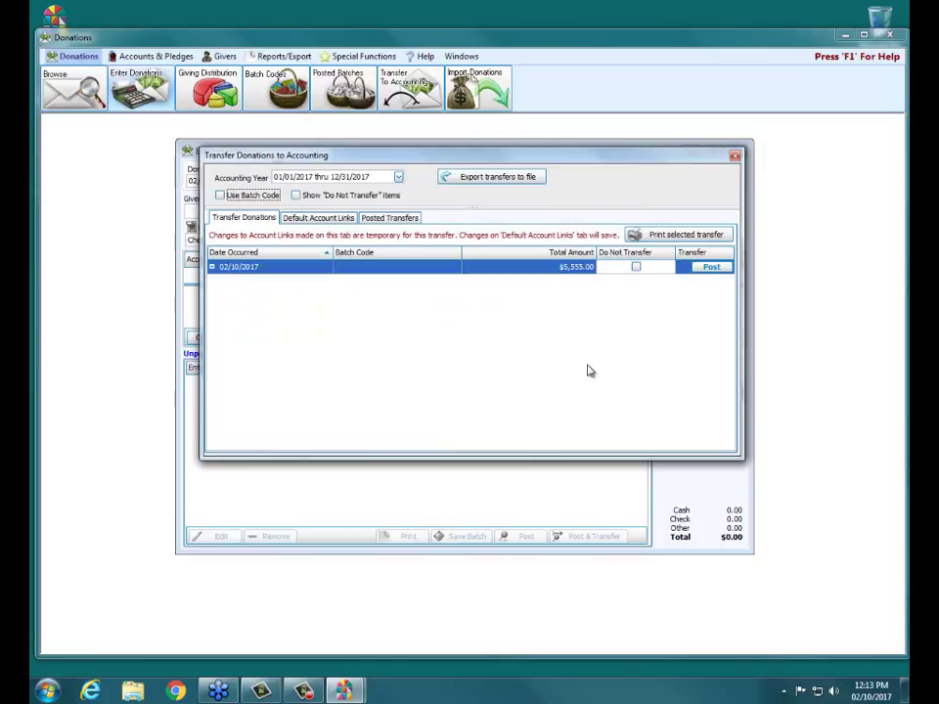
Examine the debited and credited accounts of the 02/10/2017 transfer batch, and close the transfer and donation entry windows
left_click(212, 268)
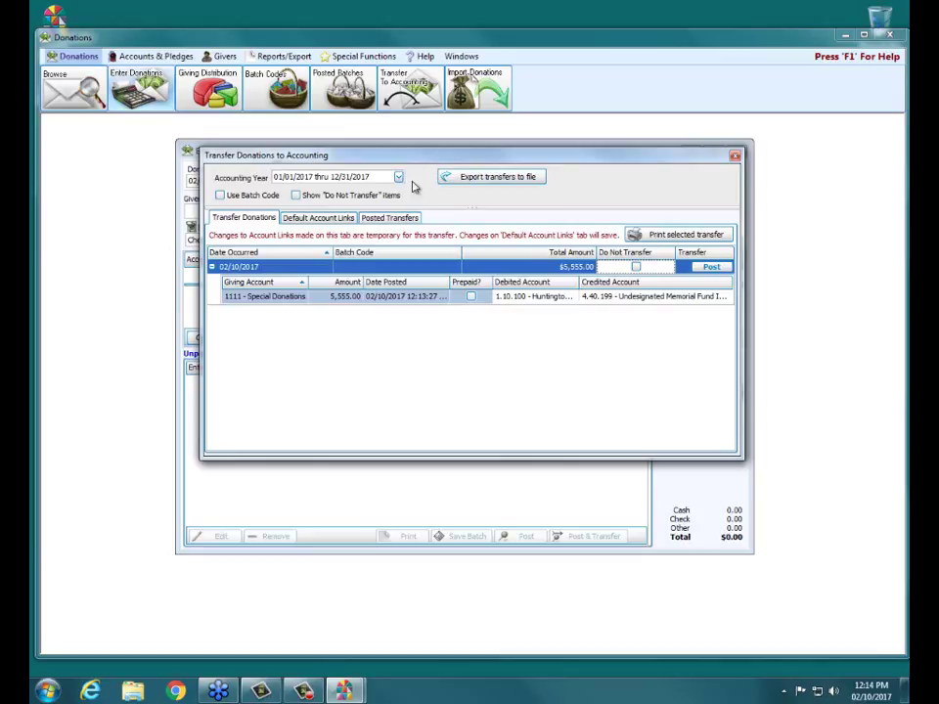
left_click_drag(417, 161, 396, 157)
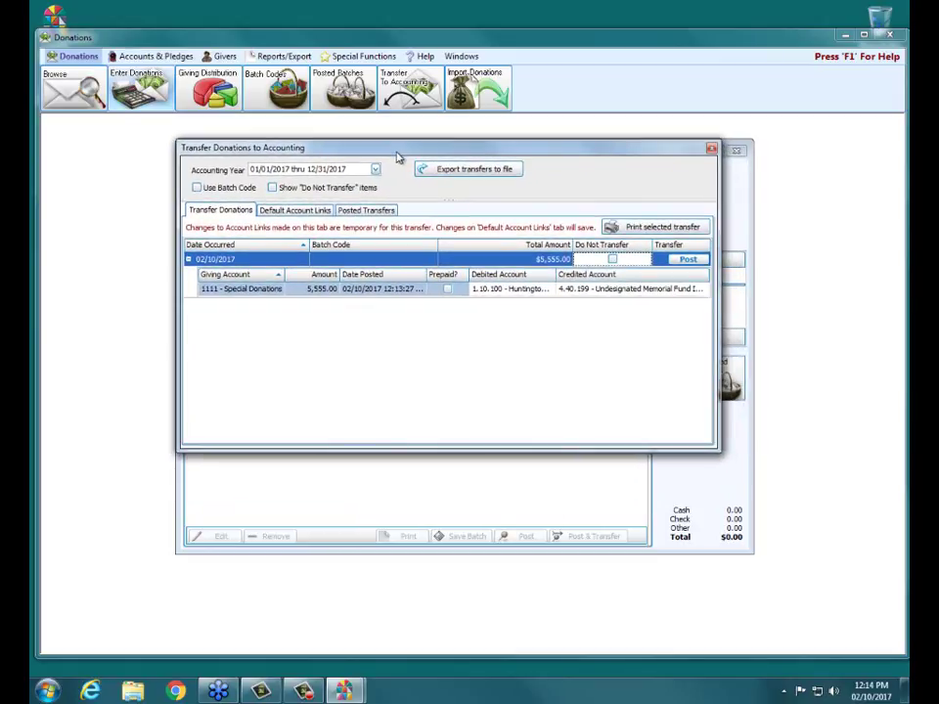
left_click(713, 152)
left_click(736, 151)
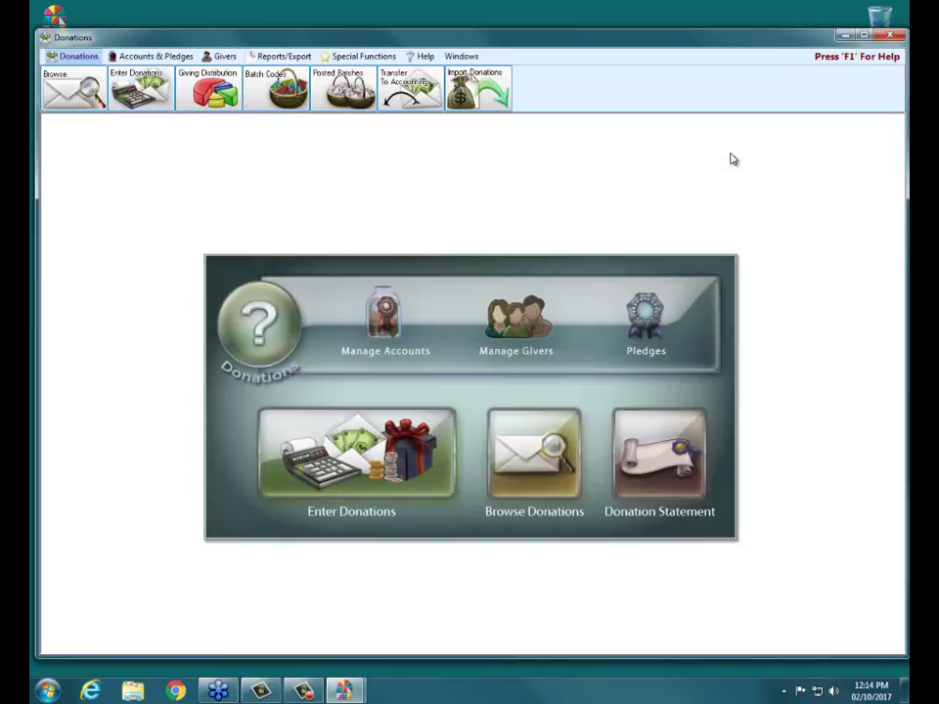
Browse the donations and reverse donation 2022 of 01/01/2017 for non-sufficient funds, confirming the permanent reversal and continuing to the accounting transfer
left_click(526, 453)
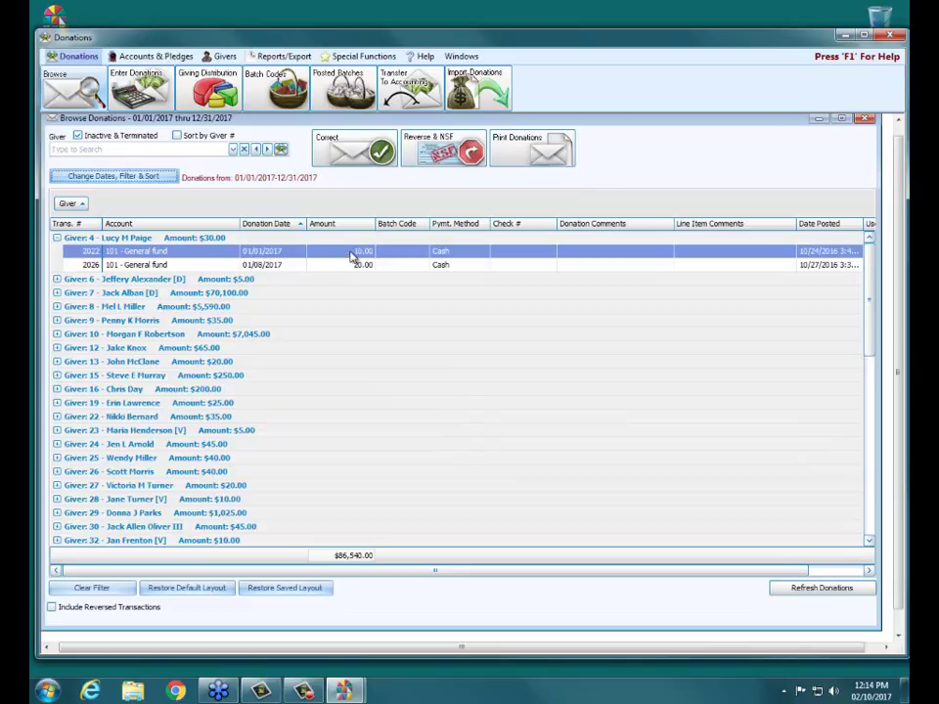
left_click(354, 256)
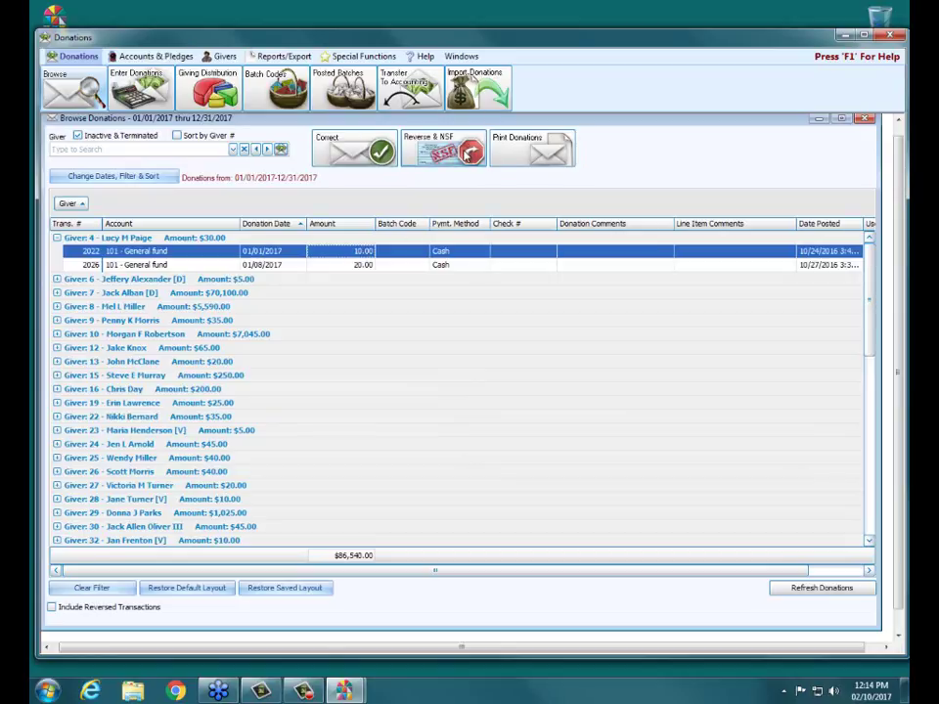
left_click(448, 157)
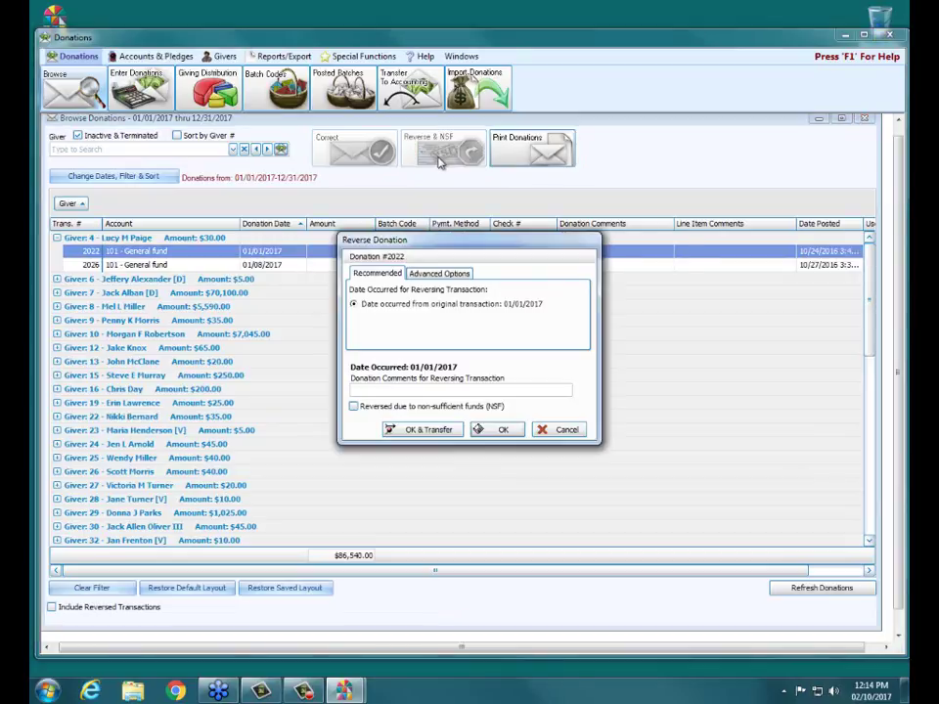
left_click(355, 407)
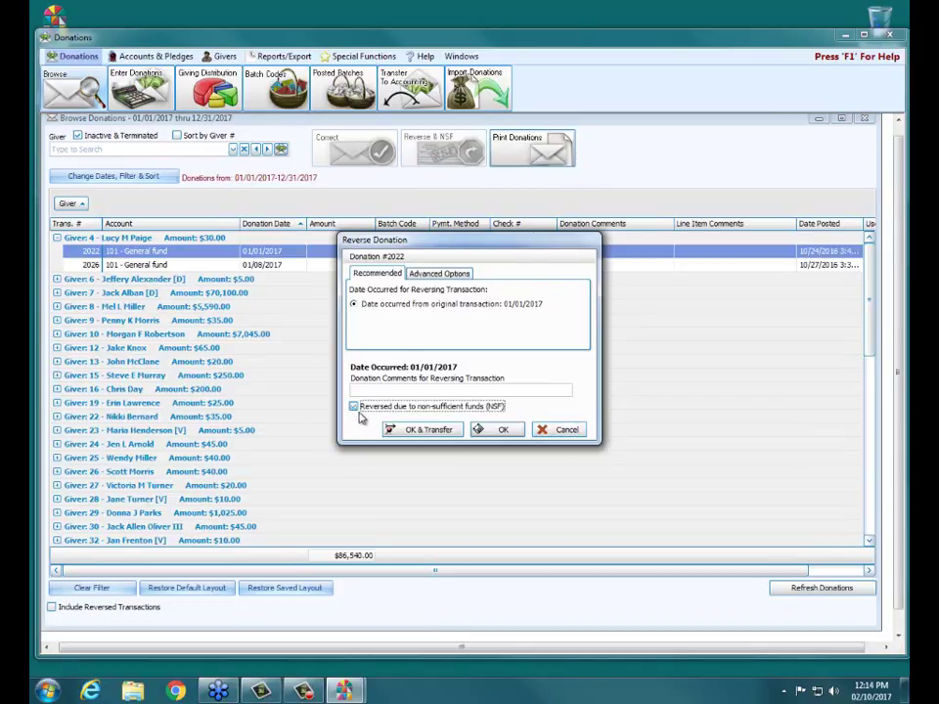
left_click(439, 431)
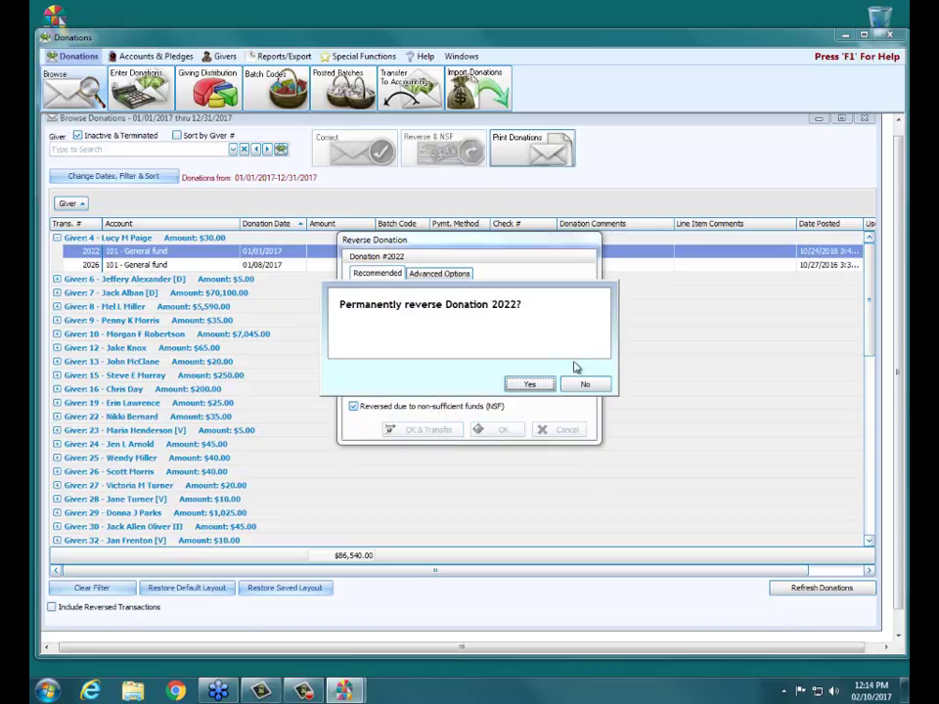
left_click(531, 385)
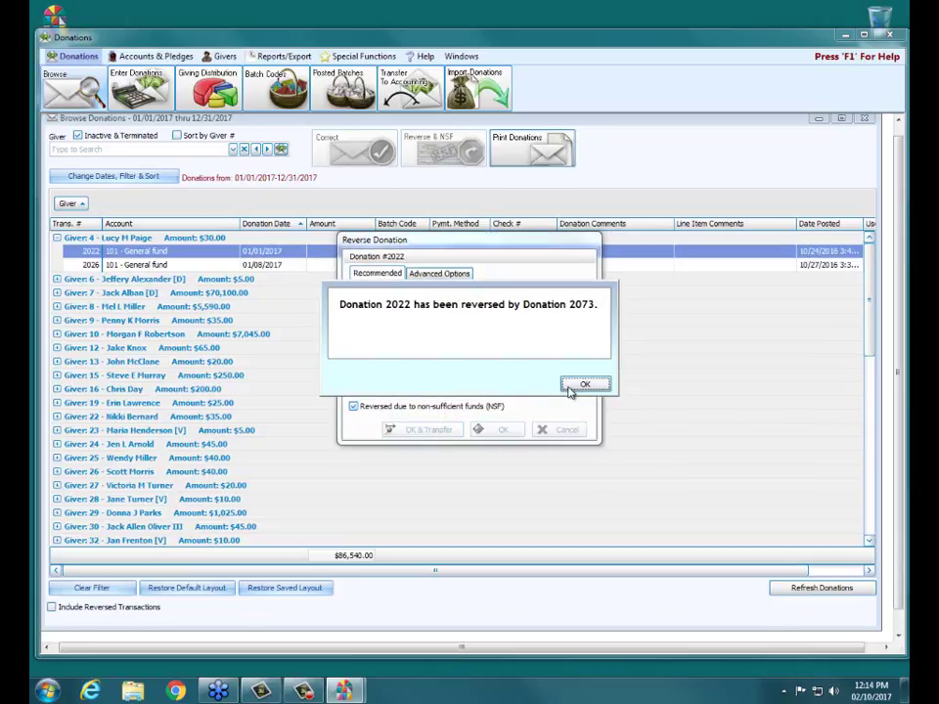
left_click(586, 385)
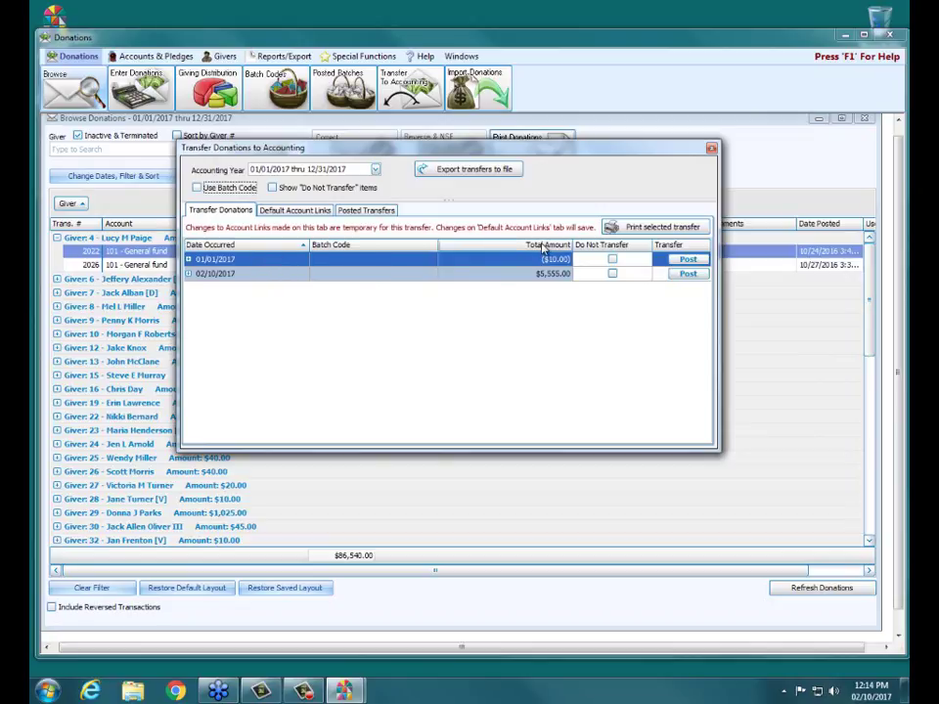
Check the debited and credited accounts of the 01/01/2017 reversal batch and mark it as Do Not Transfer
left_click(188, 259)
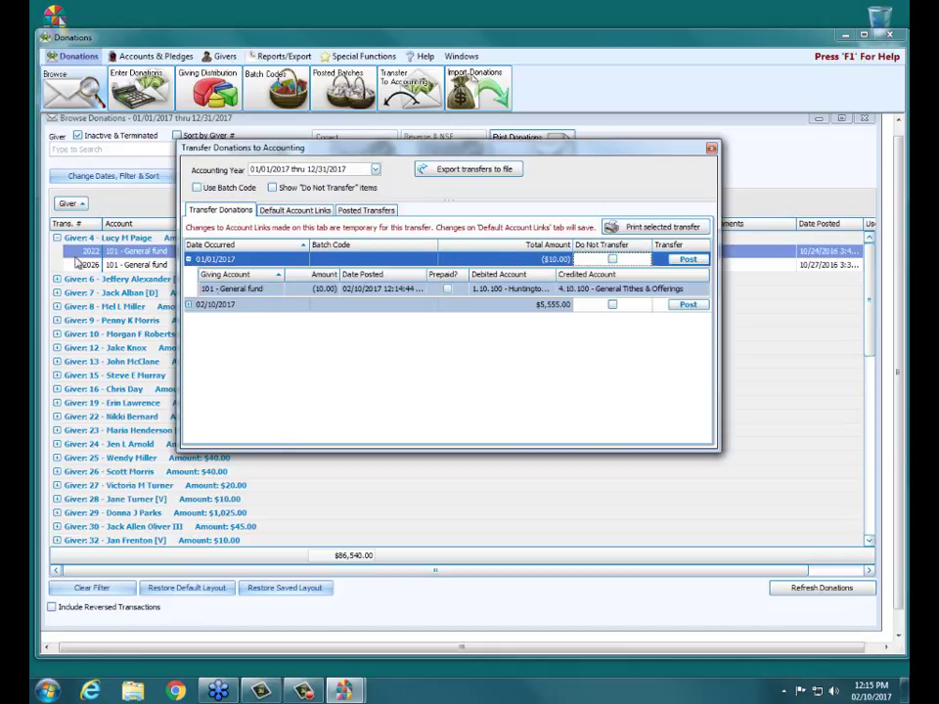
left_click(187, 259)
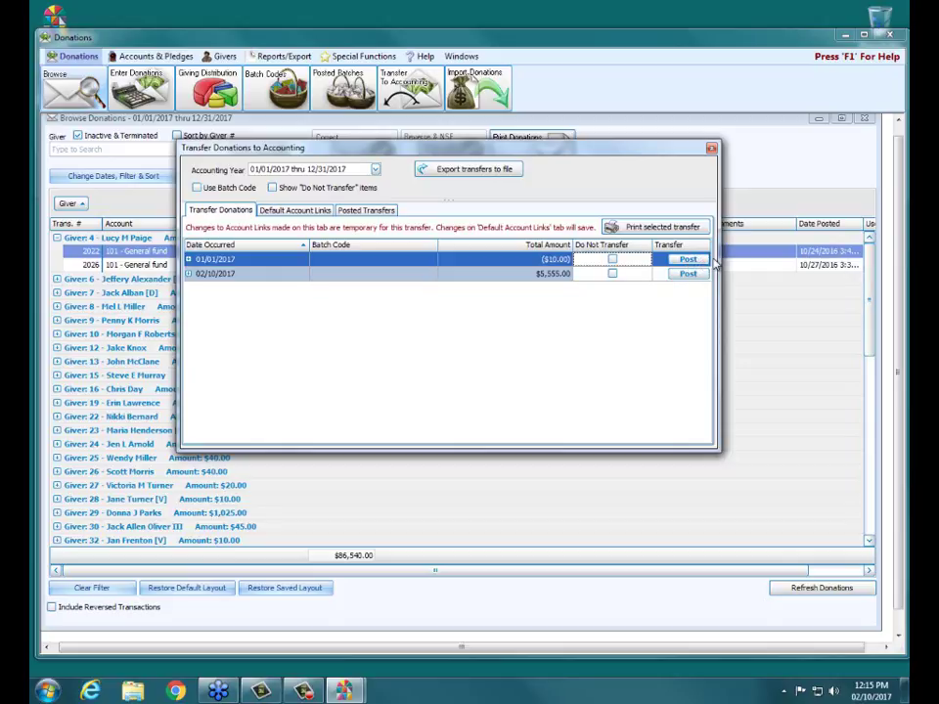
left_click(612, 260)
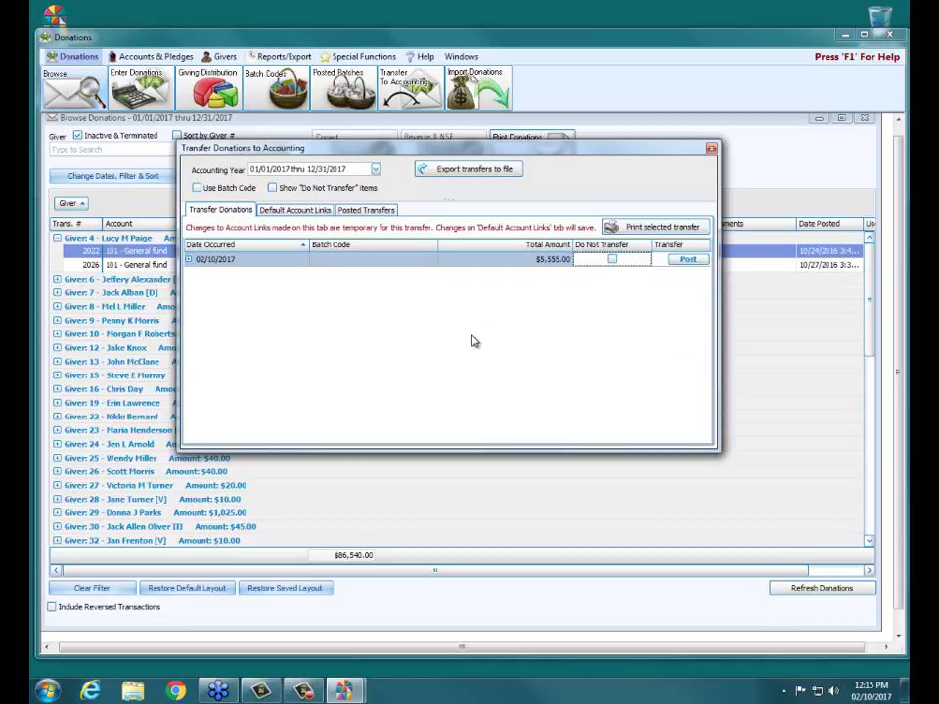
Review the default account links, return to the pending transfers and post the 02/10/2017 batch to accounting without transaction comments
left_click(295, 210)
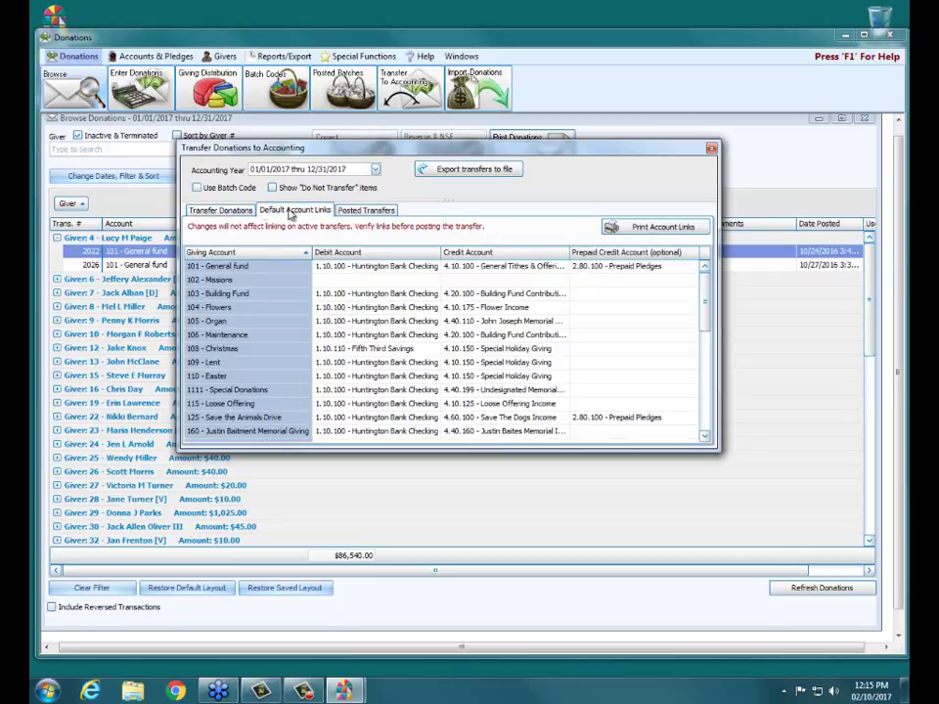
left_click(241, 211)
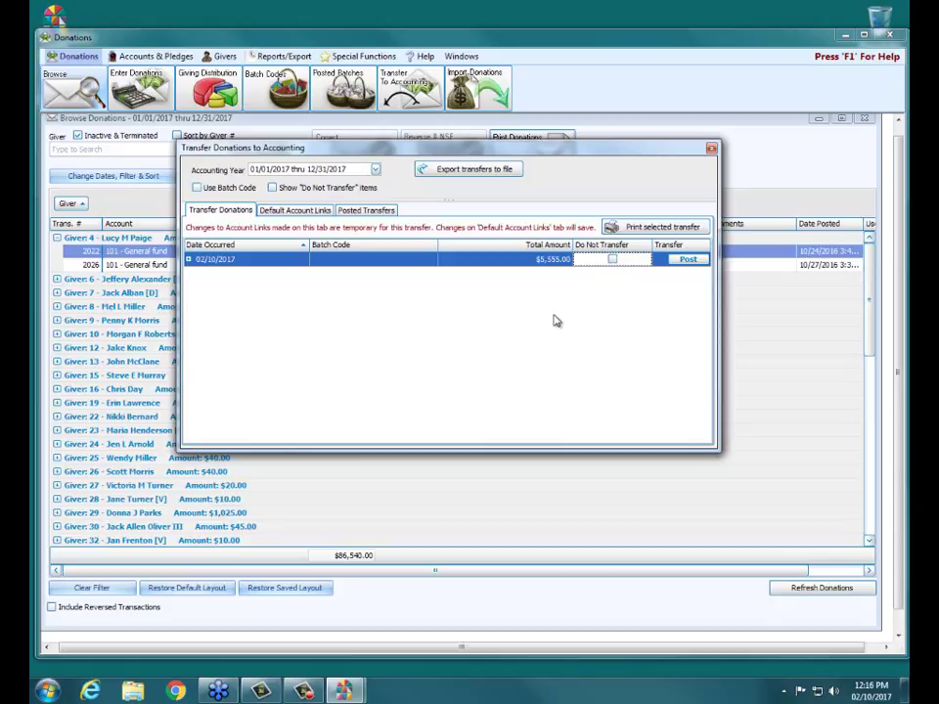
left_click(687, 259)
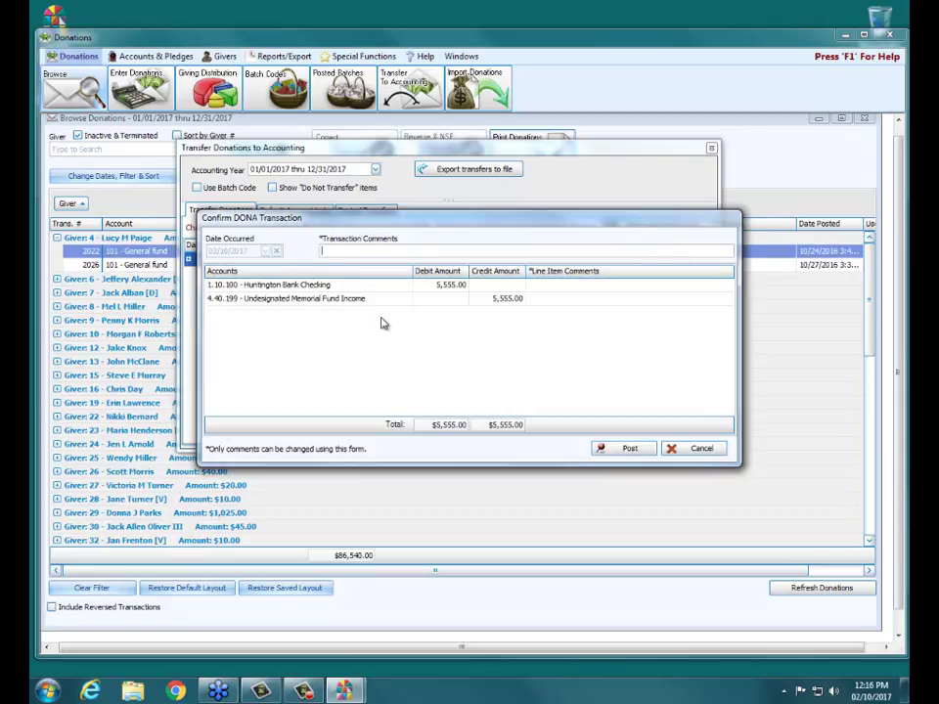
left_click(628, 451)
left_click(591, 399)
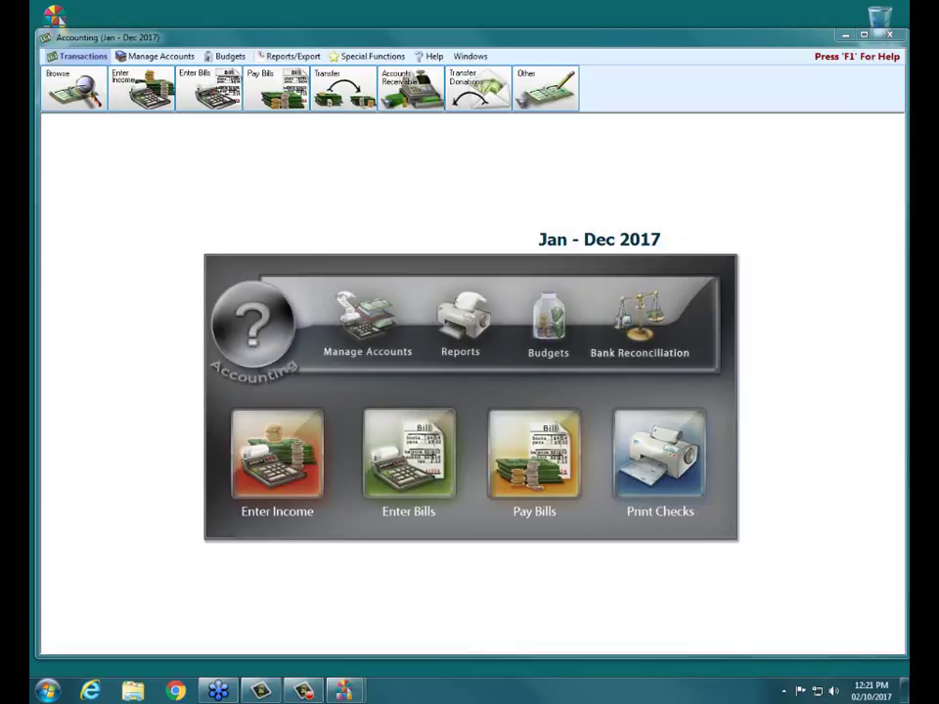
Close the Accounting module and return to the Church Windows main launcher, shifting its window slightly
left_click(891, 36)
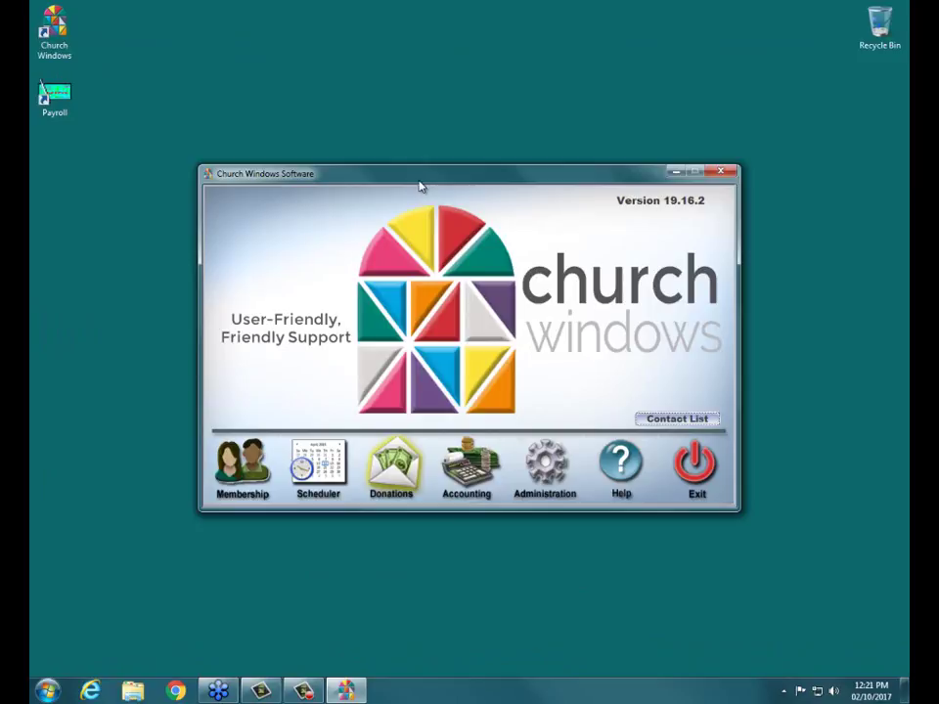
left_click_drag(420, 183, 427, 177)
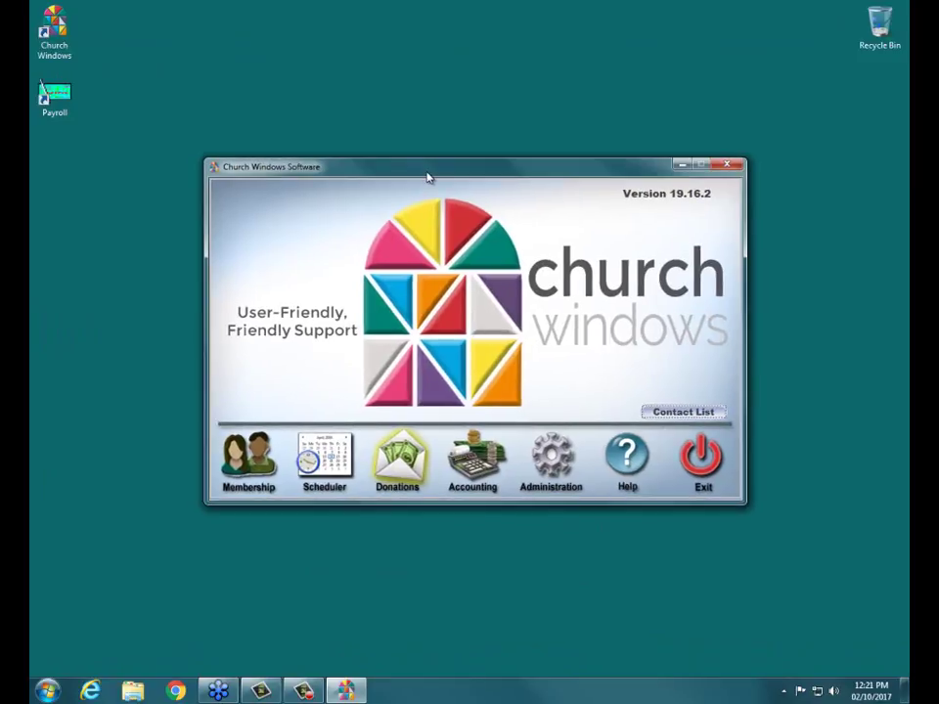